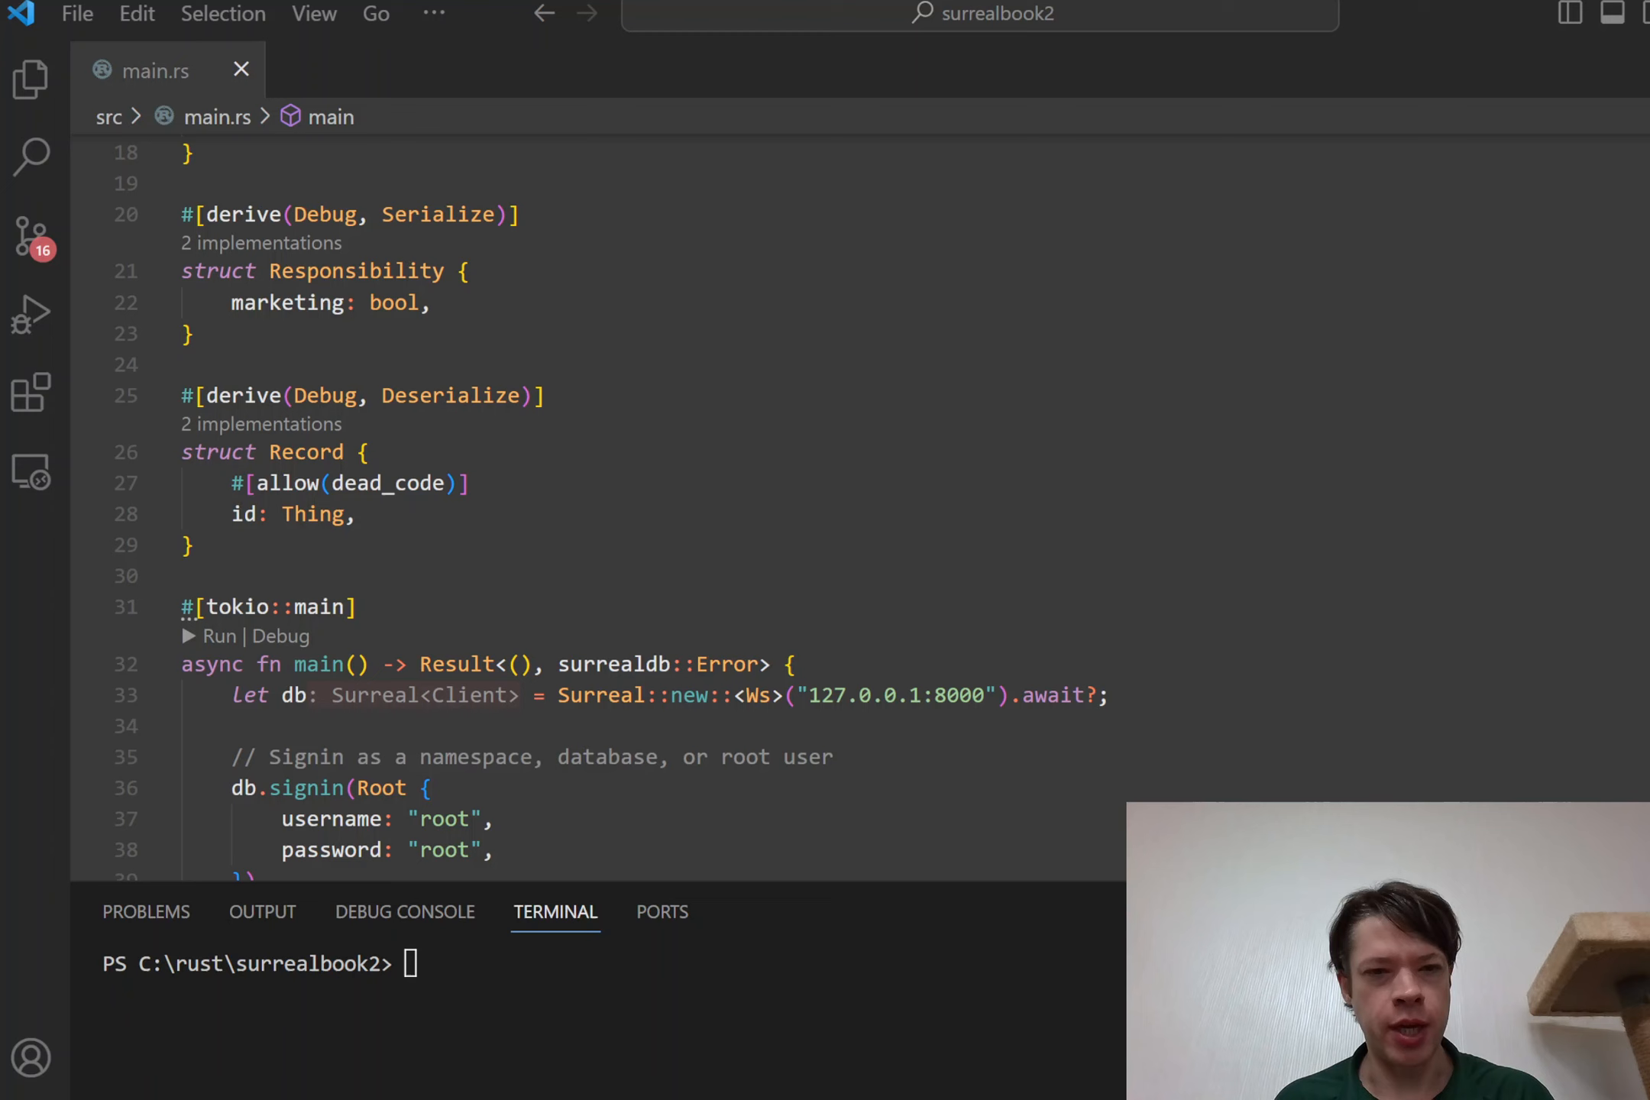
pyautogui.scroll(2, 855, 675)
pyautogui.scroll(3, 855, 676)
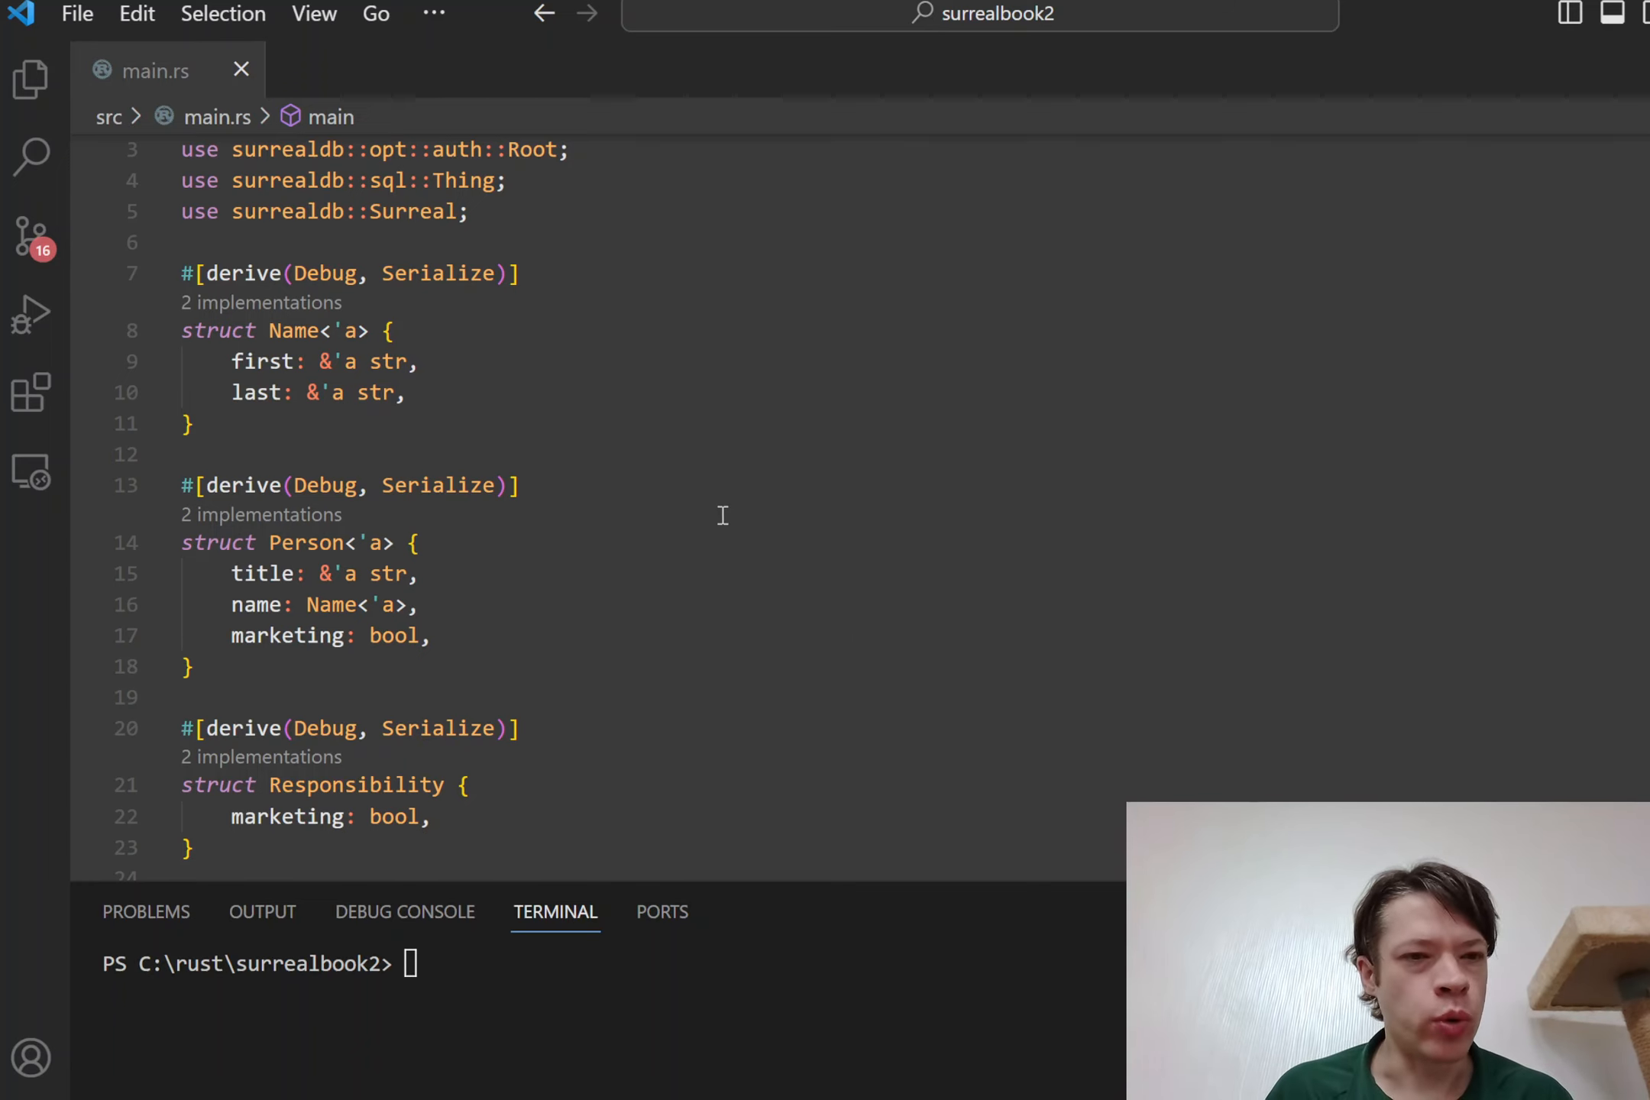
pyautogui.scroll(1, 722, 515)
pyautogui.scroll(-2, 464, 367)
pyautogui.scroll(-1, 412, 361)
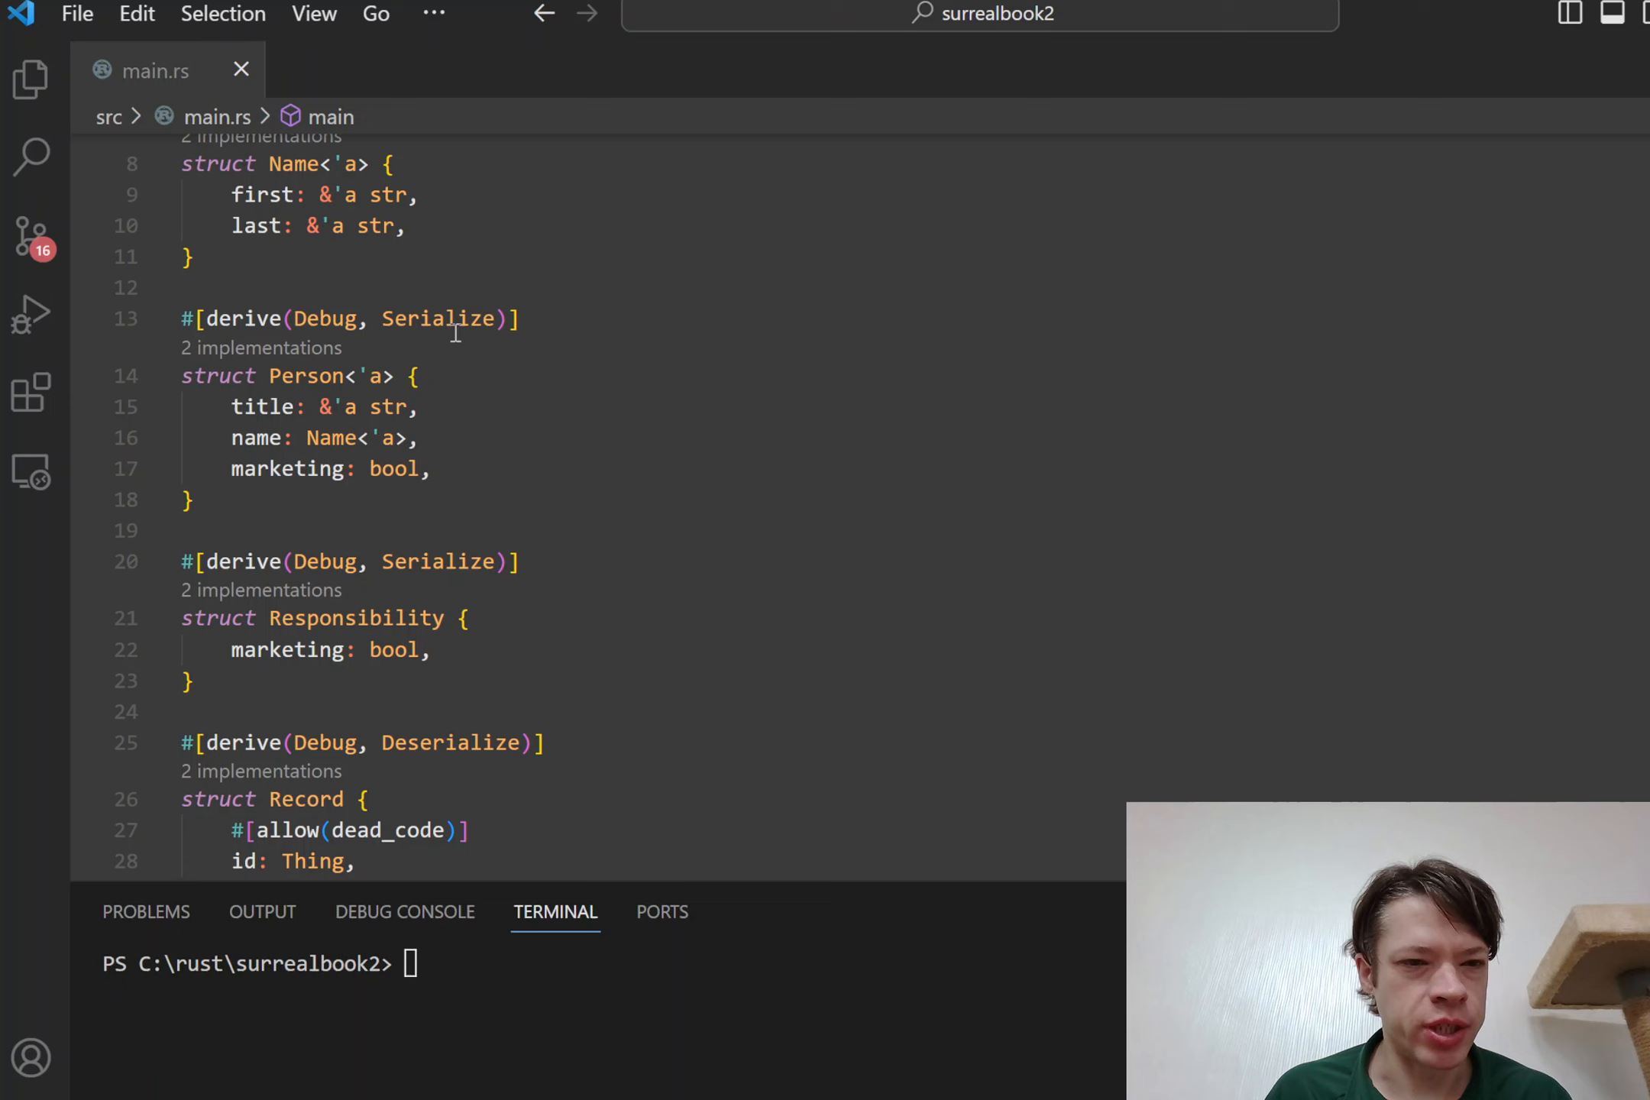
pyautogui.scroll(-2, 361, 366)
pyautogui.scroll(-1, 291, 381)
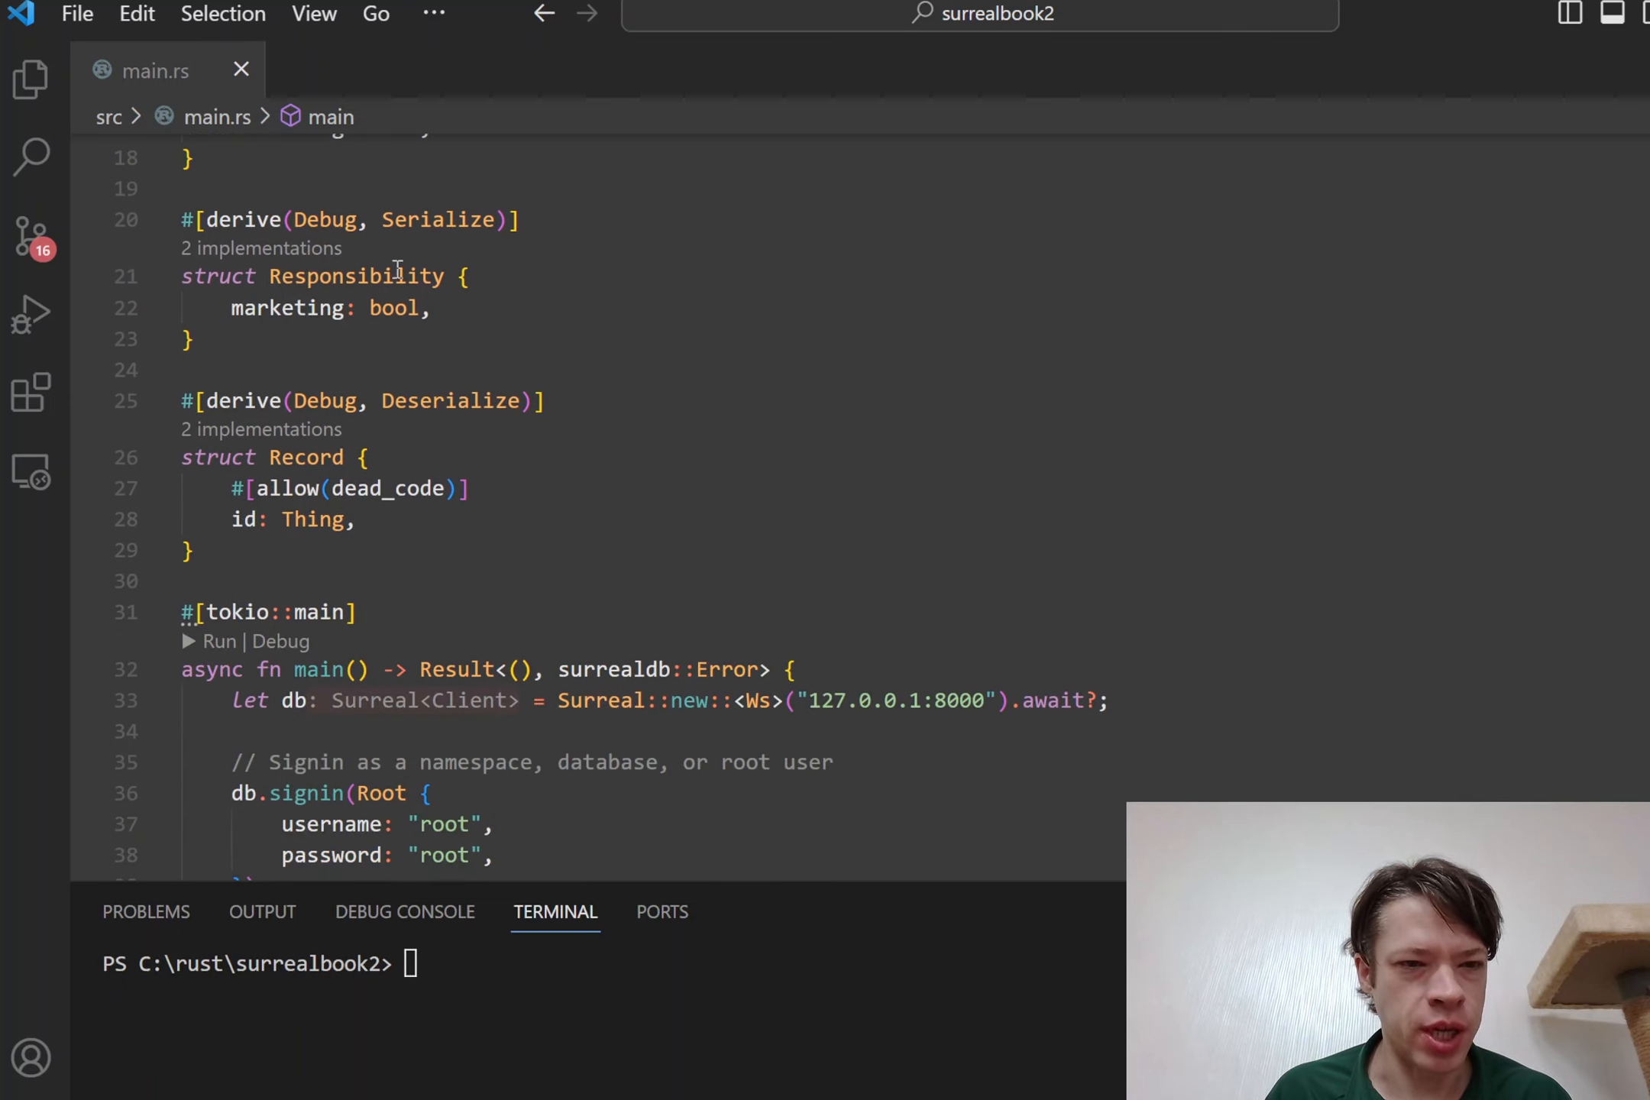
pyautogui.scroll(2, 397, 268)
pyautogui.scroll(-2, 387, 342)
pyautogui.scroll(-1, 425, 332)
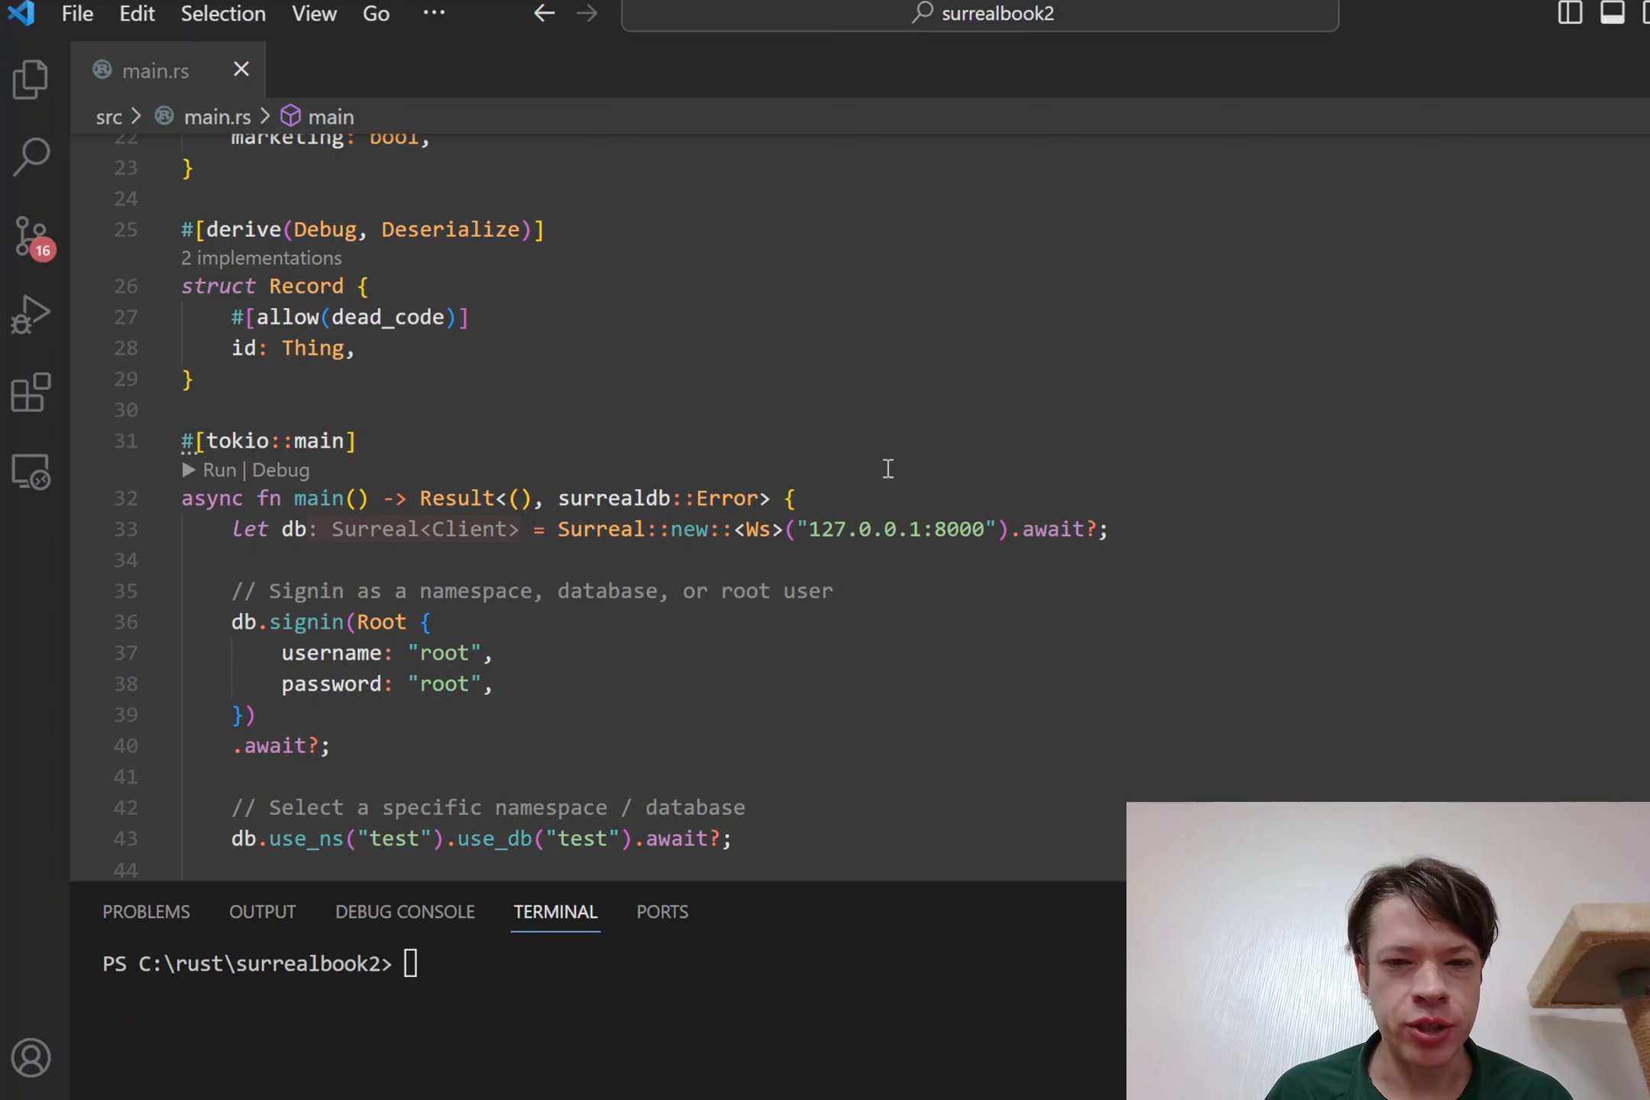
pyautogui.scroll(-1, 887, 468)
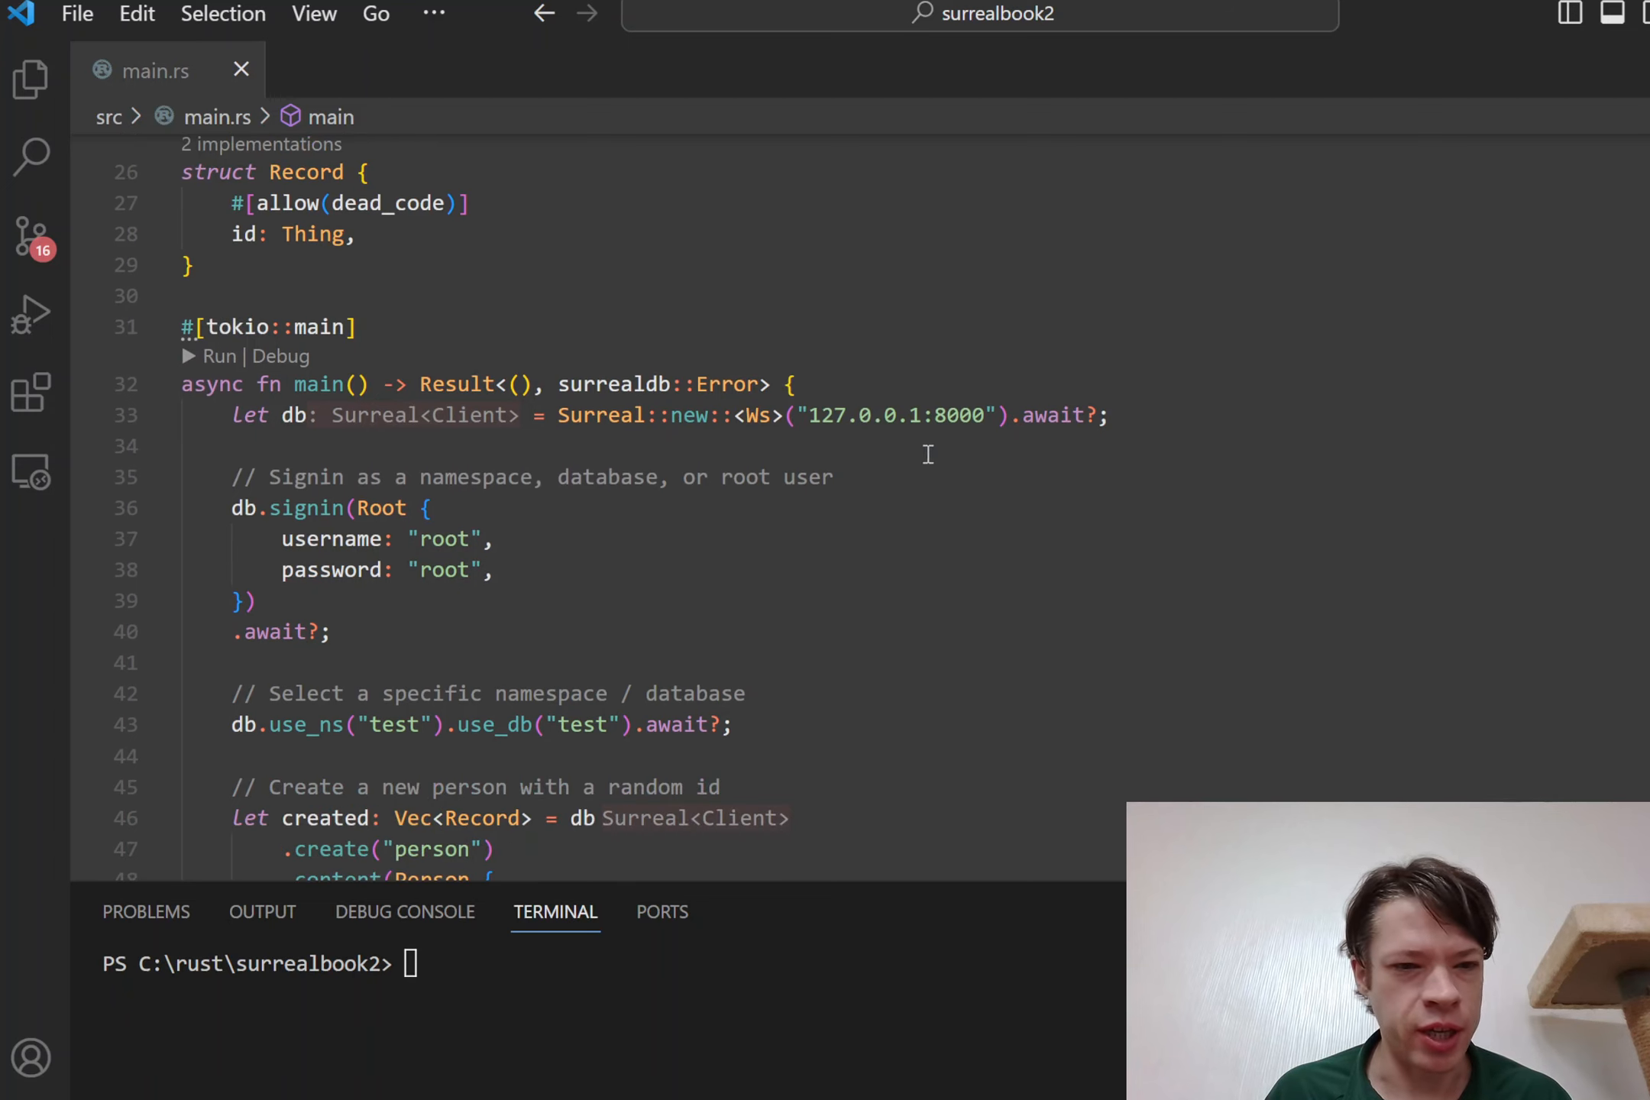
pyautogui.scroll(-1, 826, 451)
pyautogui.scroll(-1, 490, 477)
pyautogui.scroll(-1, 480, 366)
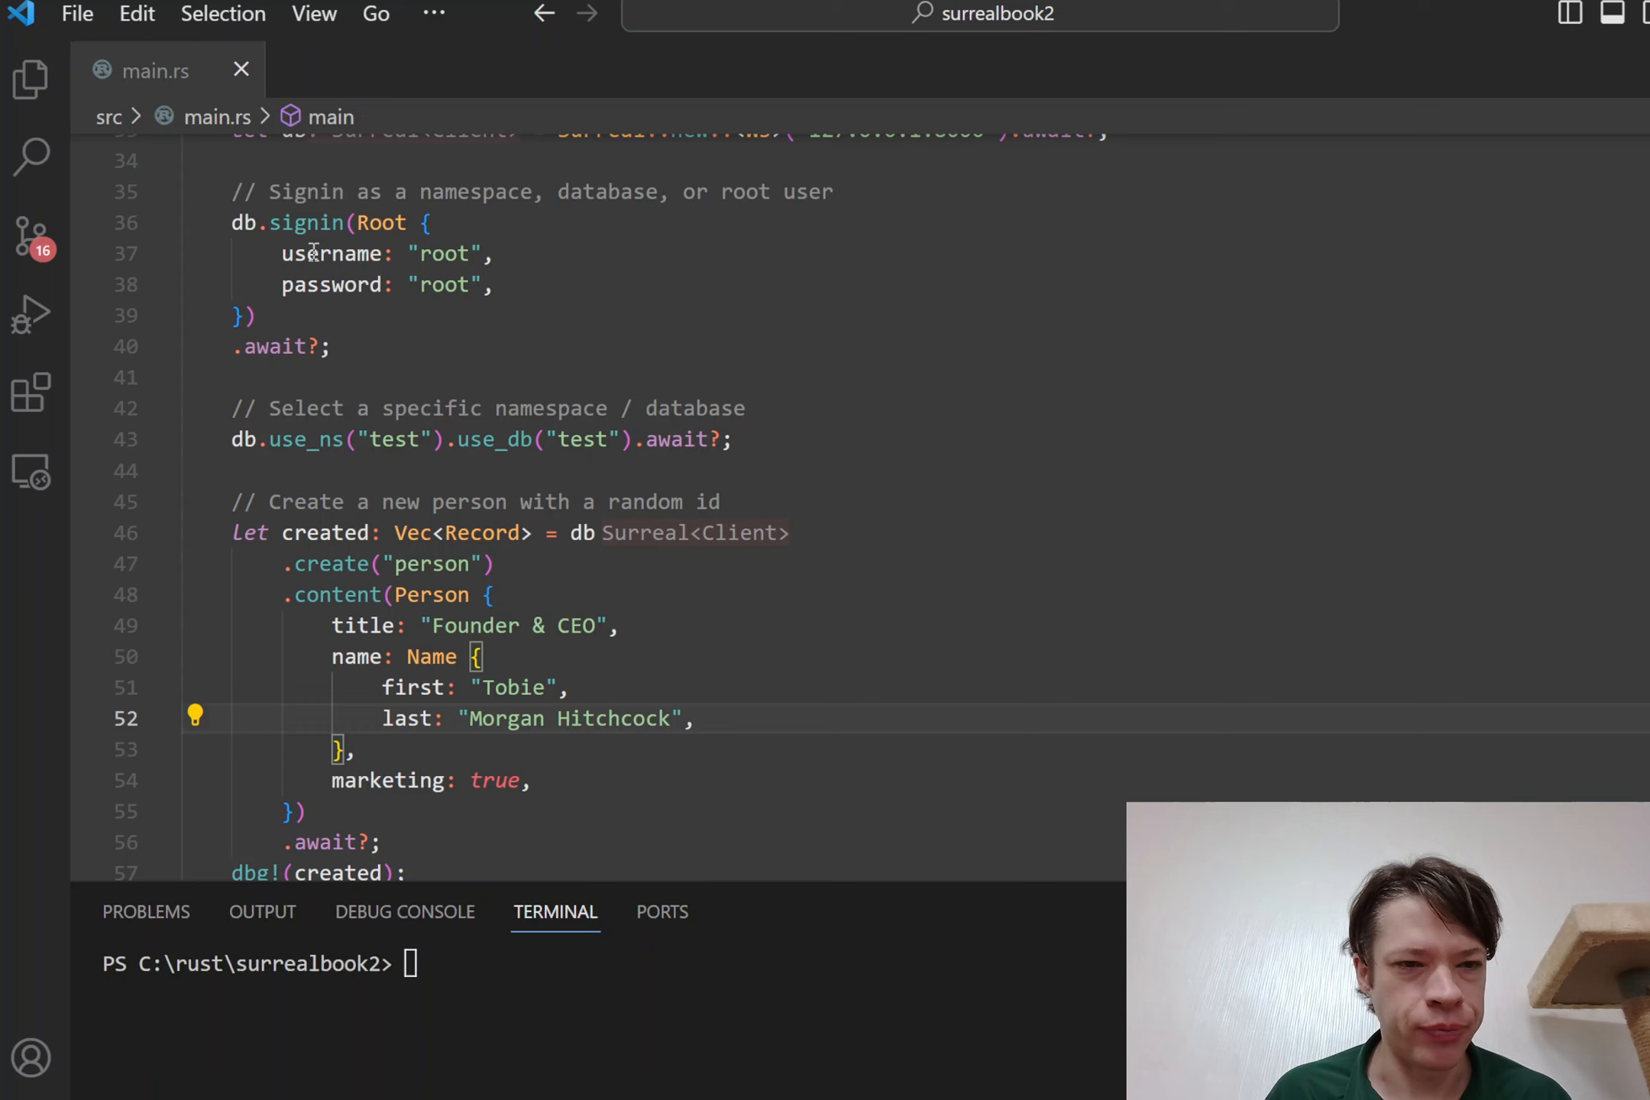
pyautogui.scroll(-1, 500, 339)
pyautogui.scroll(-1, 534, 375)
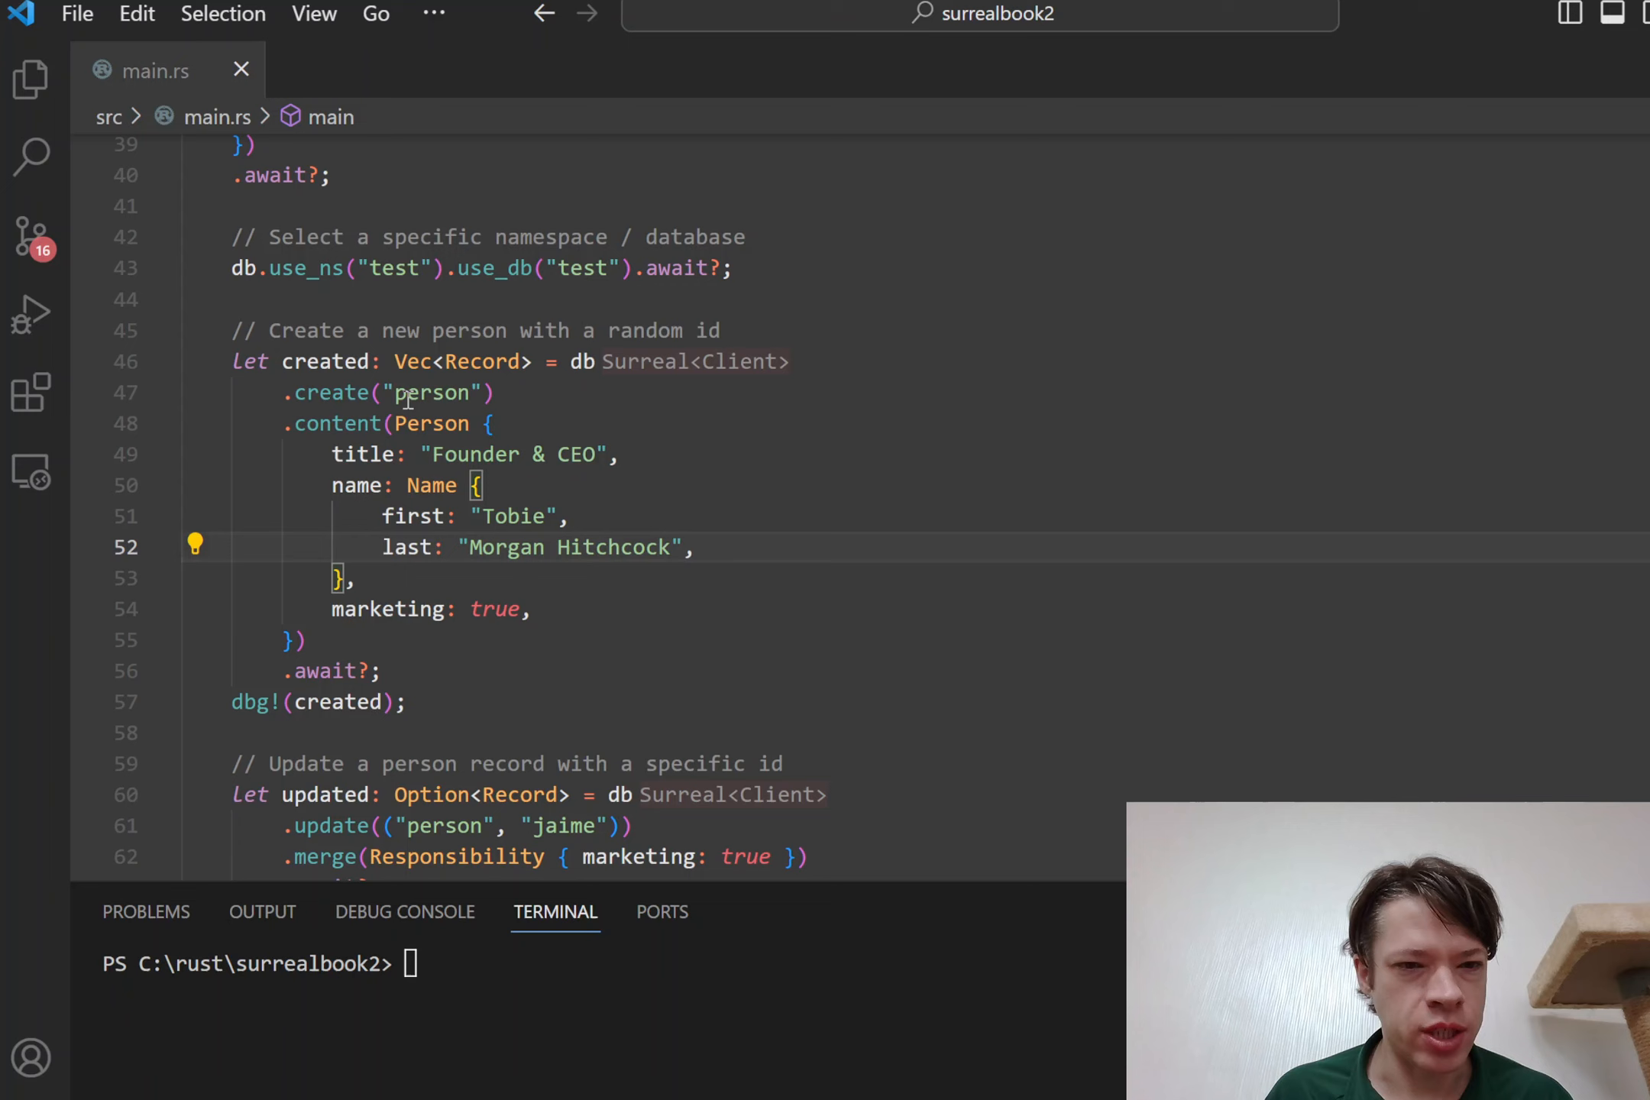
pyautogui.scroll(-1, 407, 399)
pyautogui.scroll(-3, 425, 360)
pyautogui.scroll(-3, 426, 361)
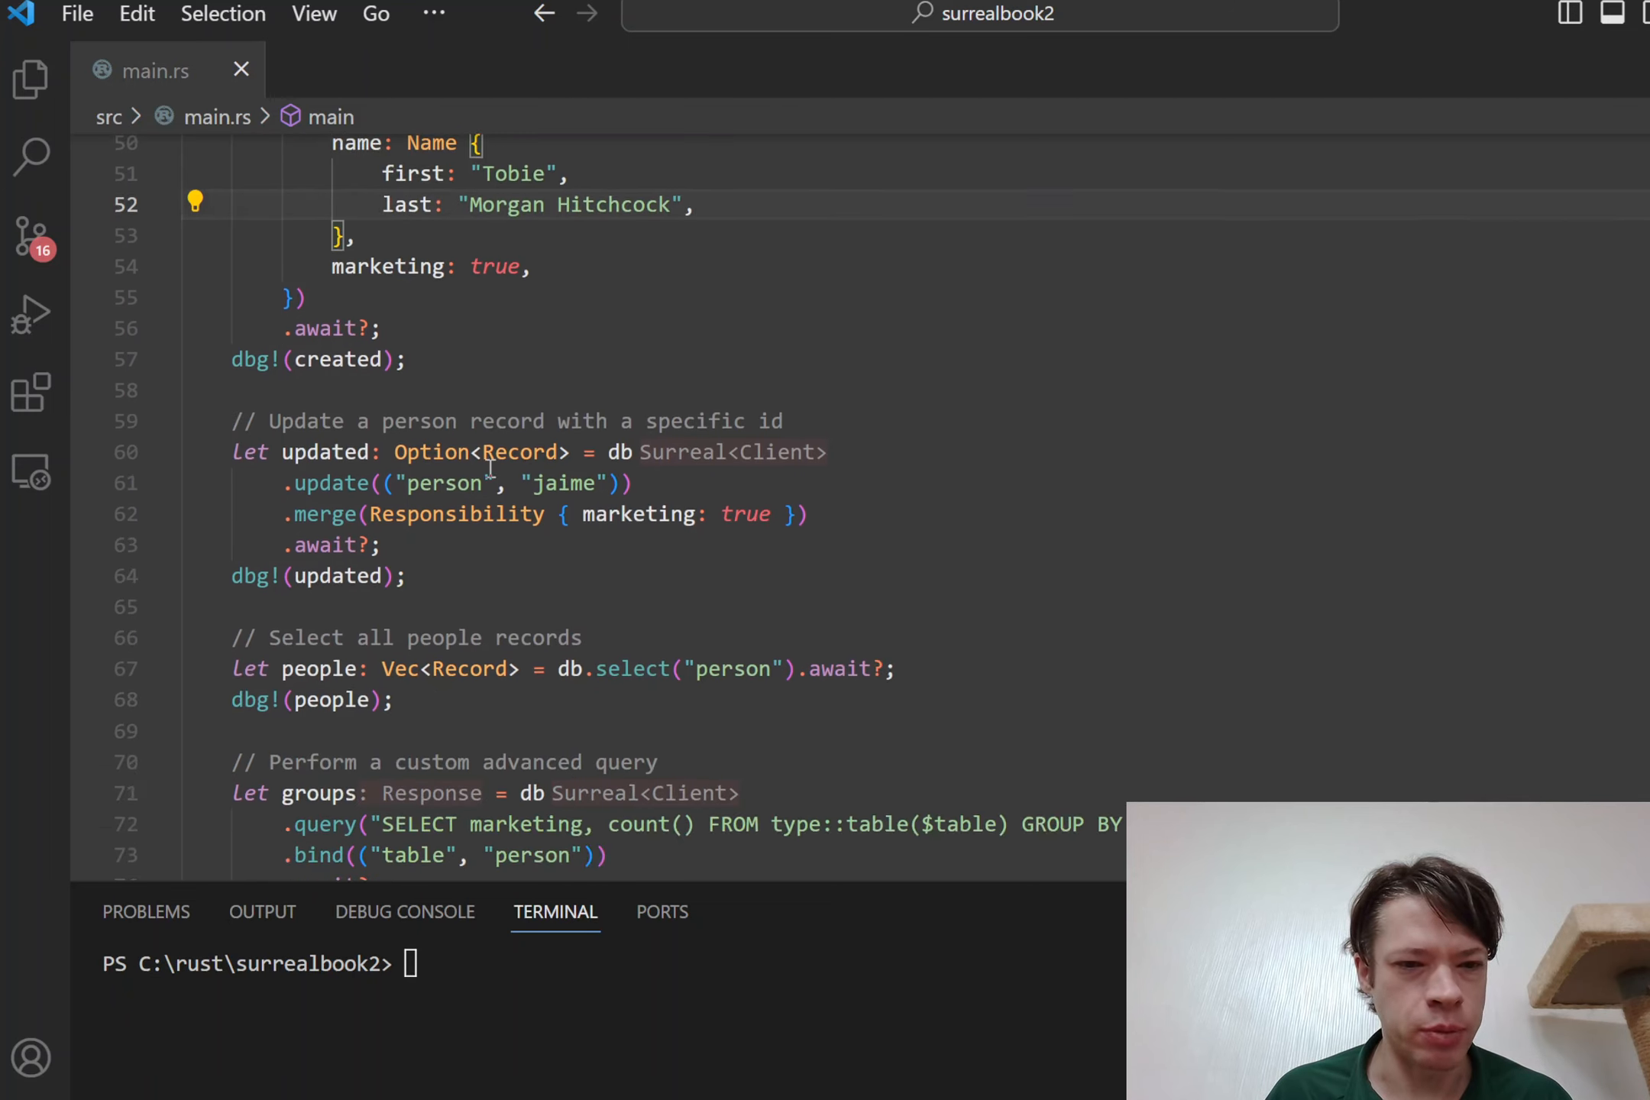
pyautogui.scroll(-3, 516, 373)
pyautogui.scroll(-2, 557, 383)
pyautogui.scroll(2, 666, 354)
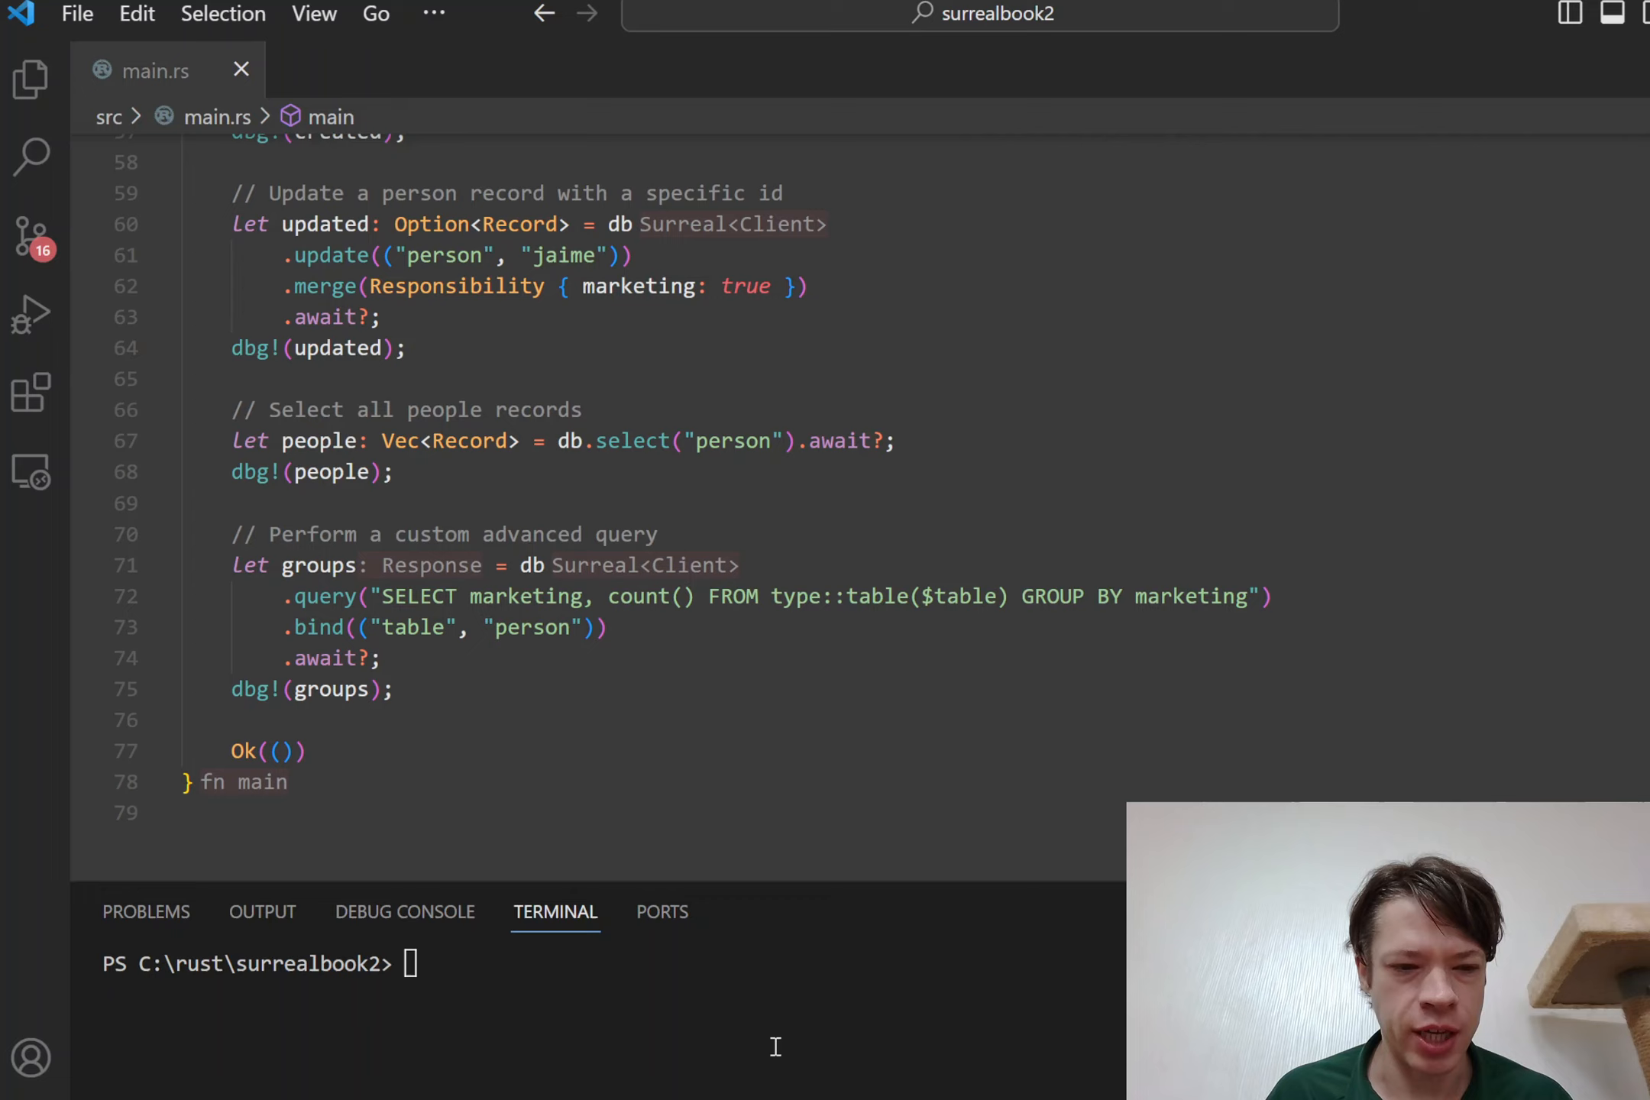
# - Run cargo run in the terminal, enlarge the panel to read the output, then switch to Surrealist
pyautogui.click(789, 1035)
pyautogui.write('cargo run')
pyautogui.press('Return')
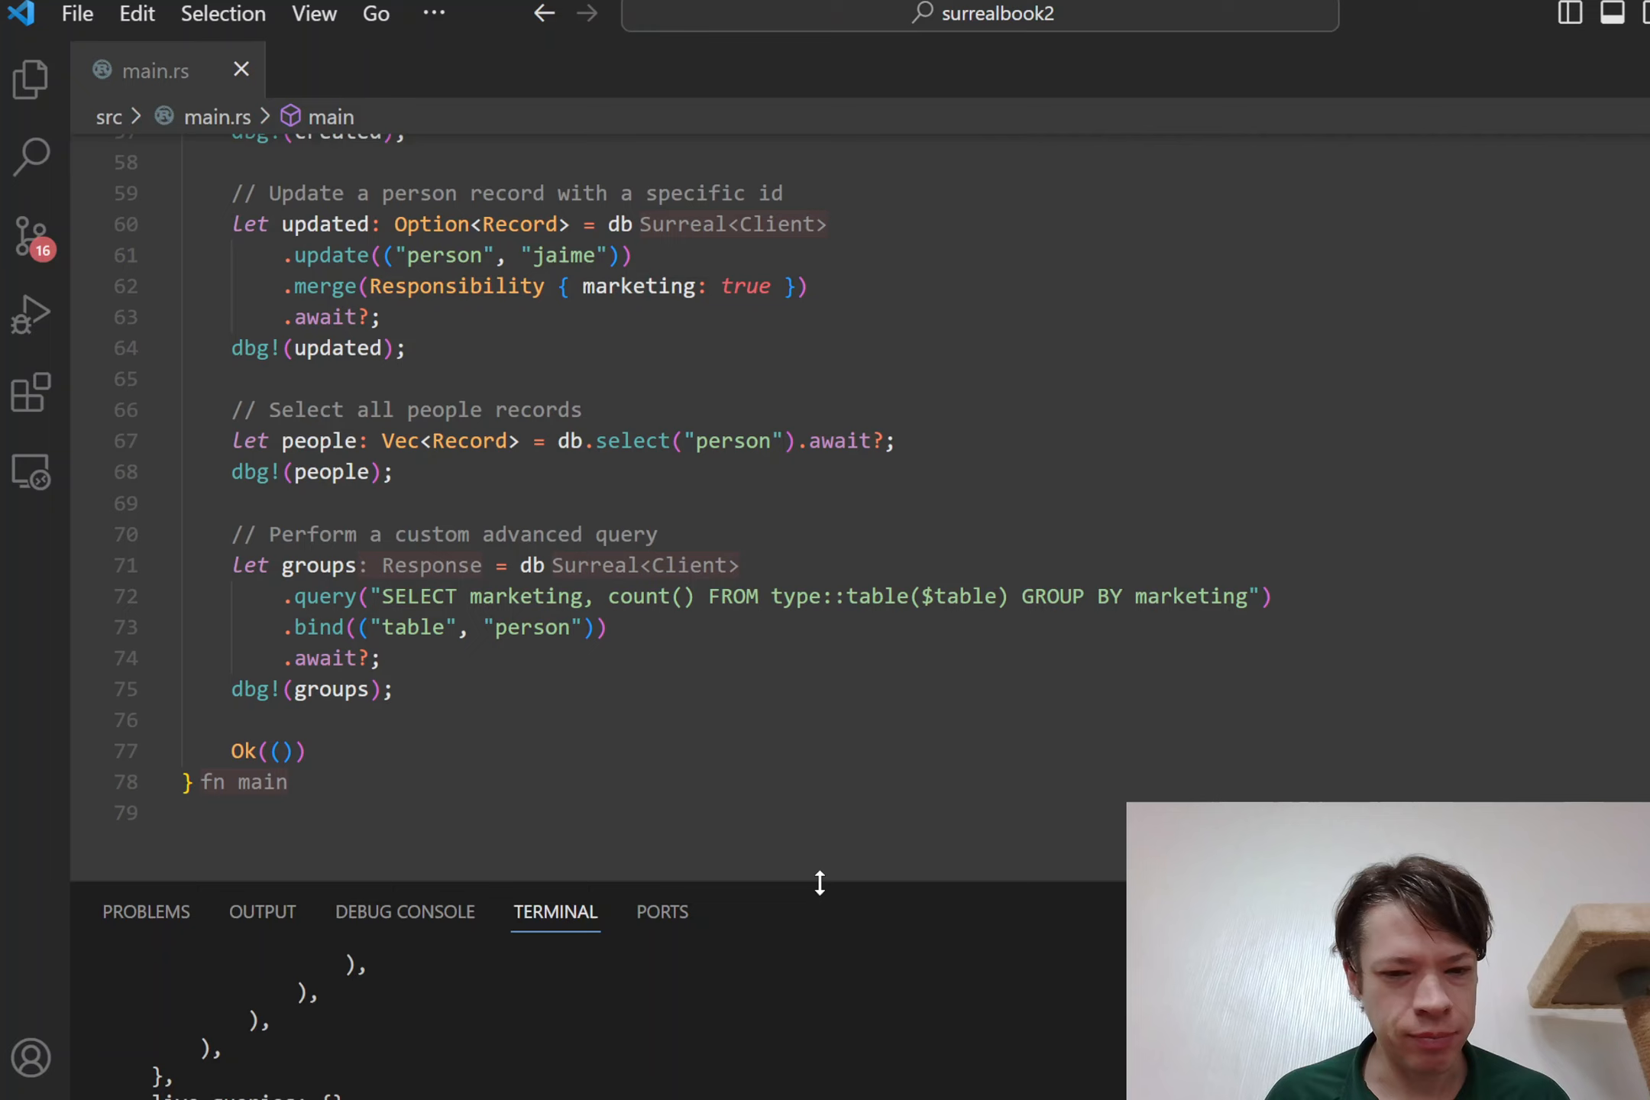
pyautogui.moveTo(835, 884); pyautogui.dragTo(834, 828)
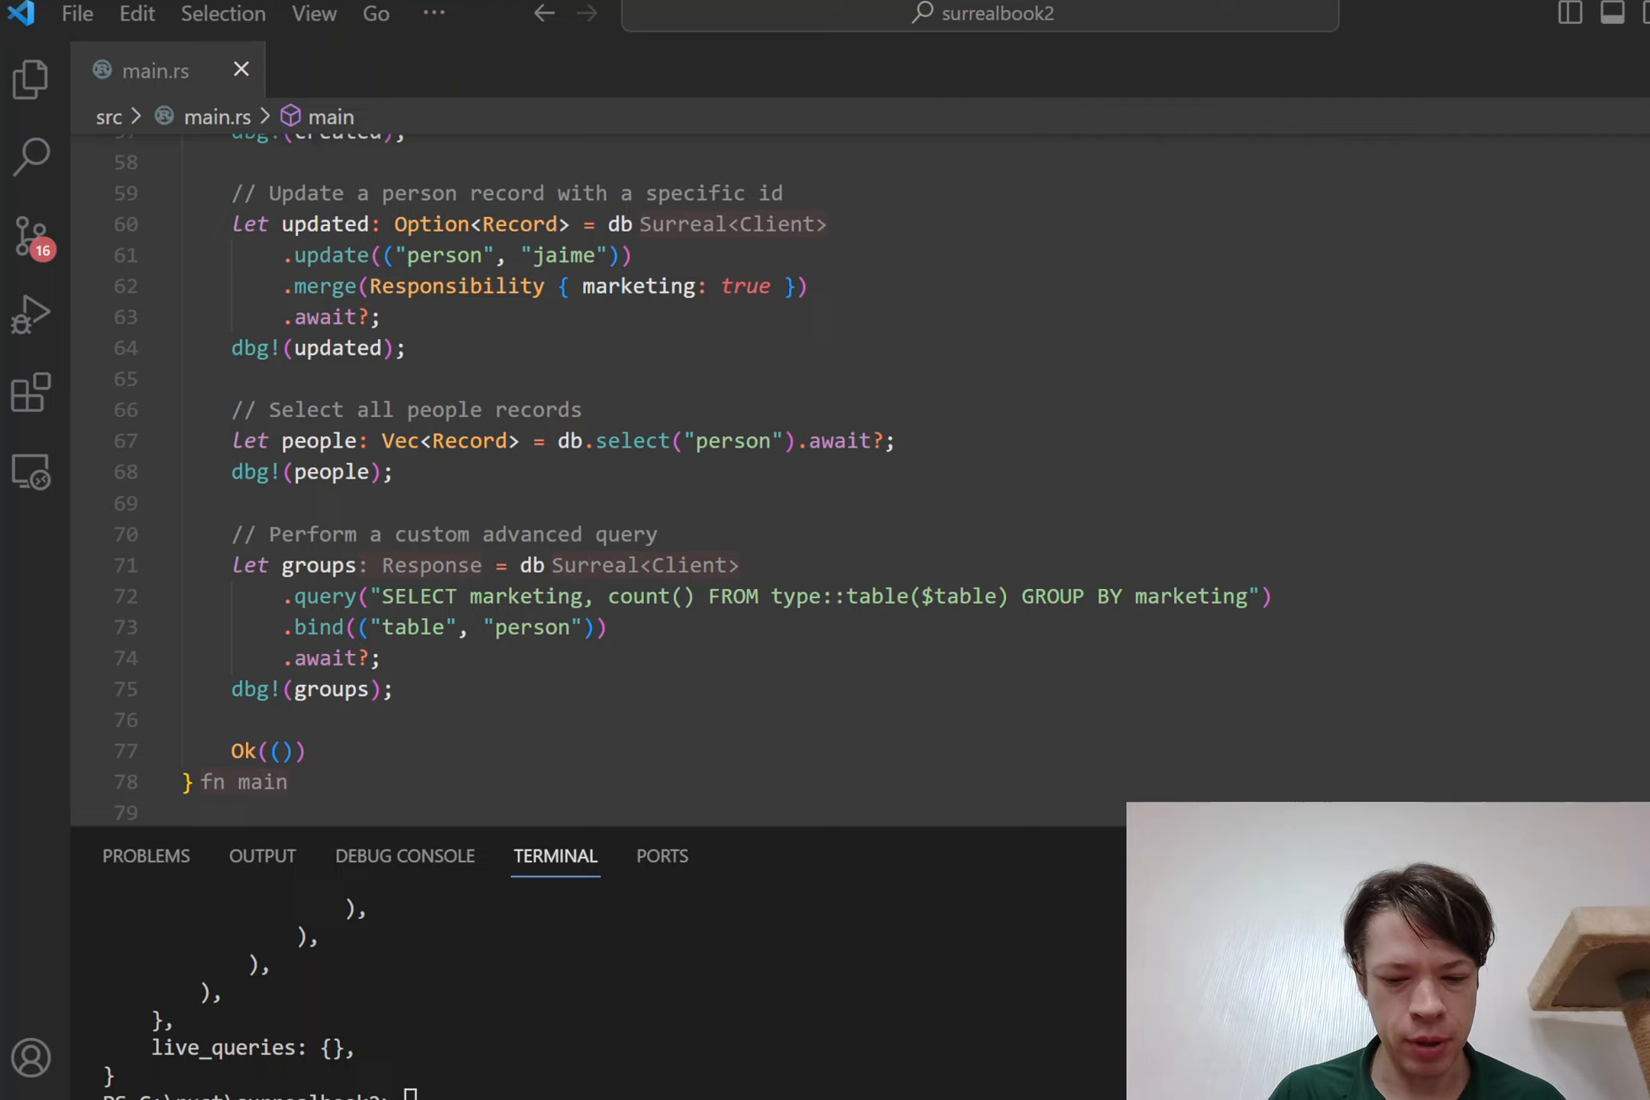
pyautogui.hotkey('alt', 'Tab')
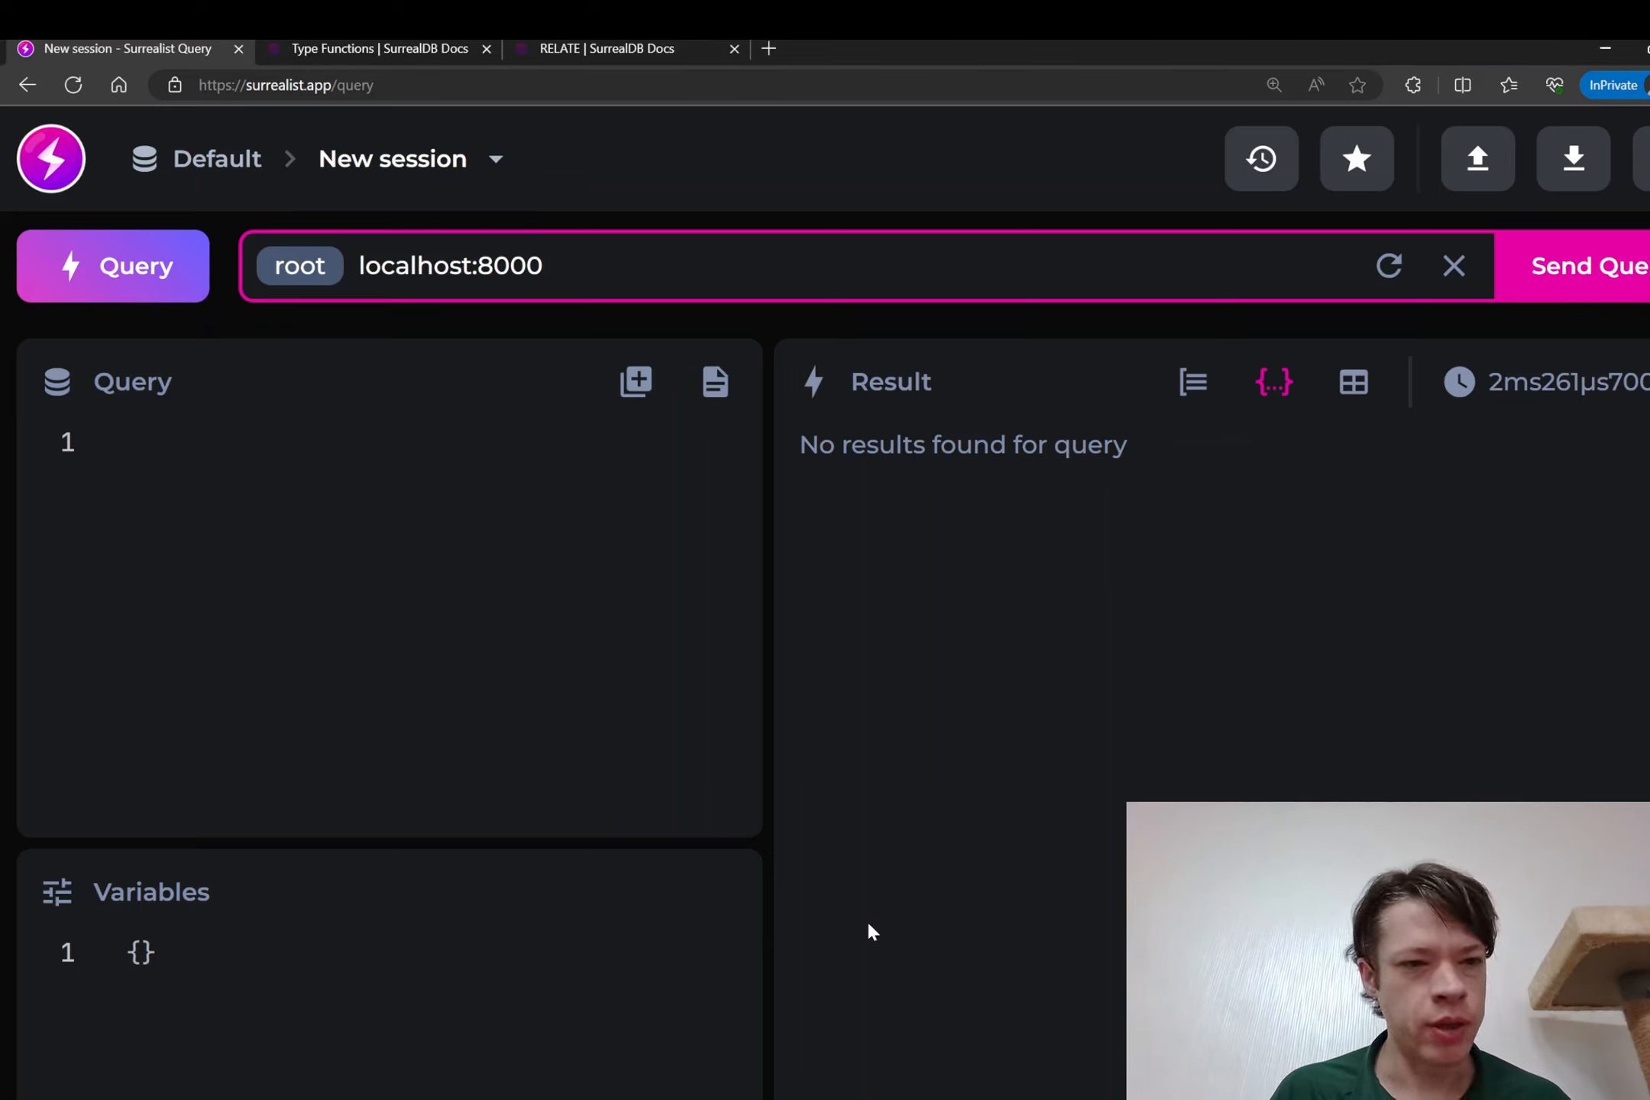
pyautogui.write('selerct ')
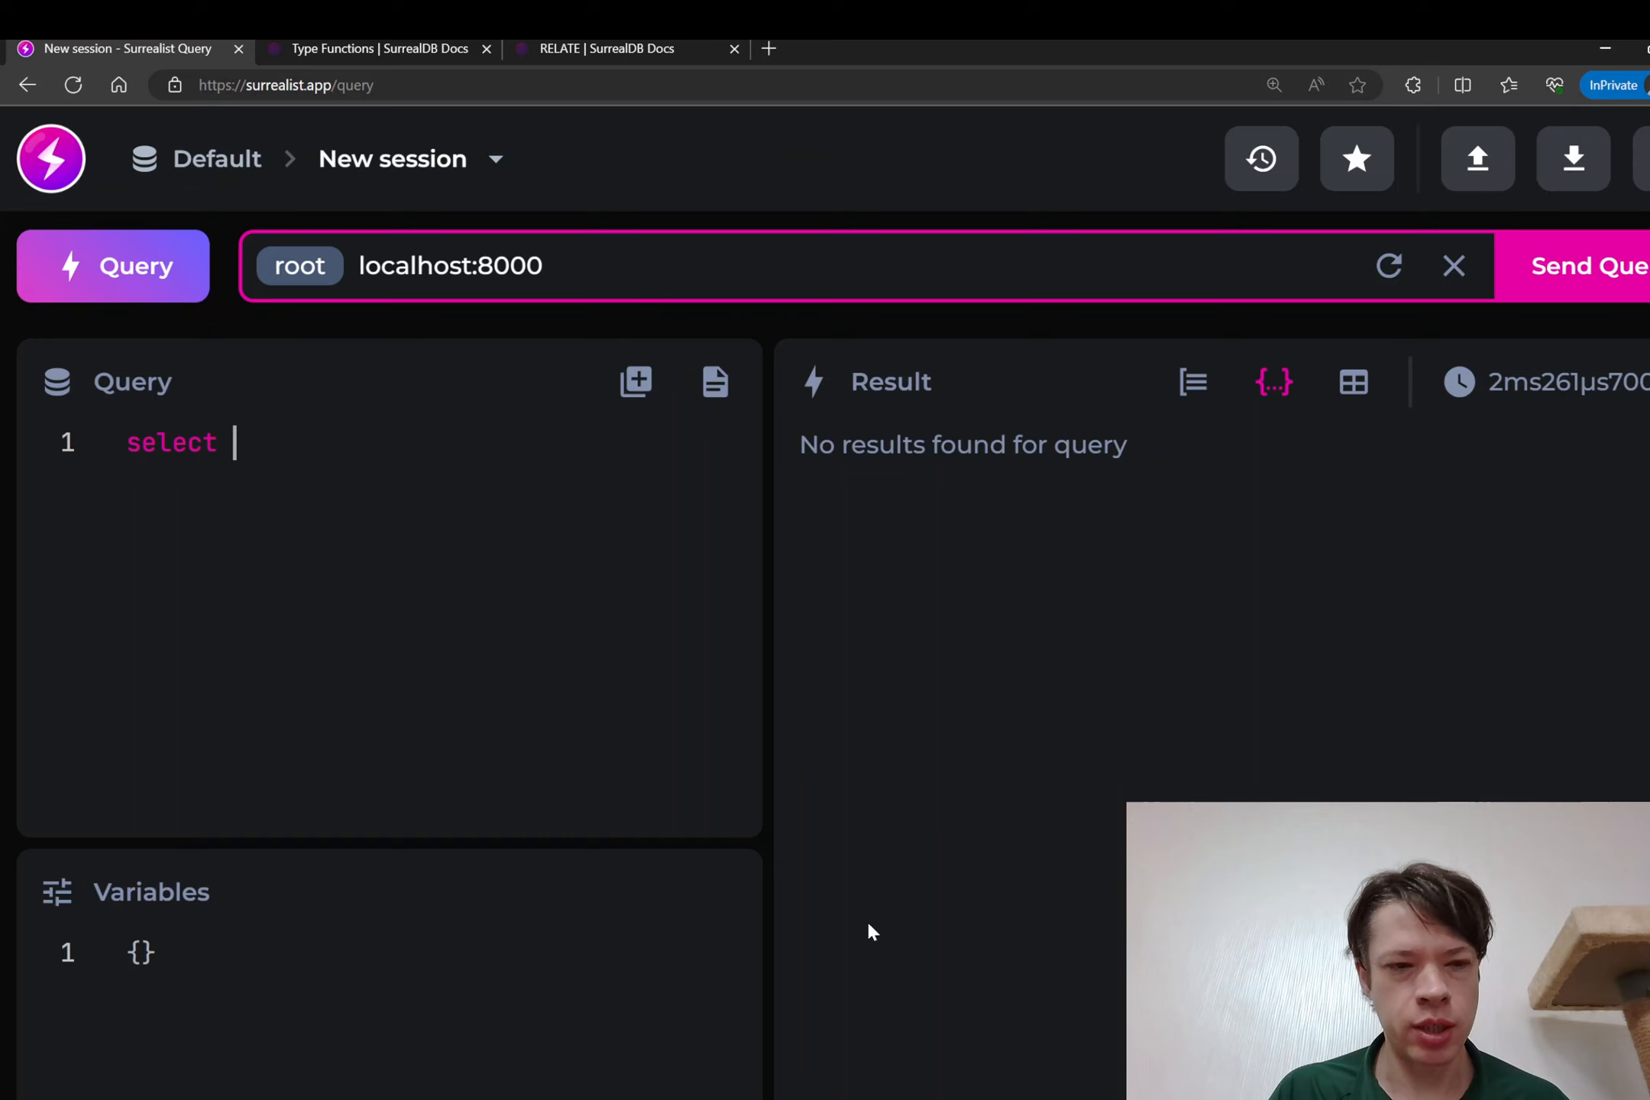
pyautogui.write('* from person;')
# - Execute select * from person; in Surrealist, glance at the PowerShell output, and return to main.rs
pyautogui.hotkey('ctrl', 'Return')
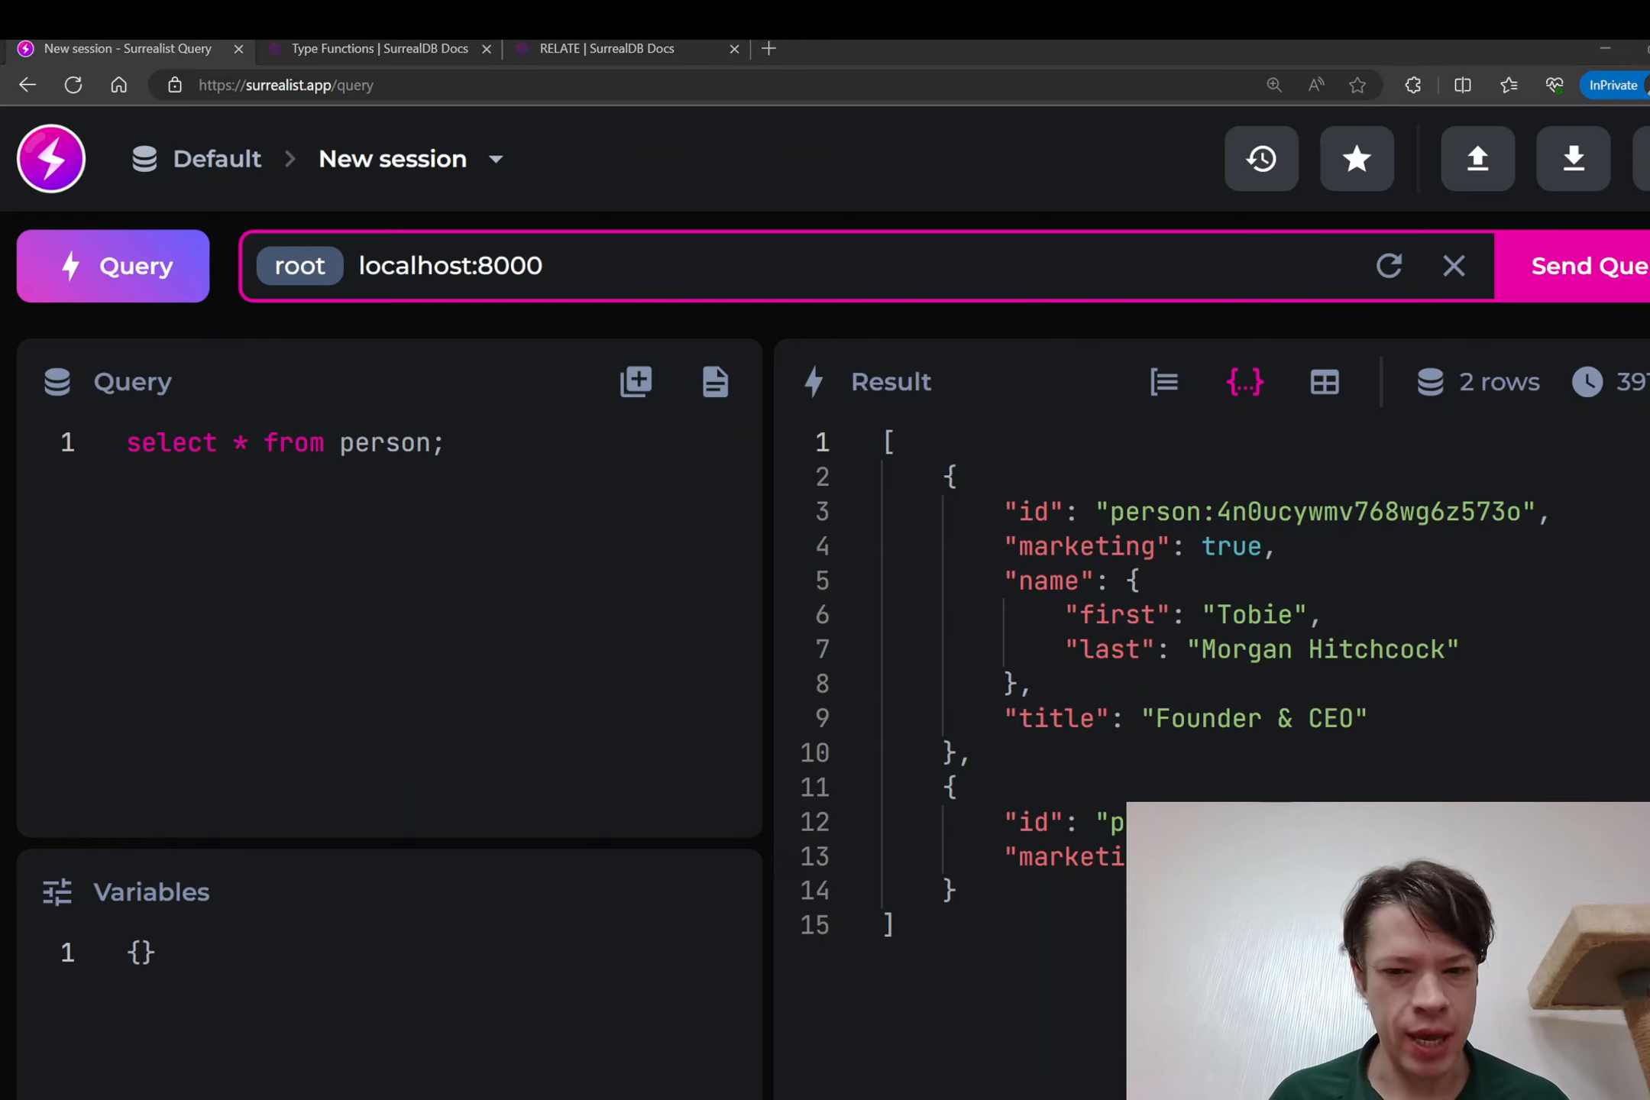
pyautogui.hotkey('alt', 'Tab')
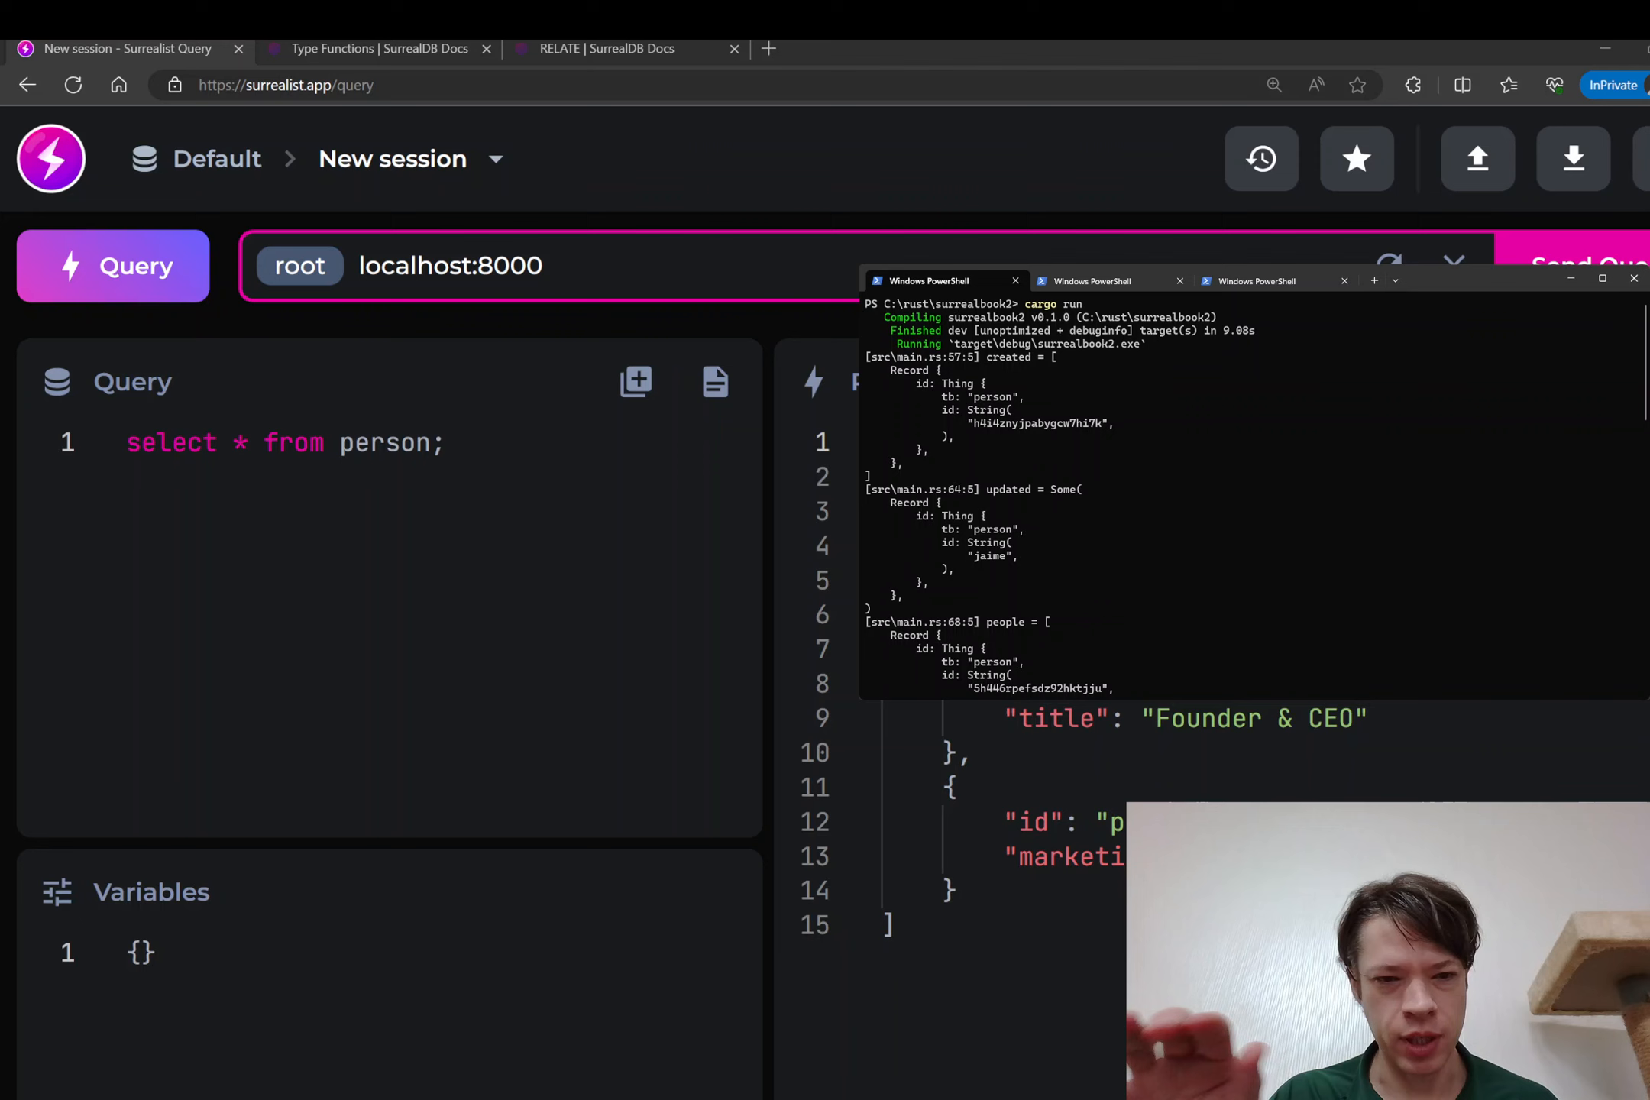
pyautogui.hotkey('alt', 'Tab')
pyautogui.hotkey('alt', 'Tab')
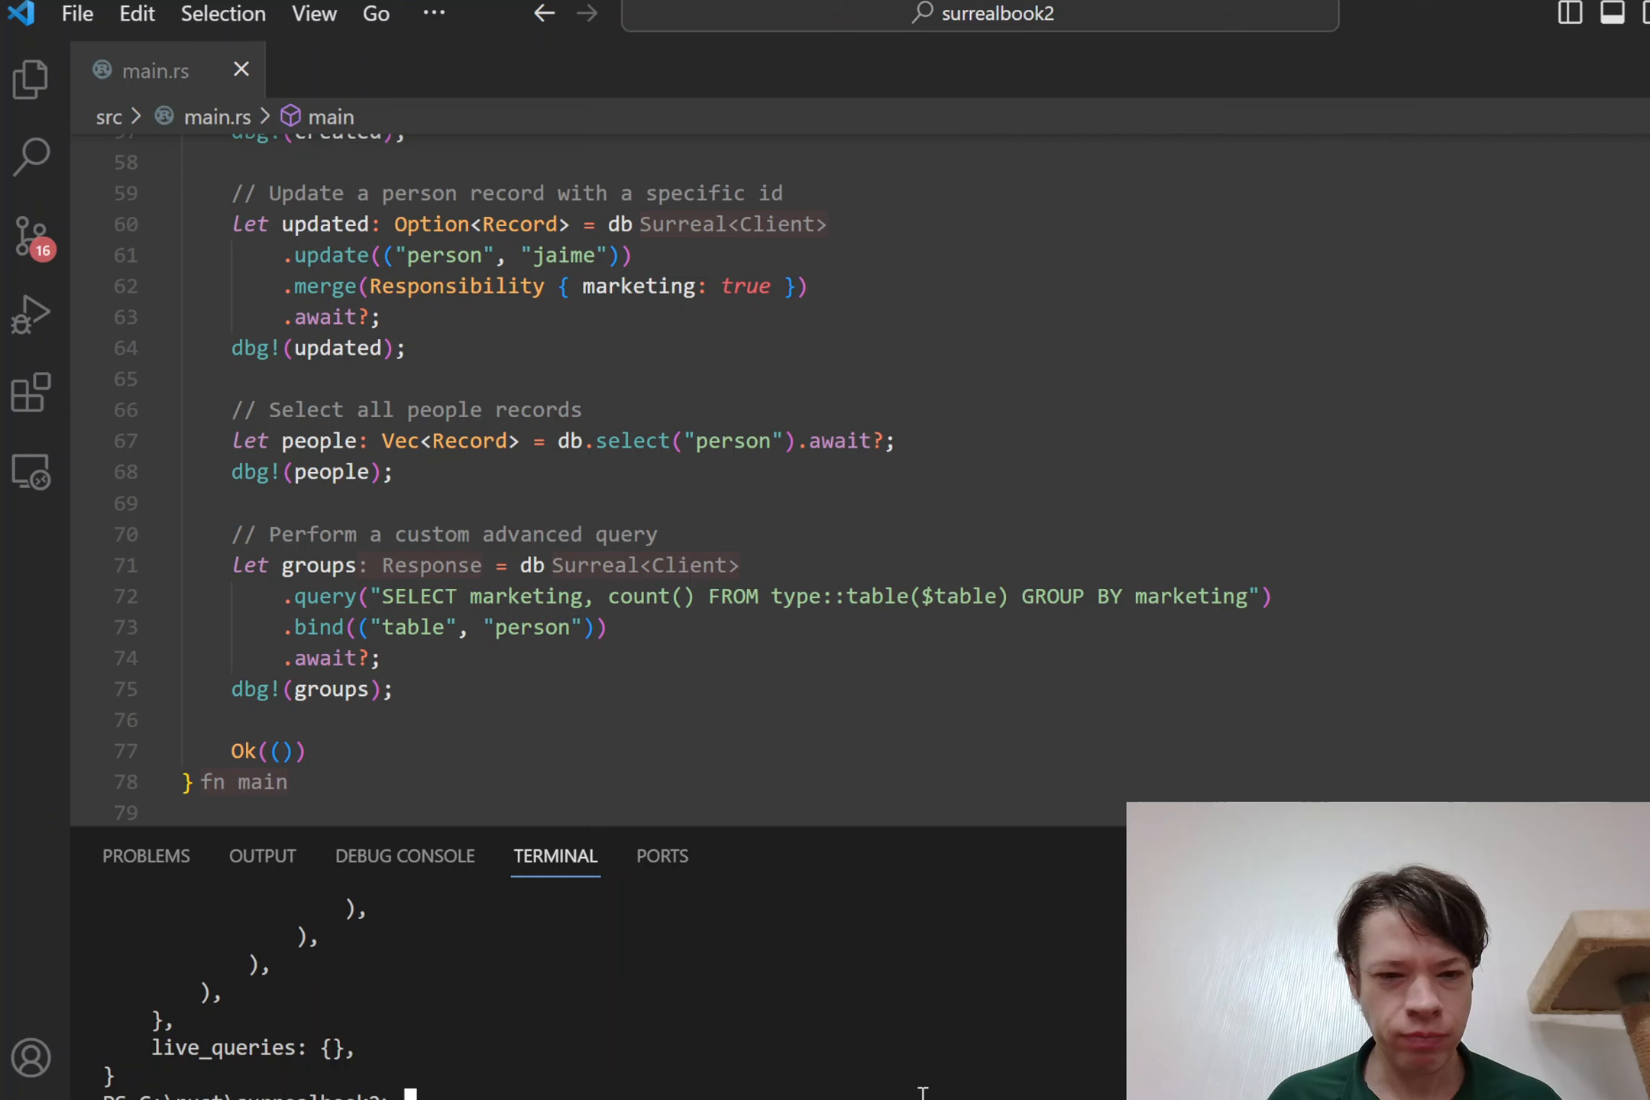
pyautogui.scroll(5, 837, 672)
pyautogui.scroll(5, 837, 672)
pyautogui.scroll(5, 837, 672)
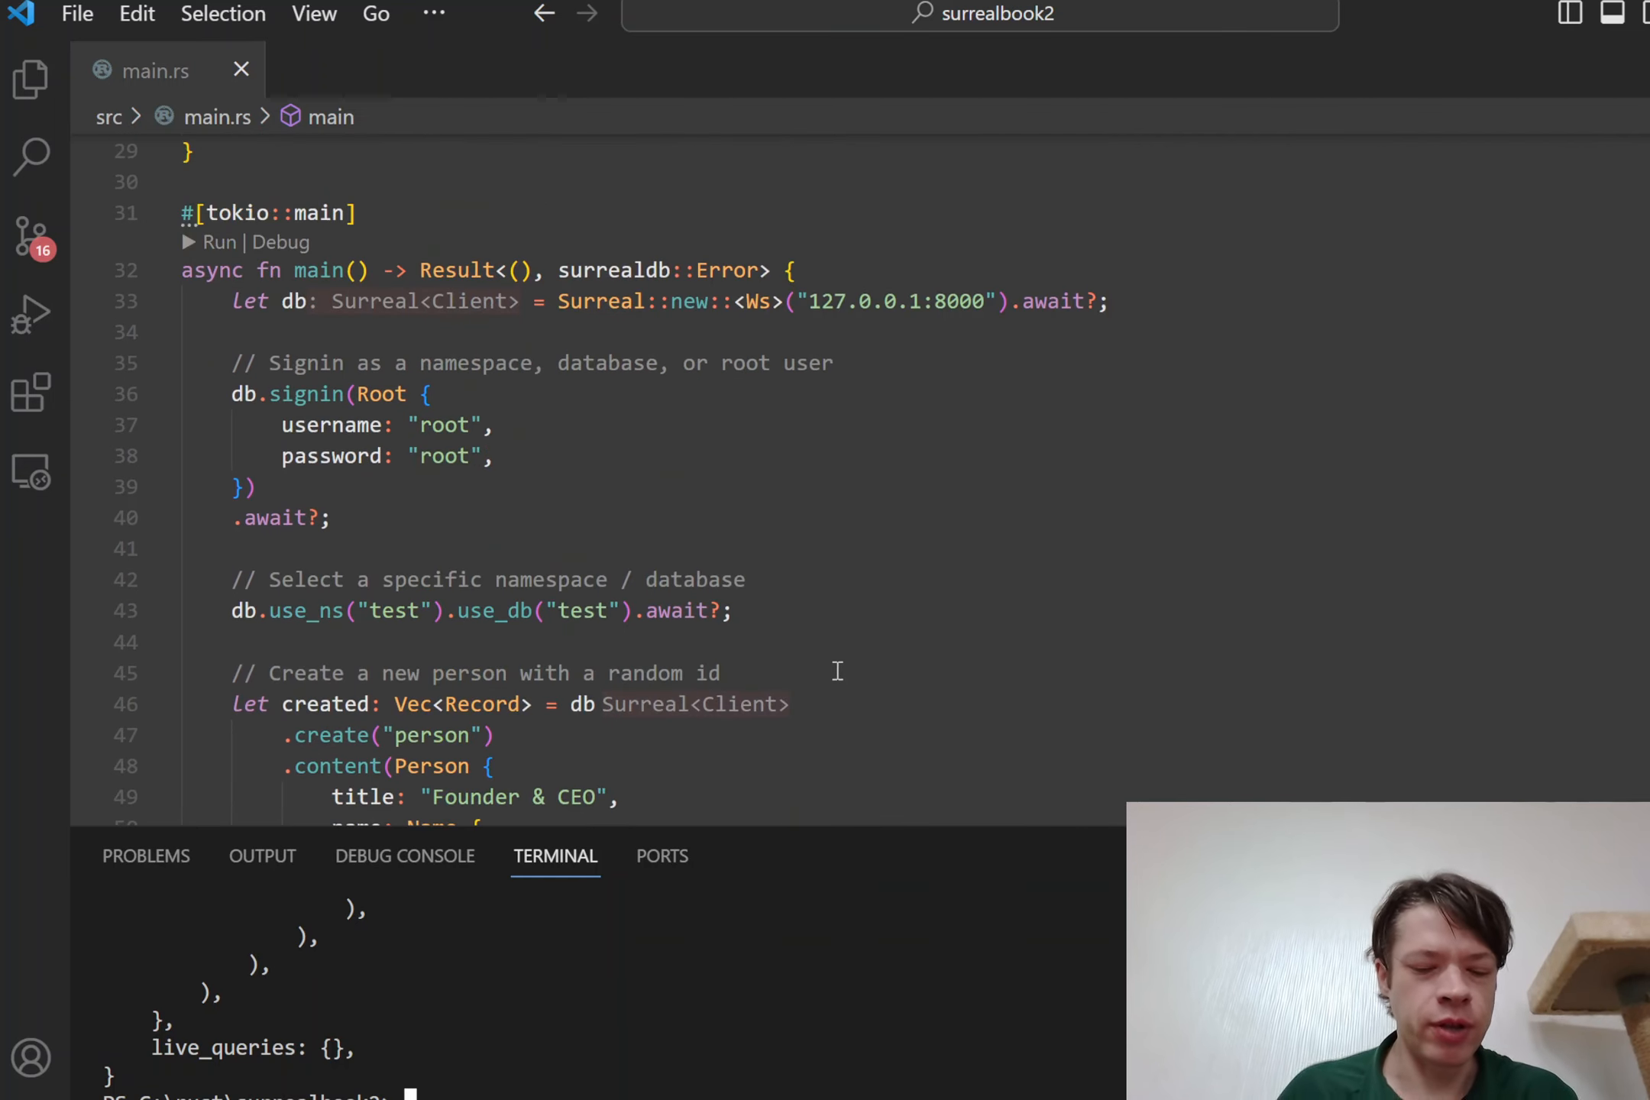
pyautogui.scroll(2, 834, 660)
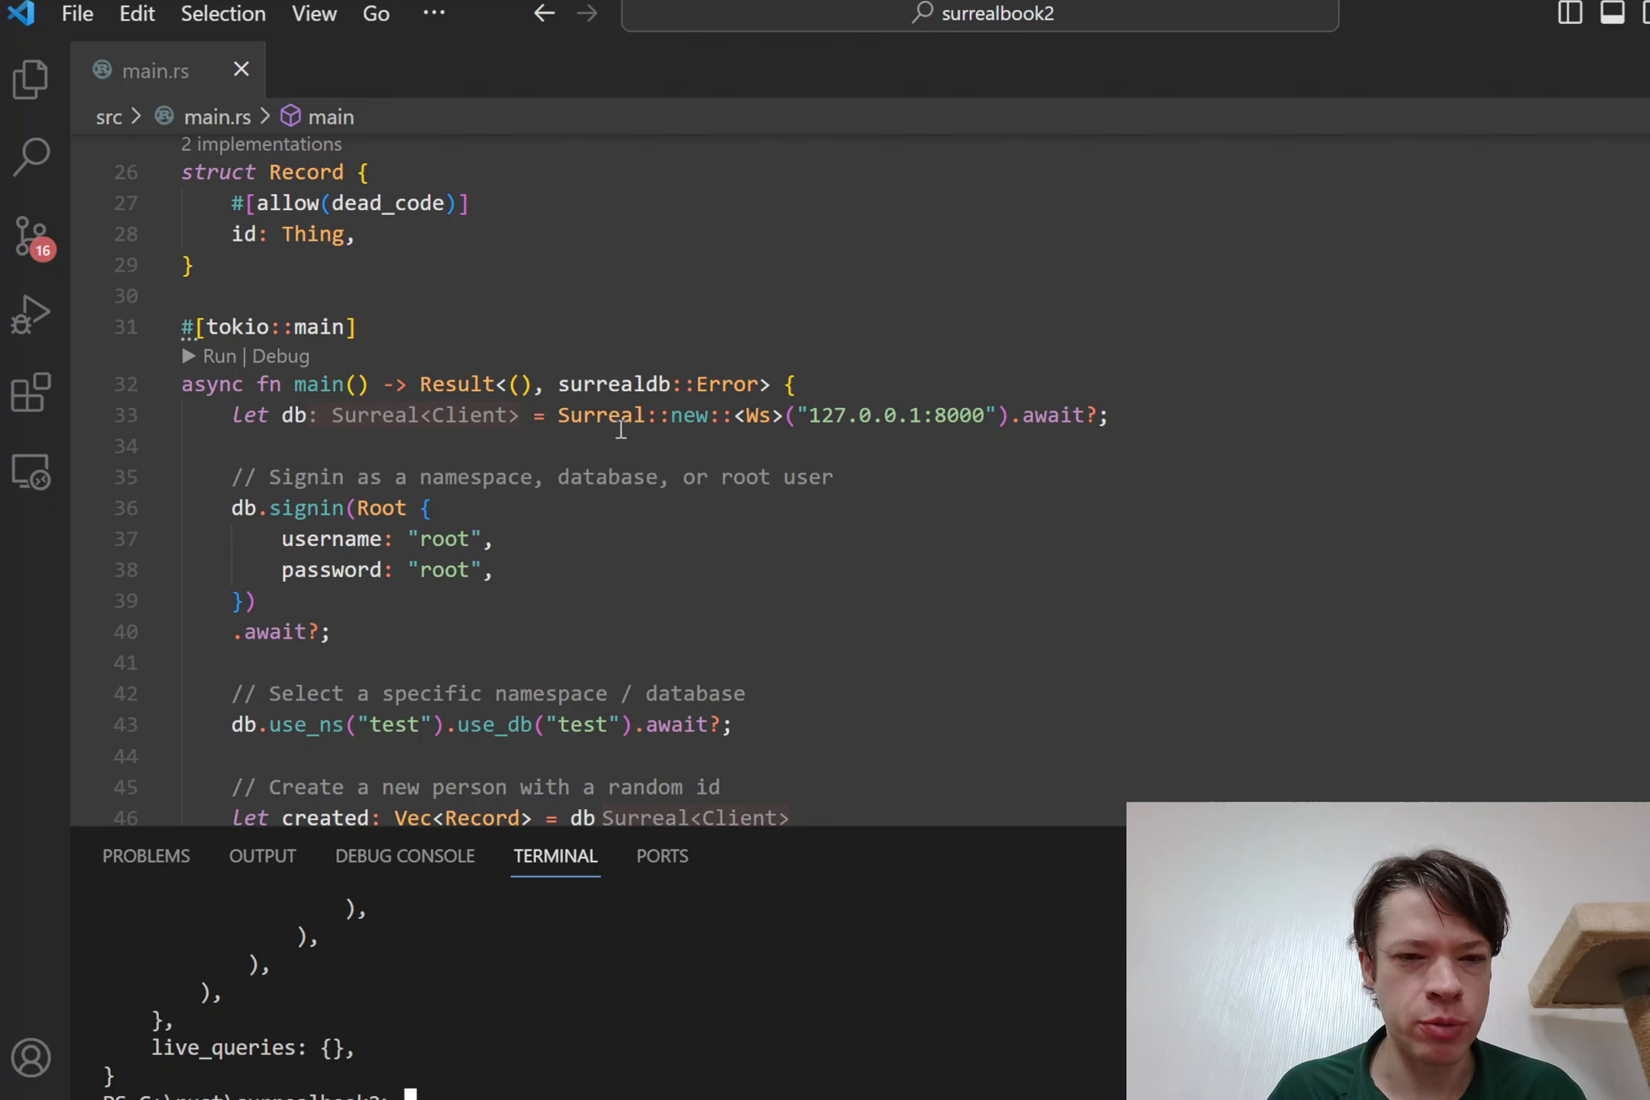
pyautogui.moveTo(687, 301)
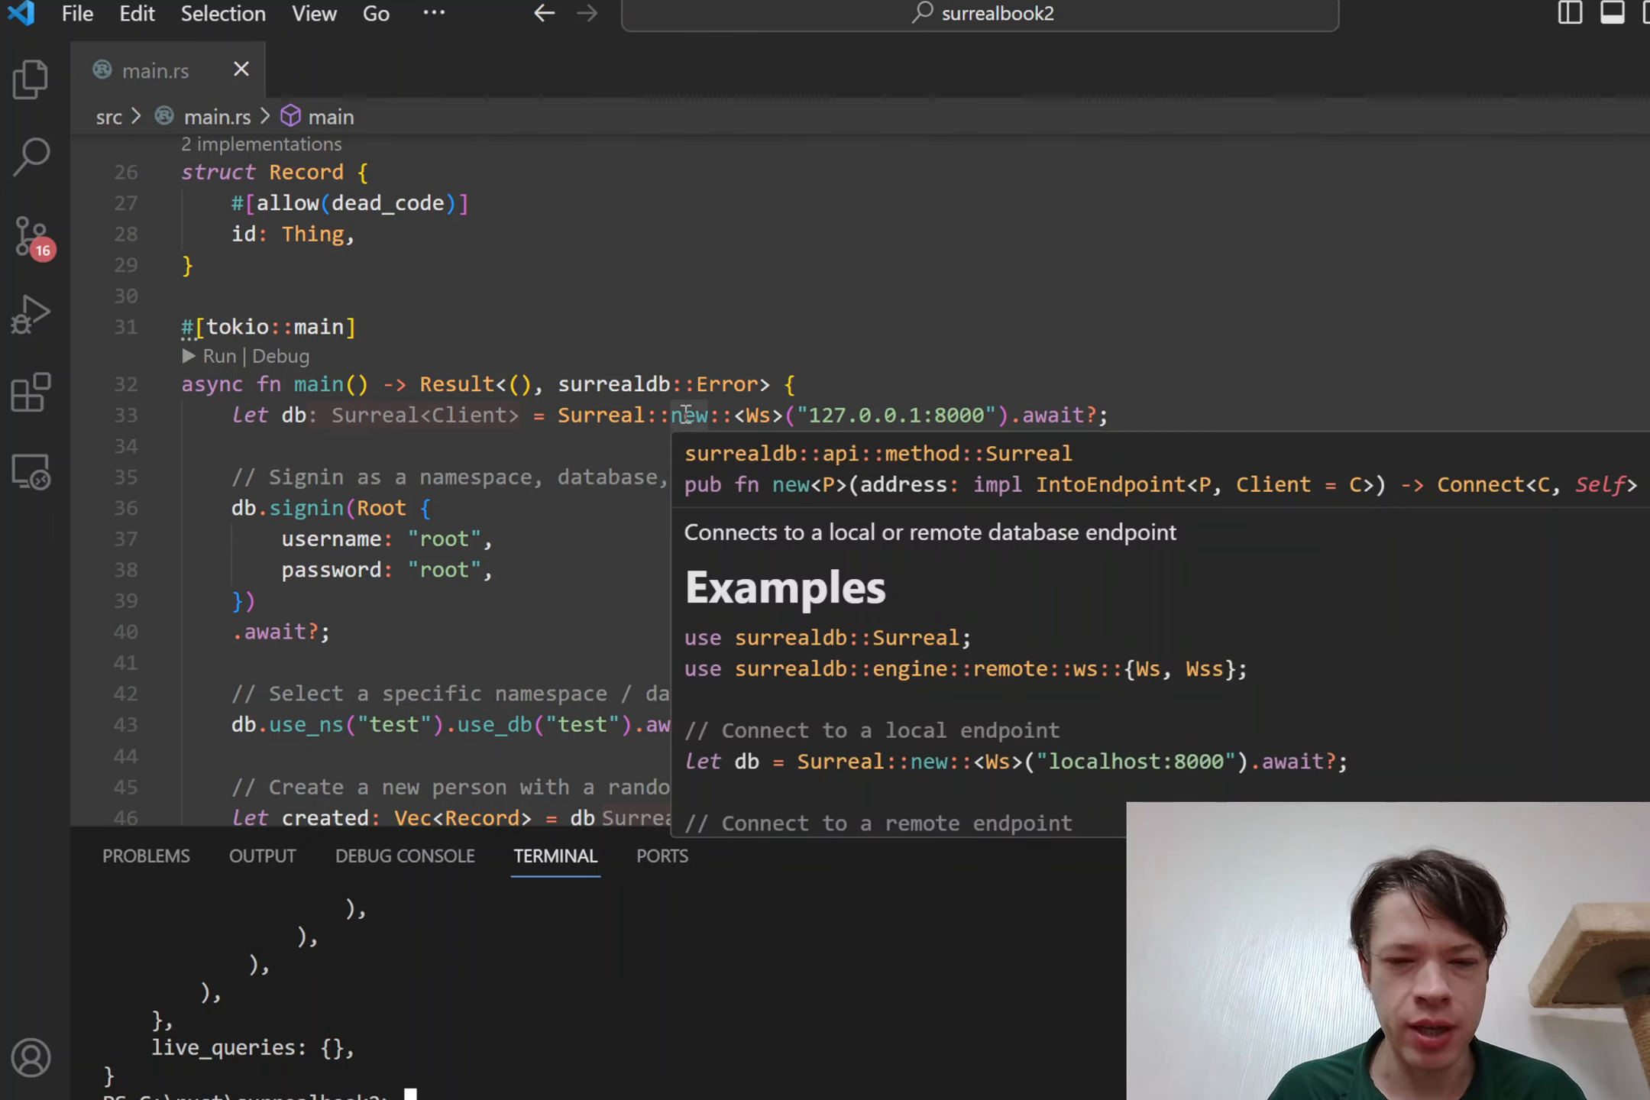
pyautogui.moveTo(686, 415)
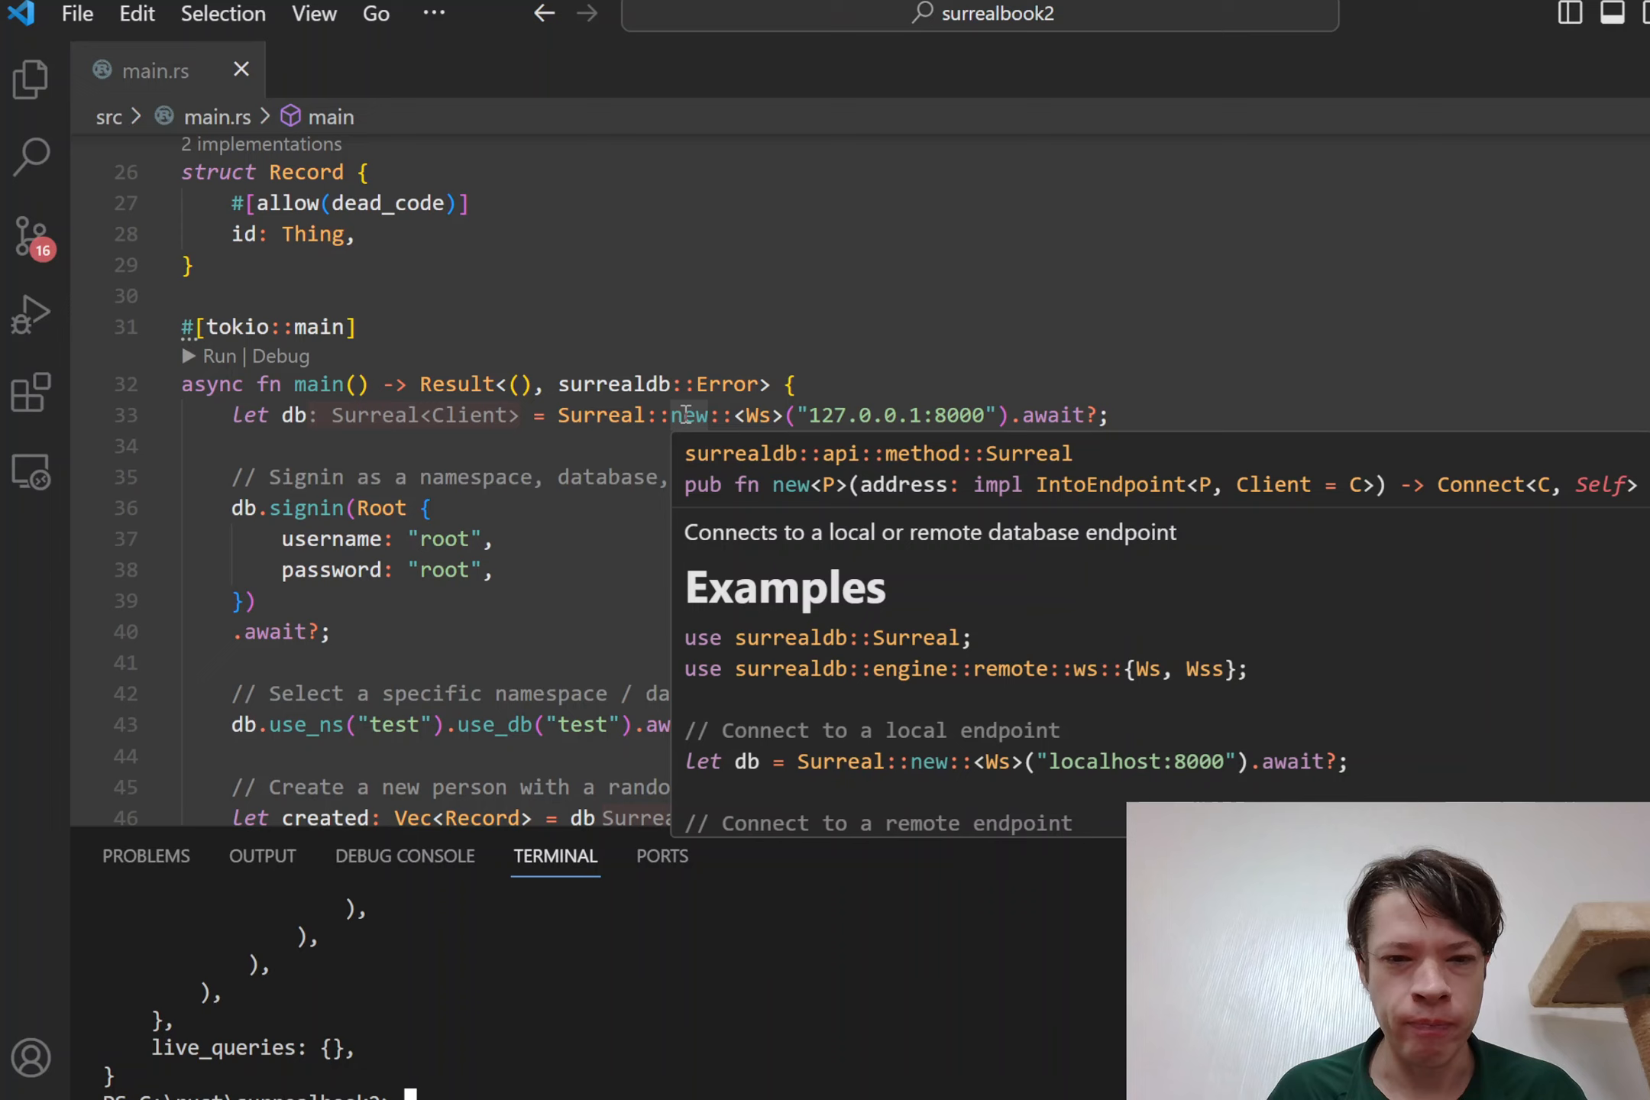
pyautogui.click(1103, 415)
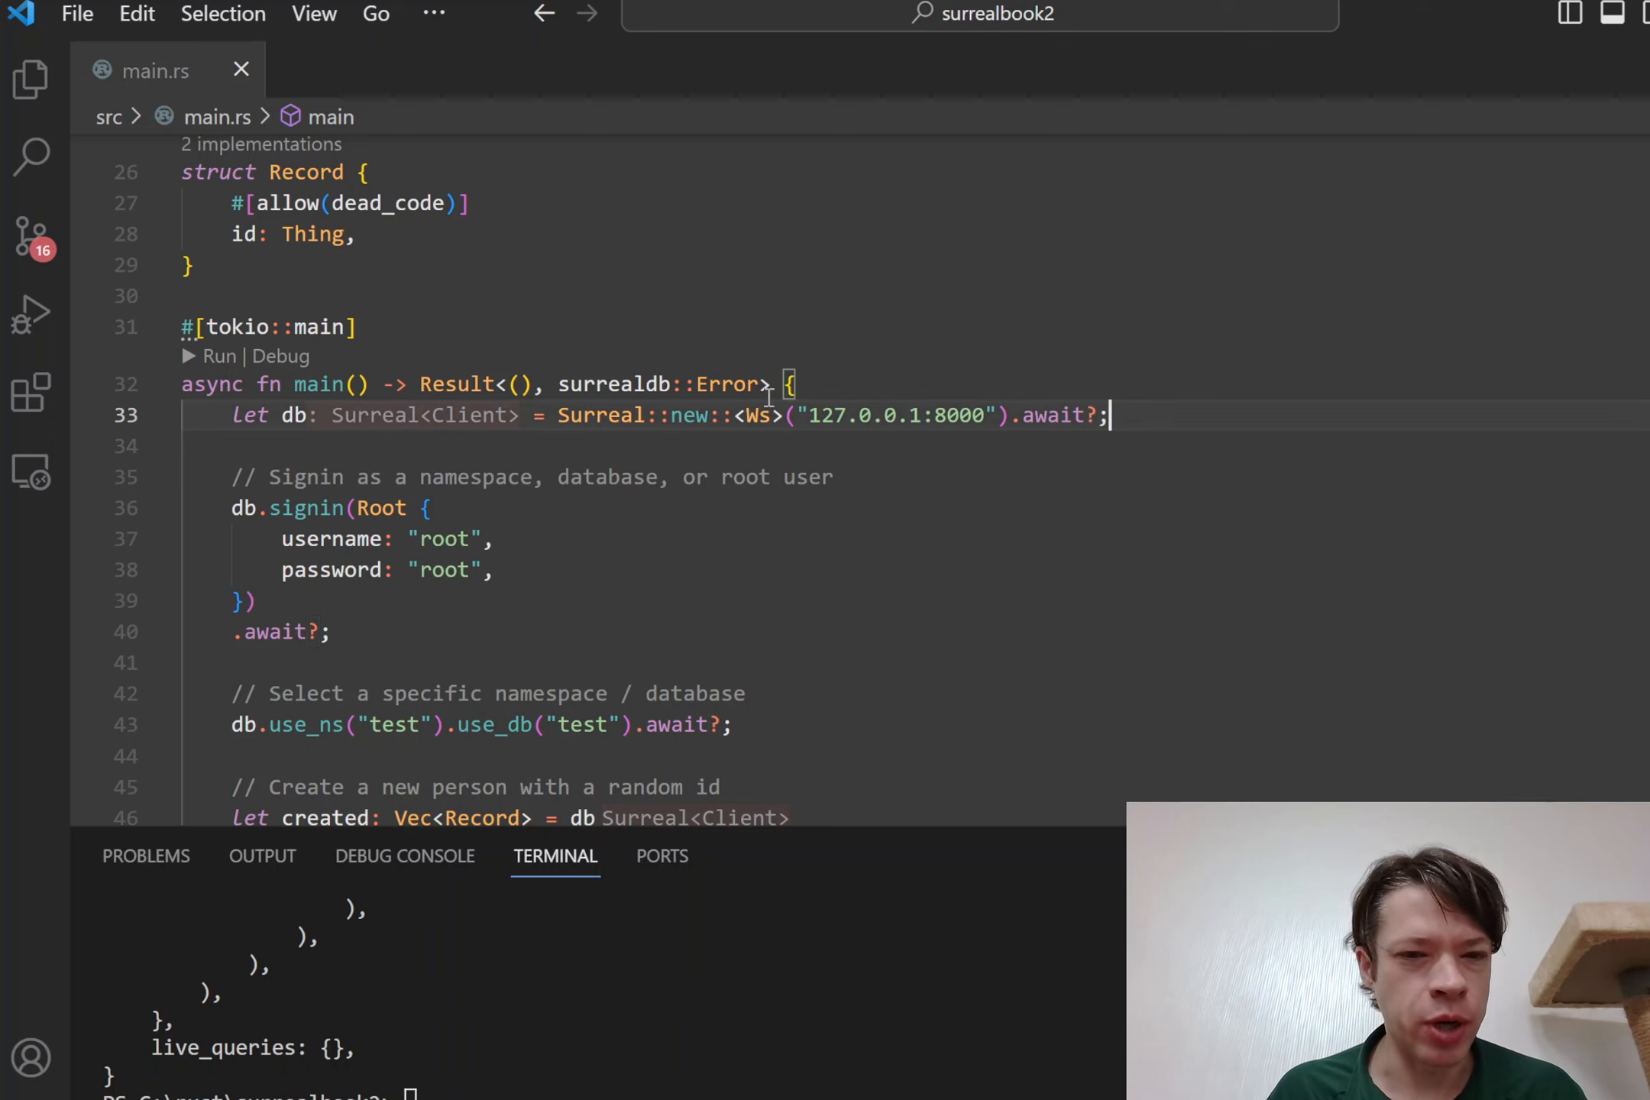
pyautogui.click(697, 415)
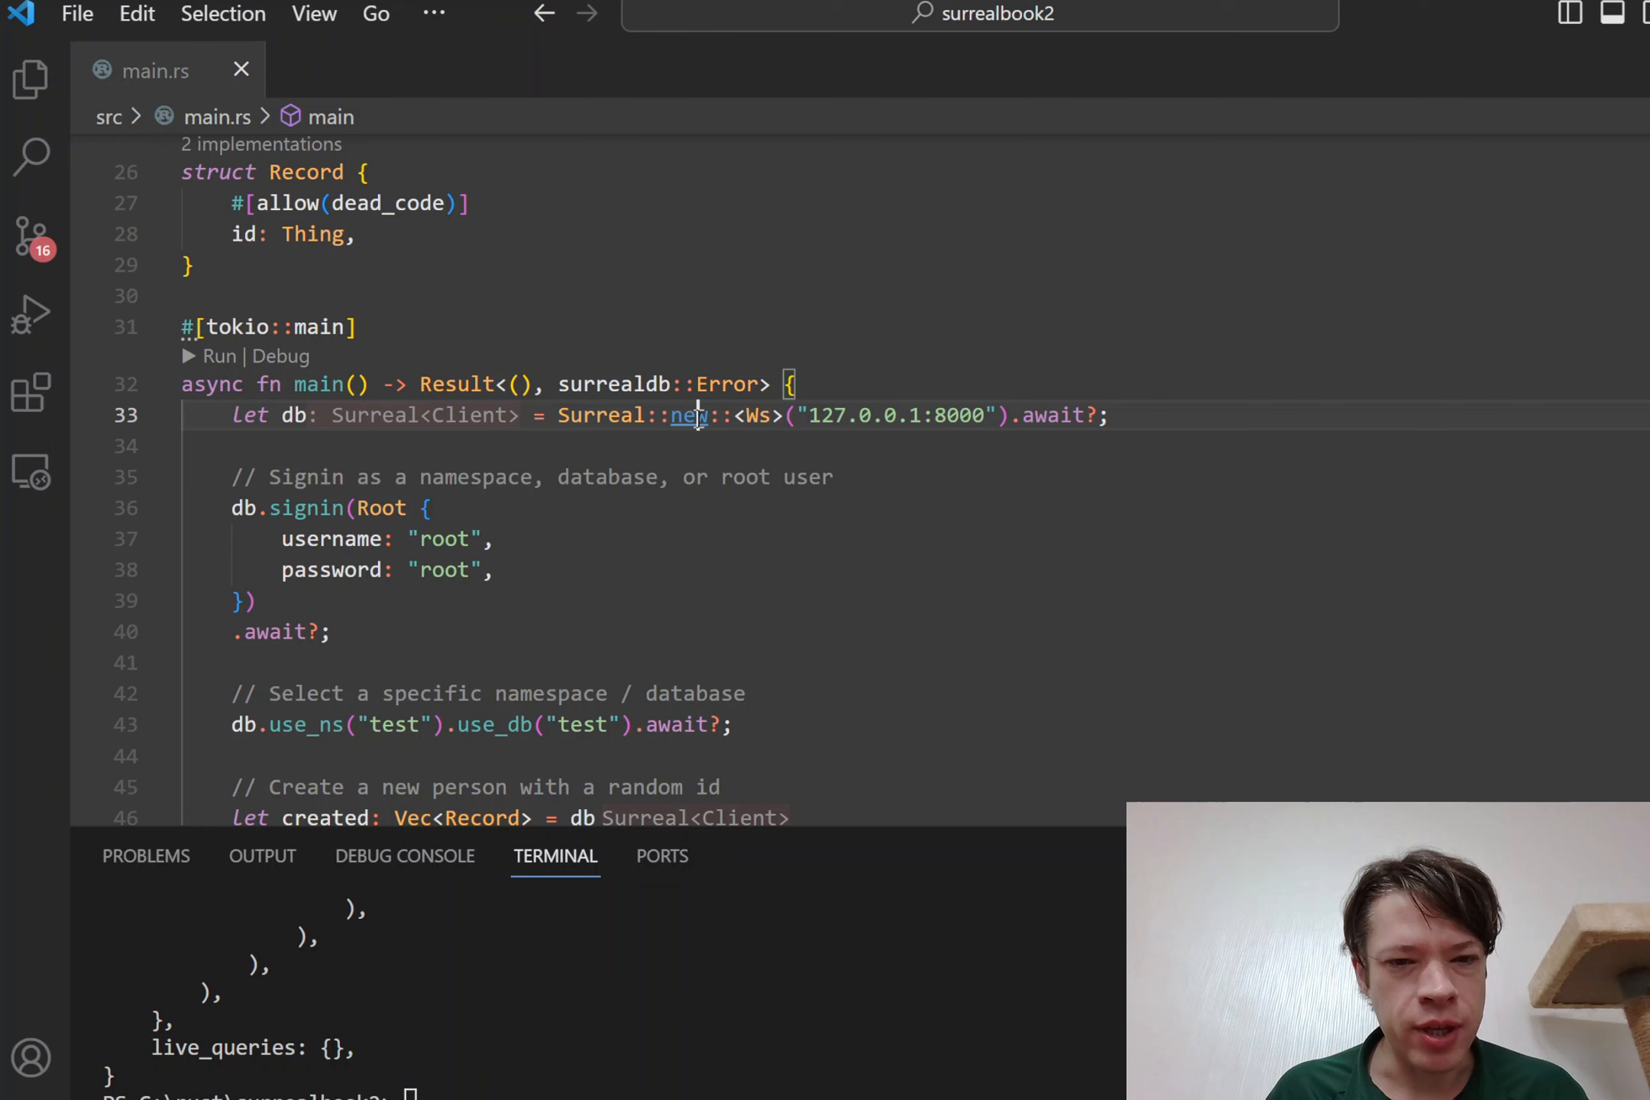
# - Jump from Surreal::new in main.rs to its mod.rs definition and read the Connect router, engine and address fields
pyautogui.keyDown('ctrl'); pyautogui.click(698, 415); pyautogui.keyUp('ctrl')
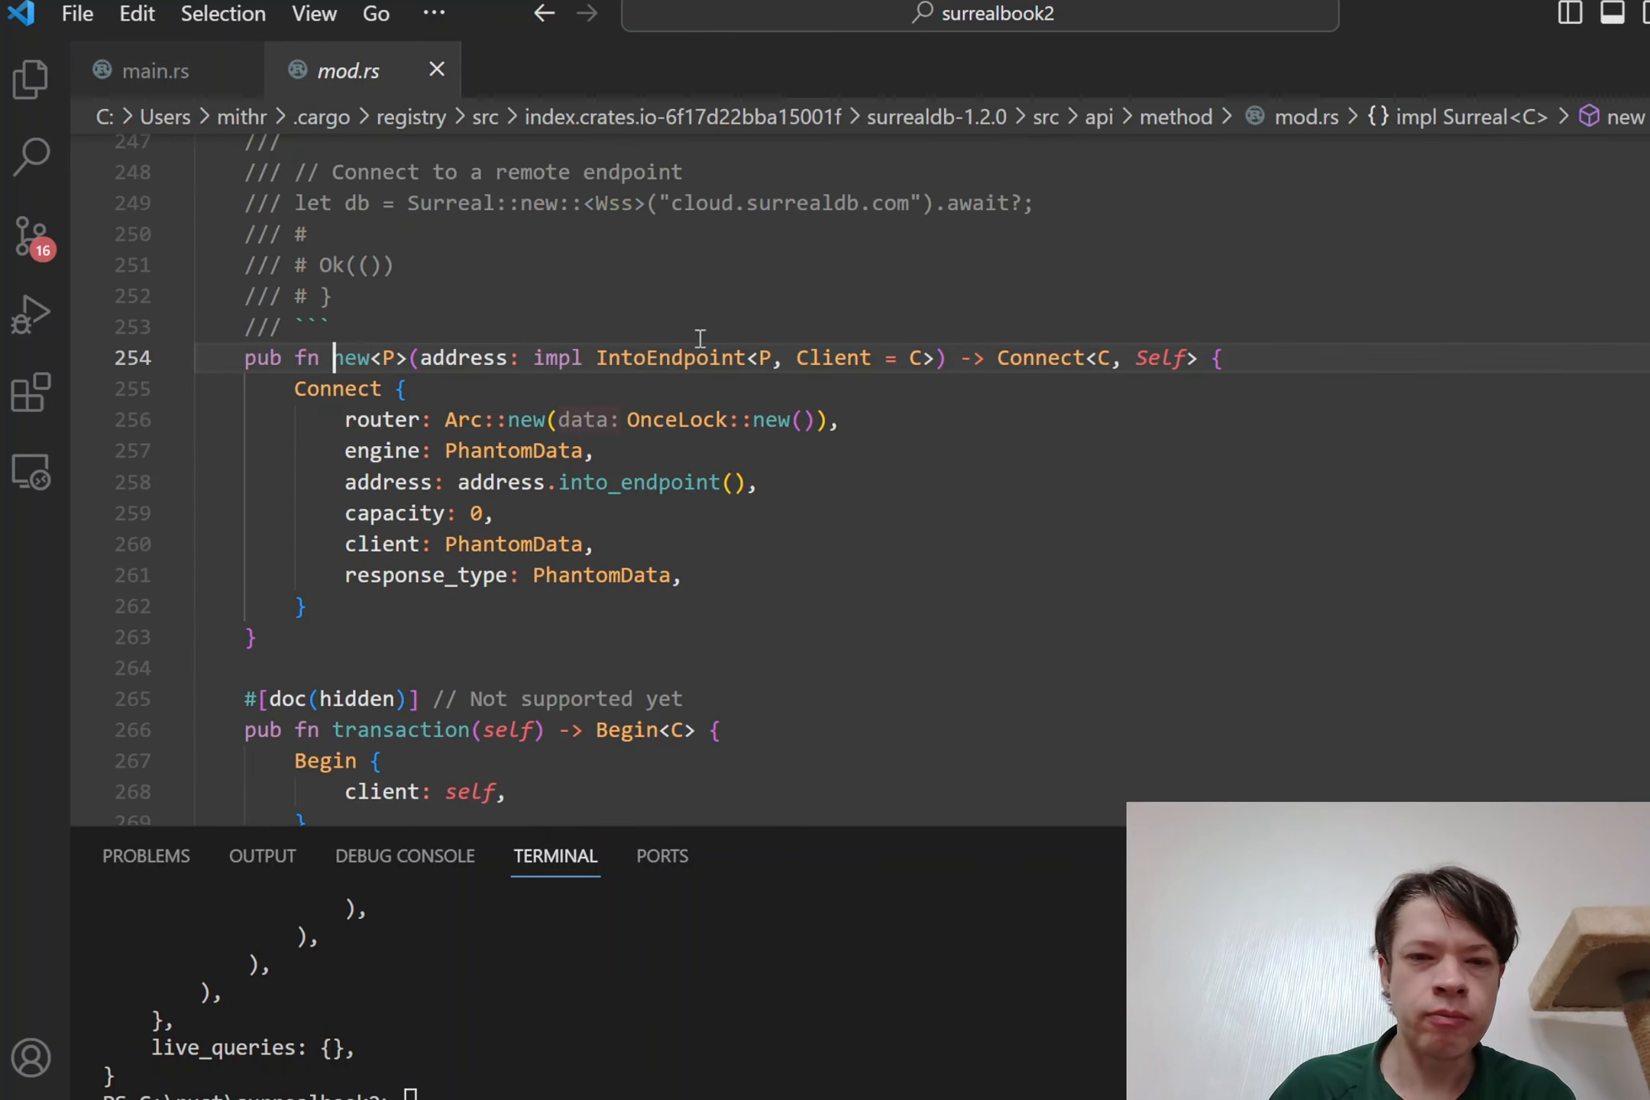
pyautogui.scroll(2, 297, 374)
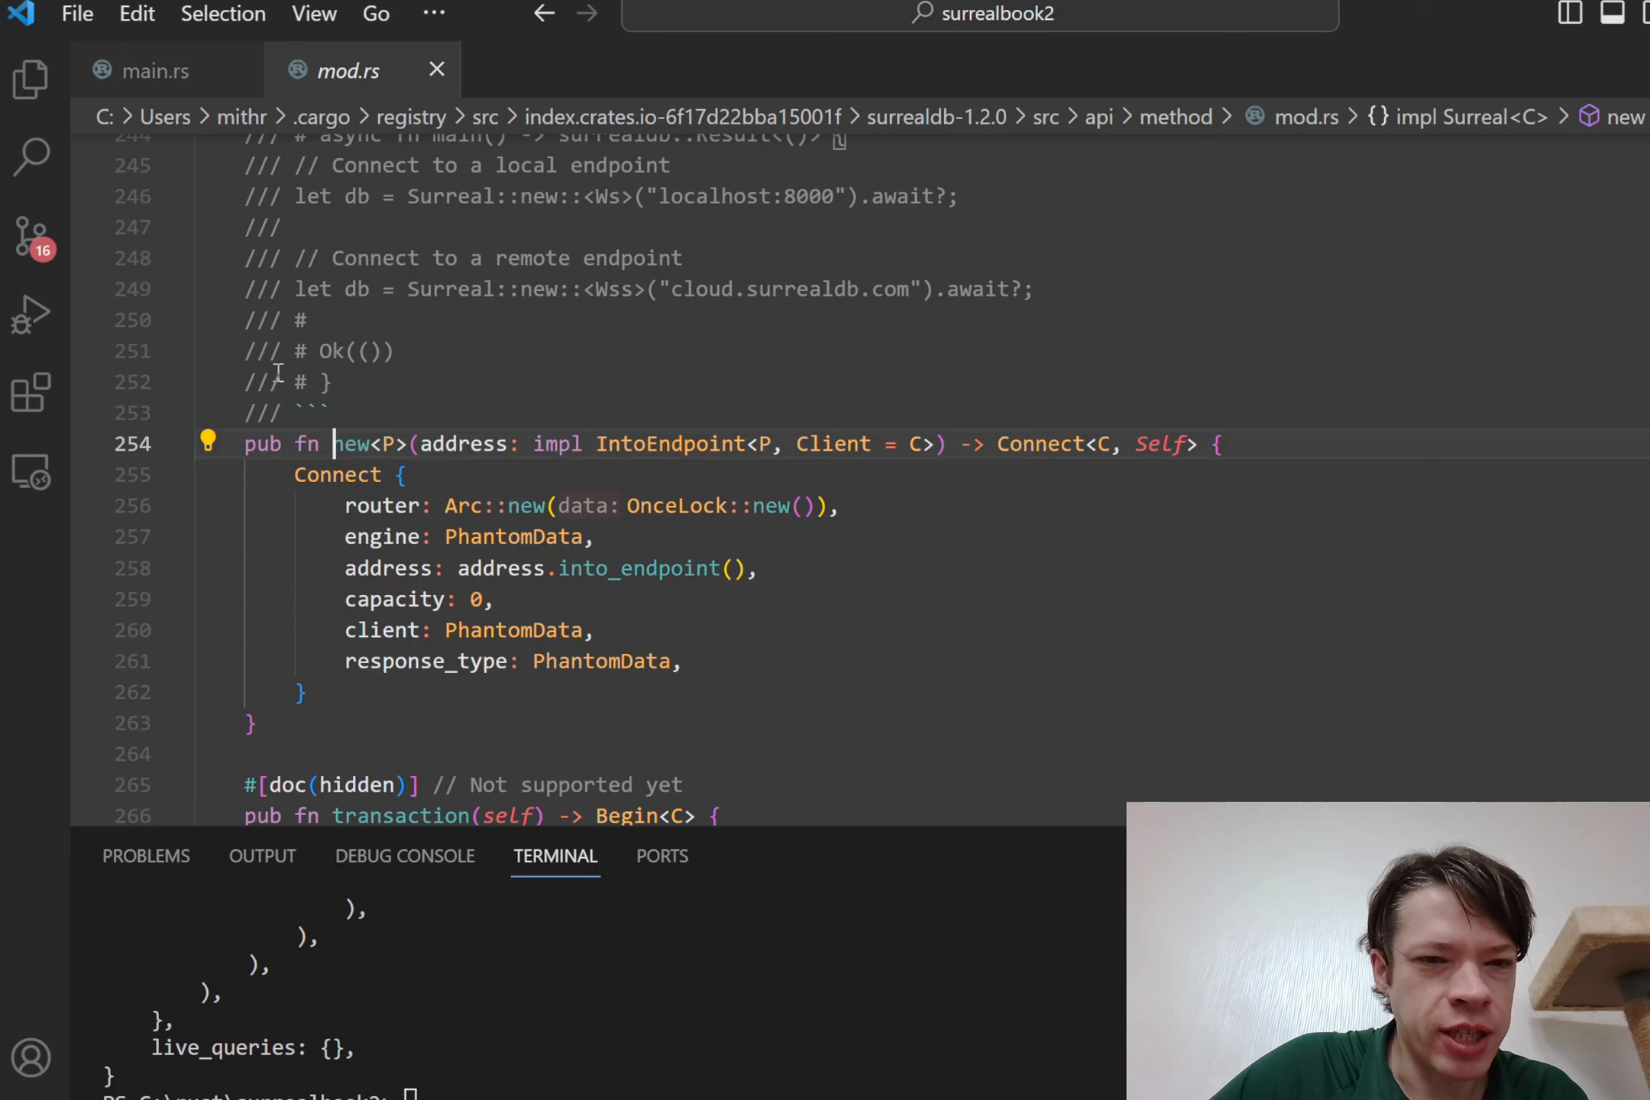
pyautogui.scroll(3, 278, 373)
pyautogui.scroll(-1, 279, 374)
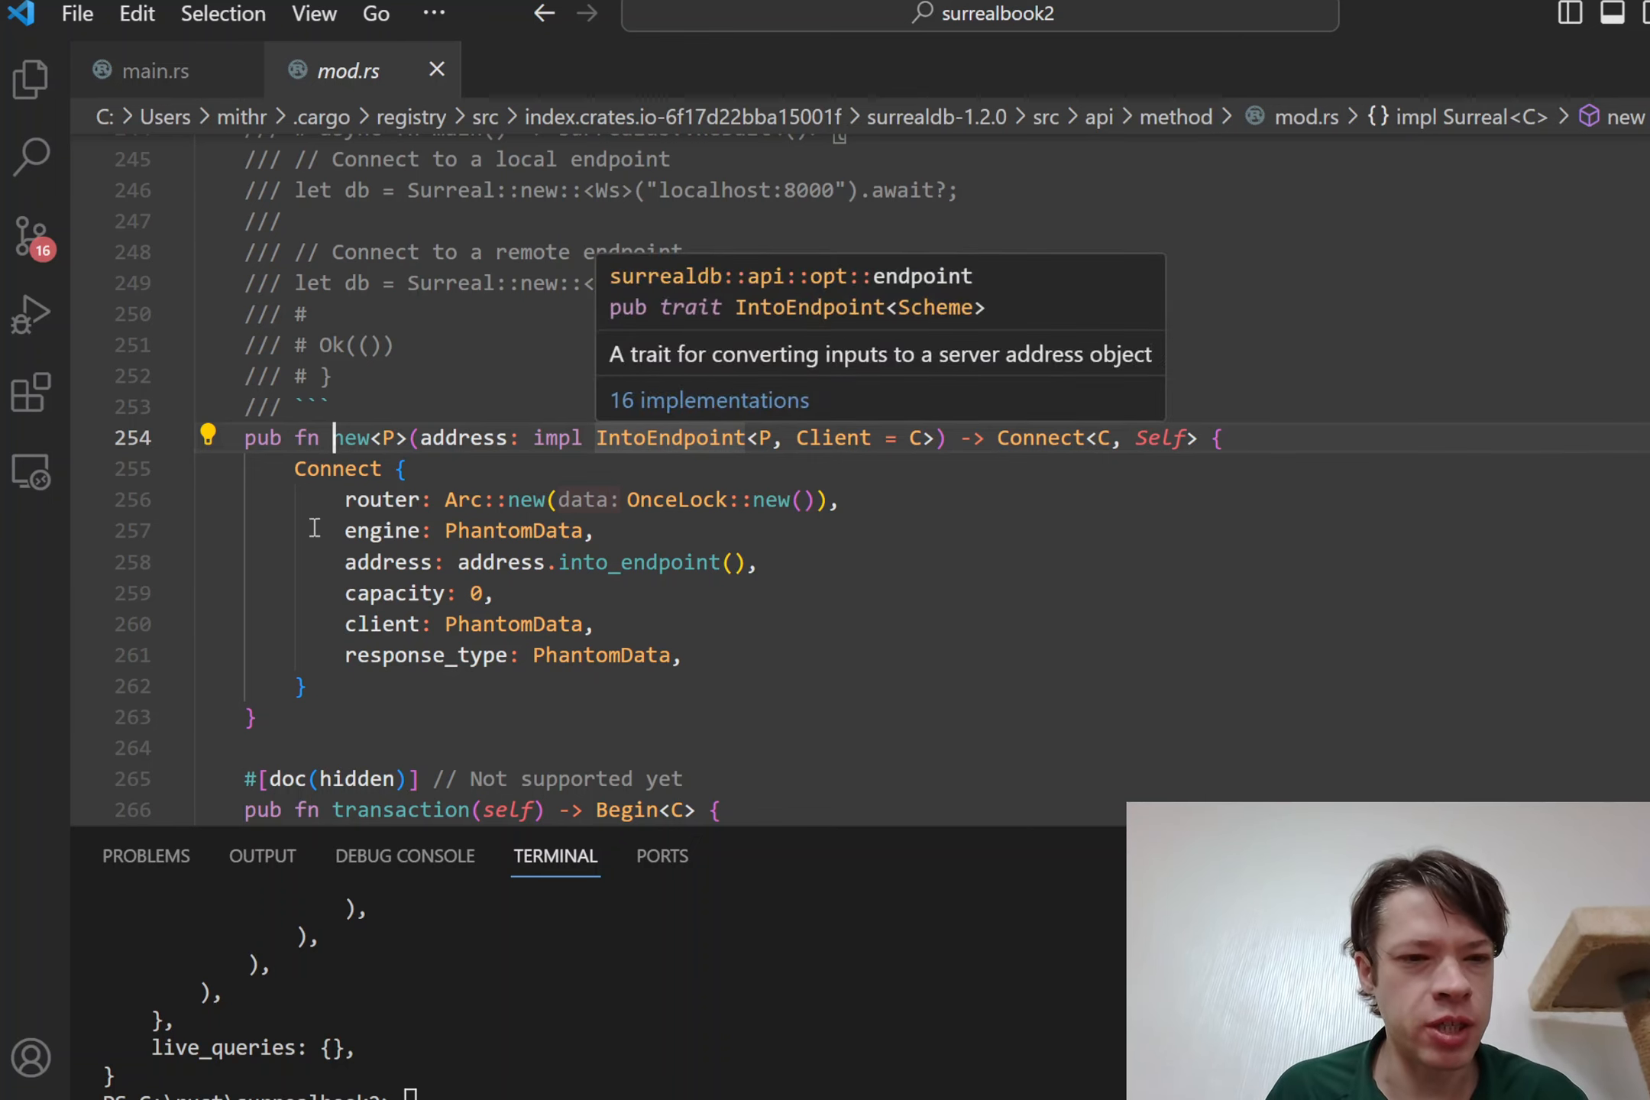
pyautogui.hotkey('ctrl', 'Tab')
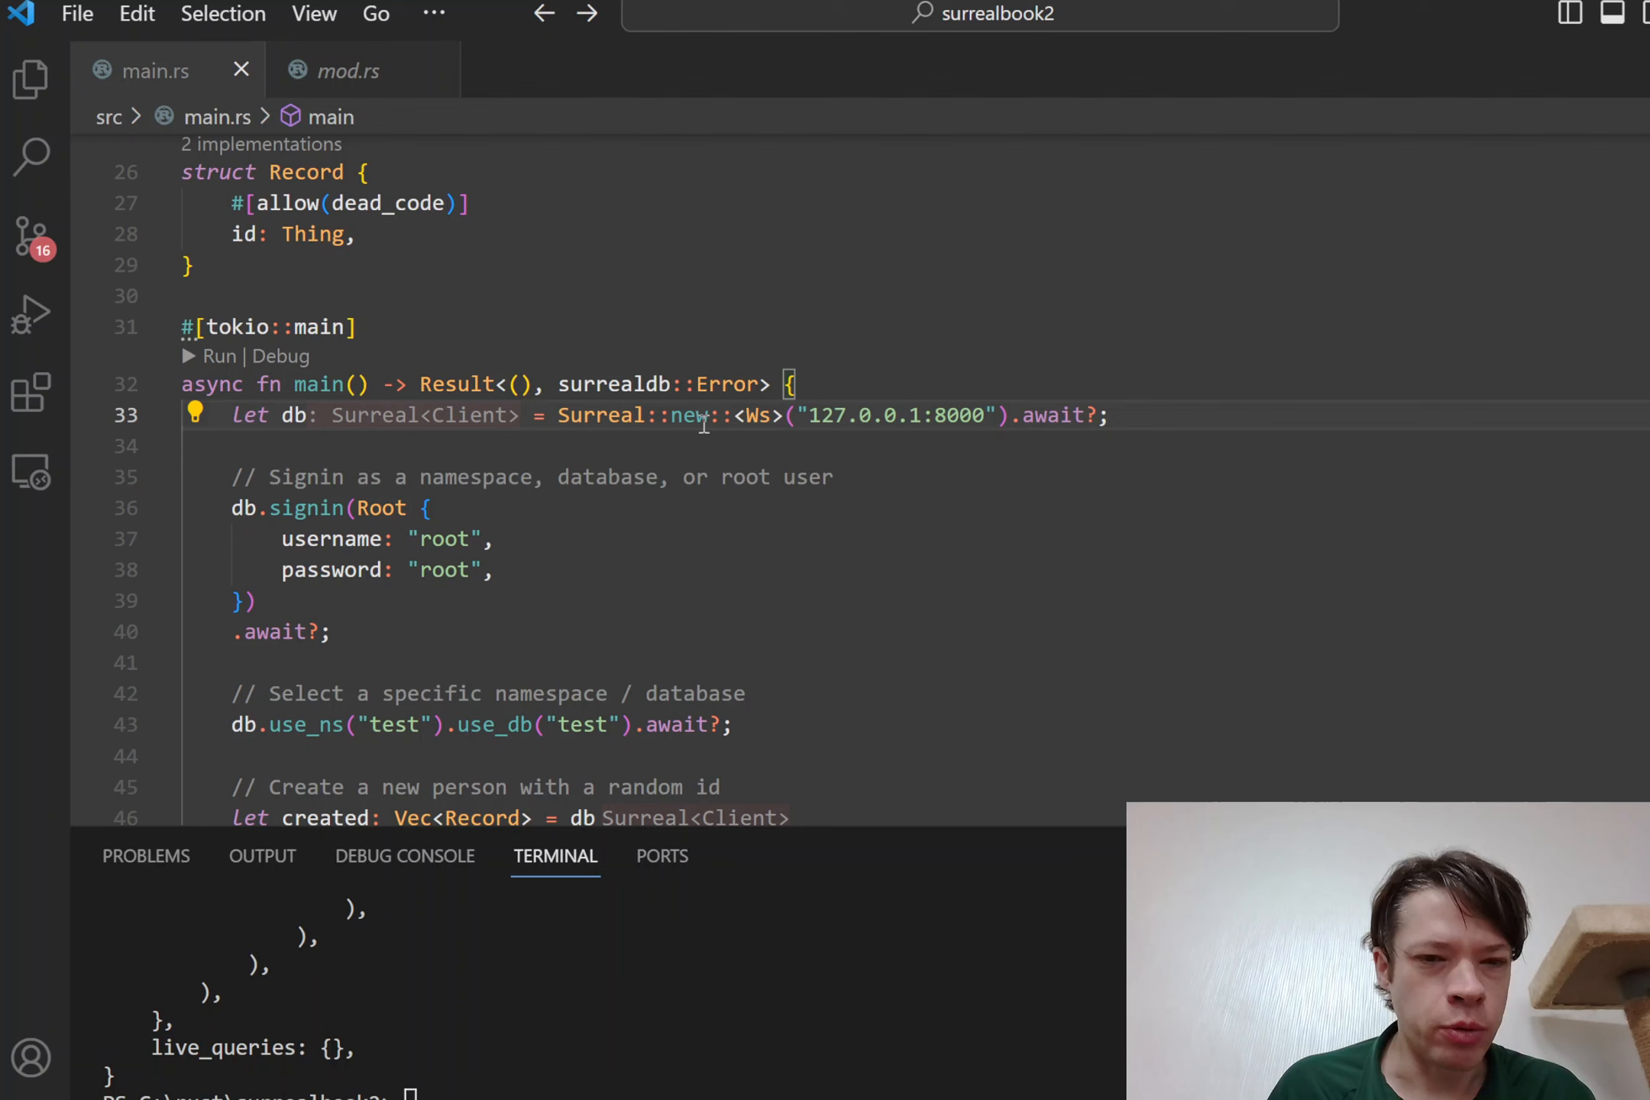
pyautogui.moveTo(686, 415)
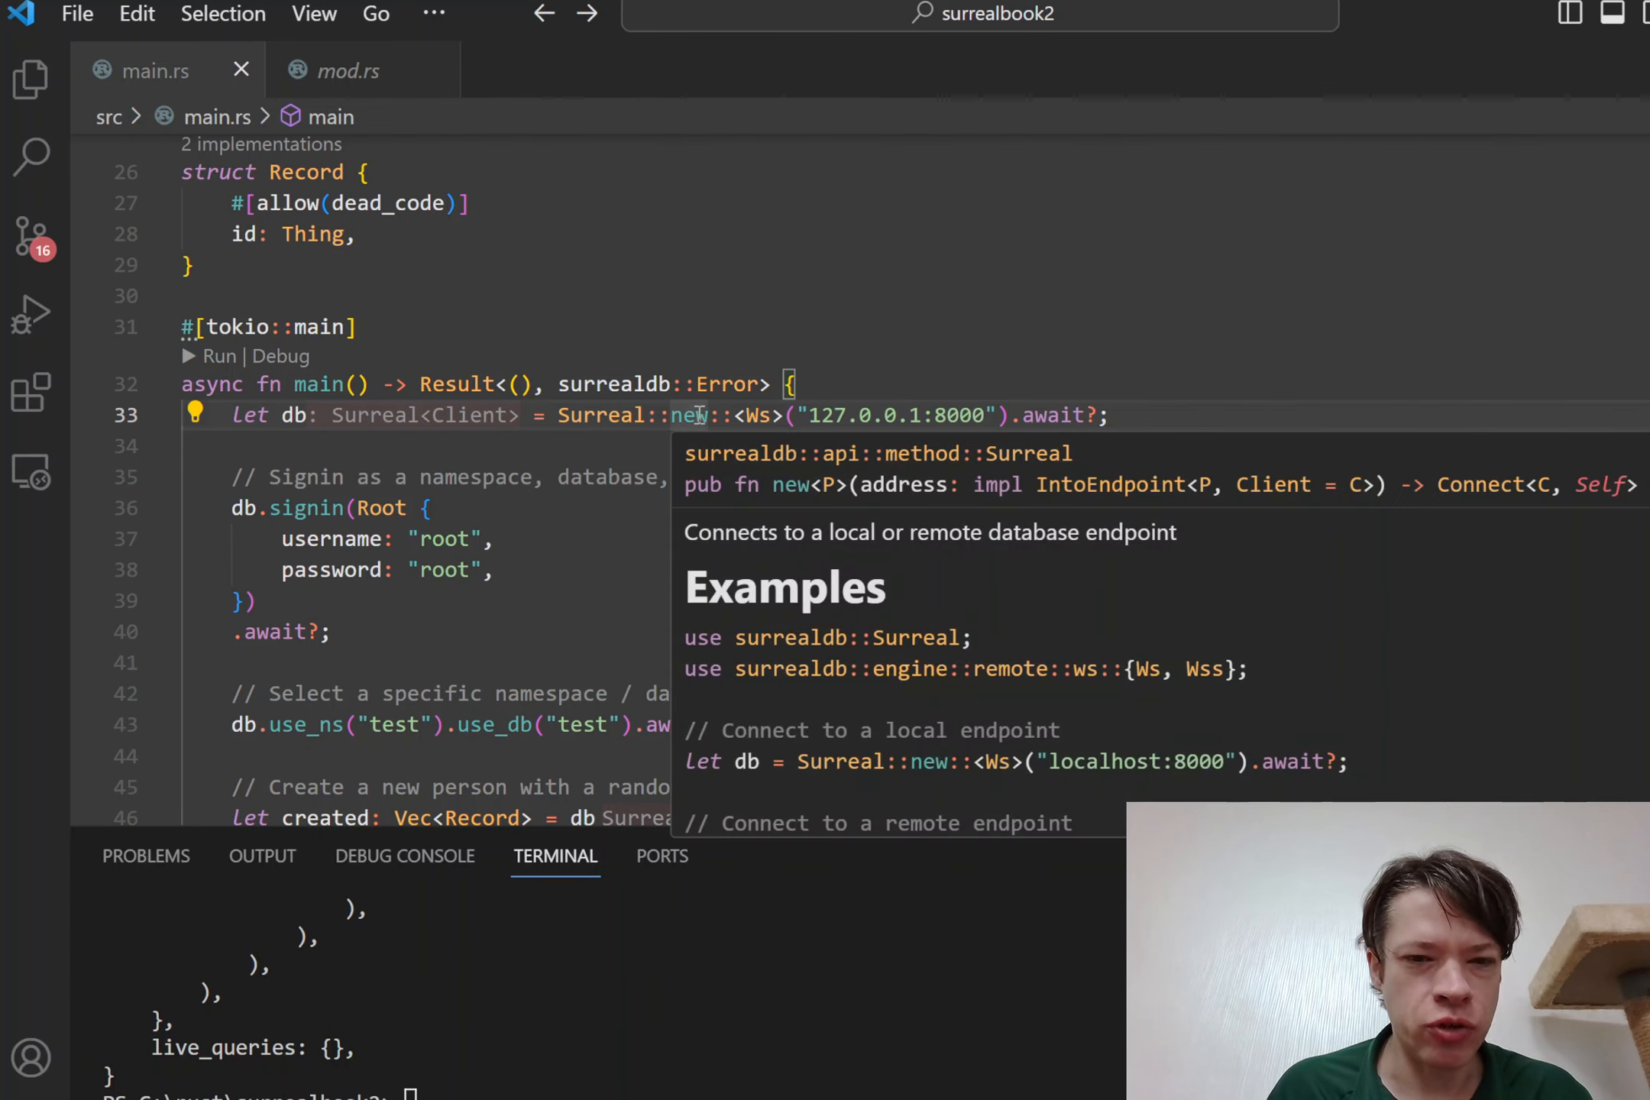
pyautogui.keyDown('ctrl'); pyautogui.click(698, 415); pyautogui.keyUp('ctrl')
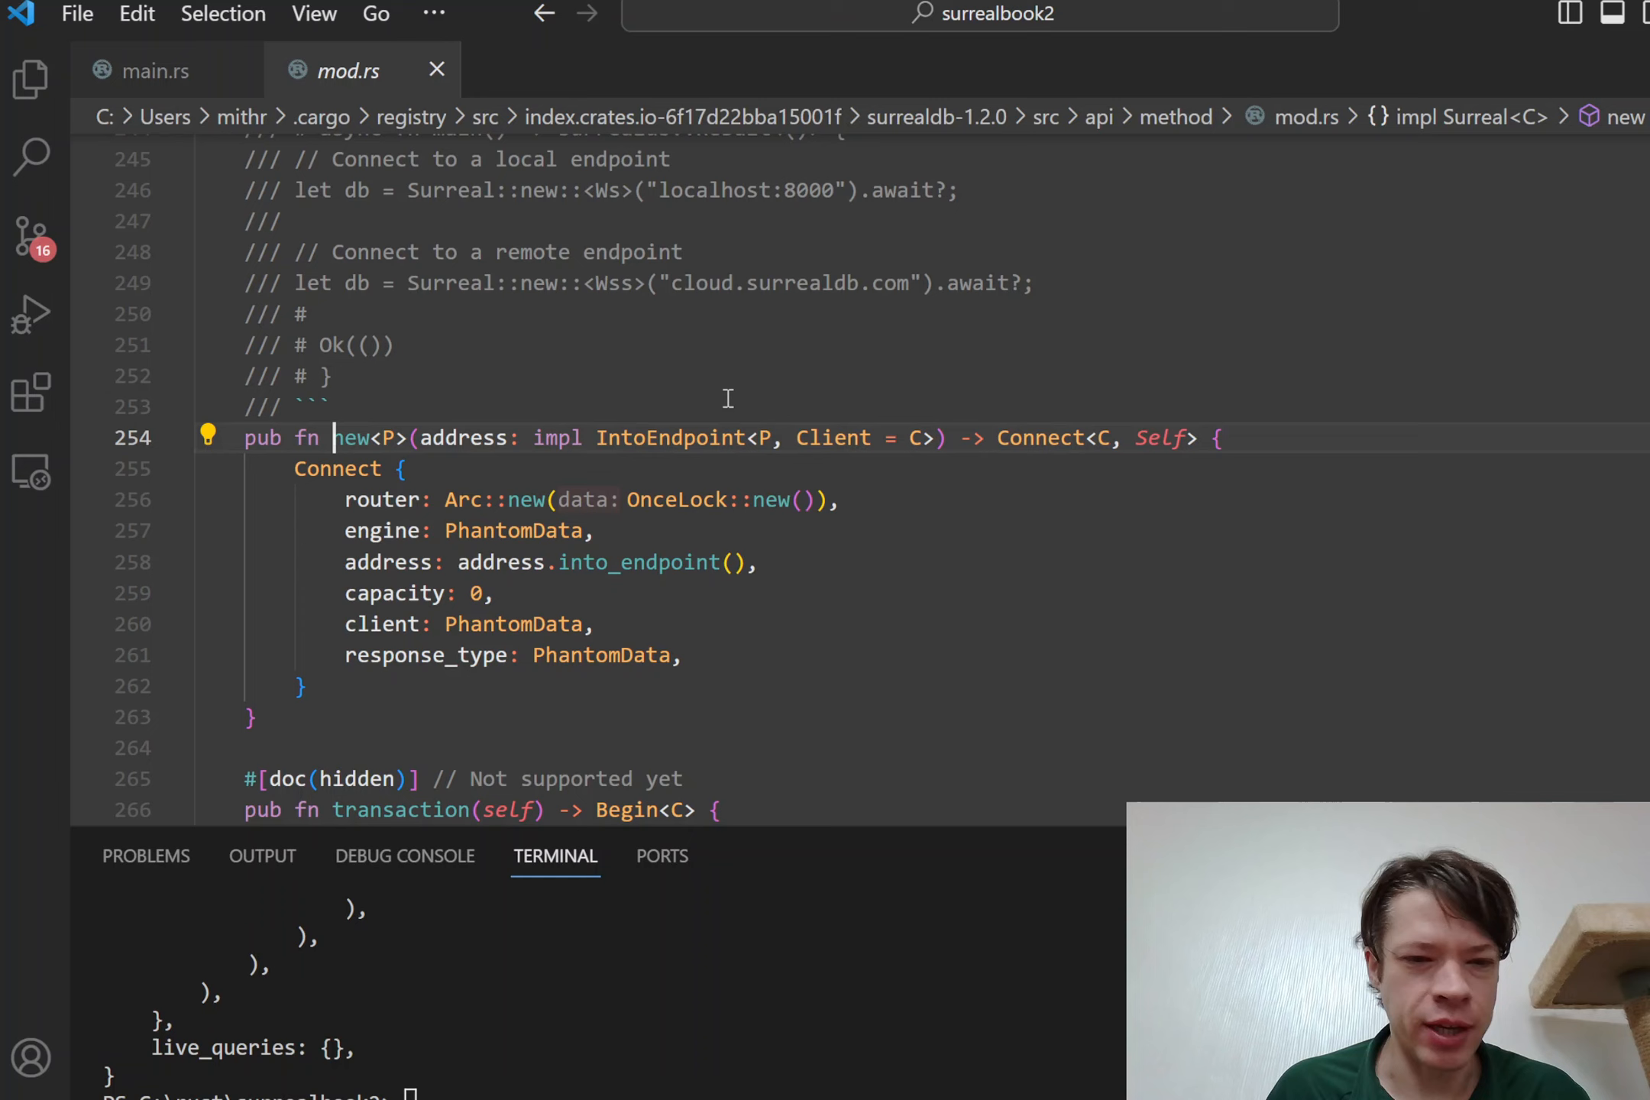
pyautogui.scroll(-1, 728, 396)
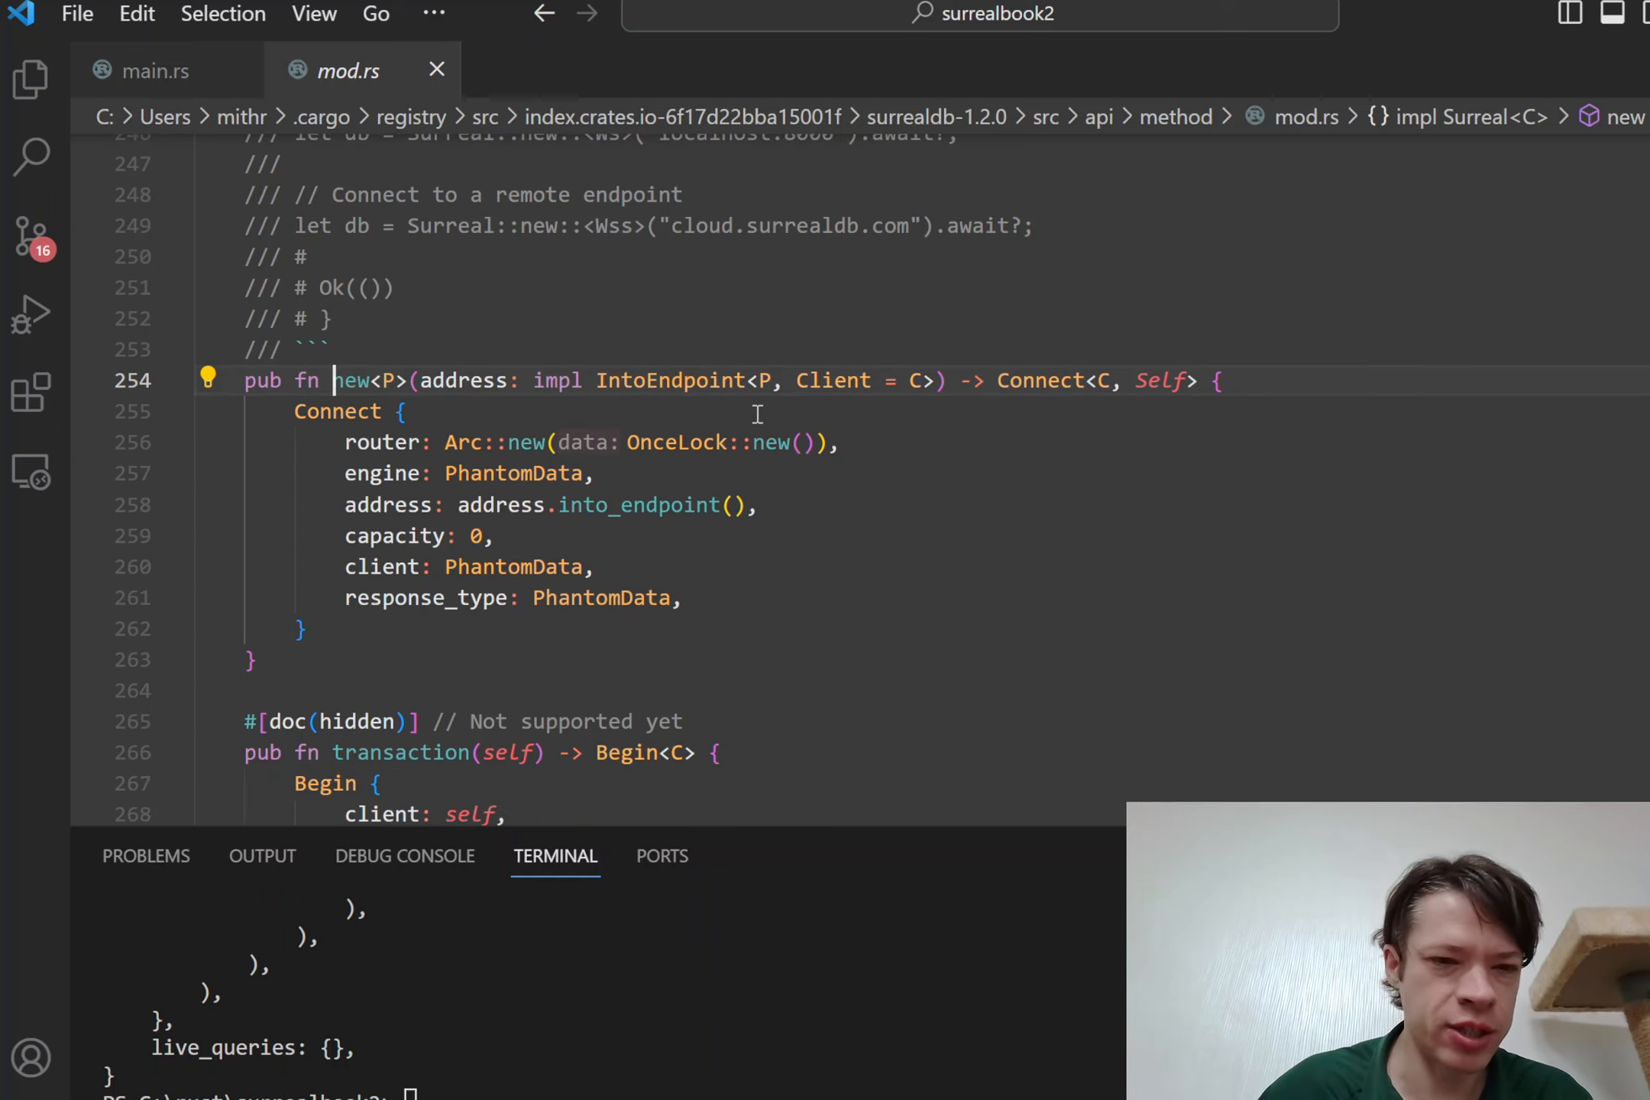
pyautogui.moveTo(771, 499)
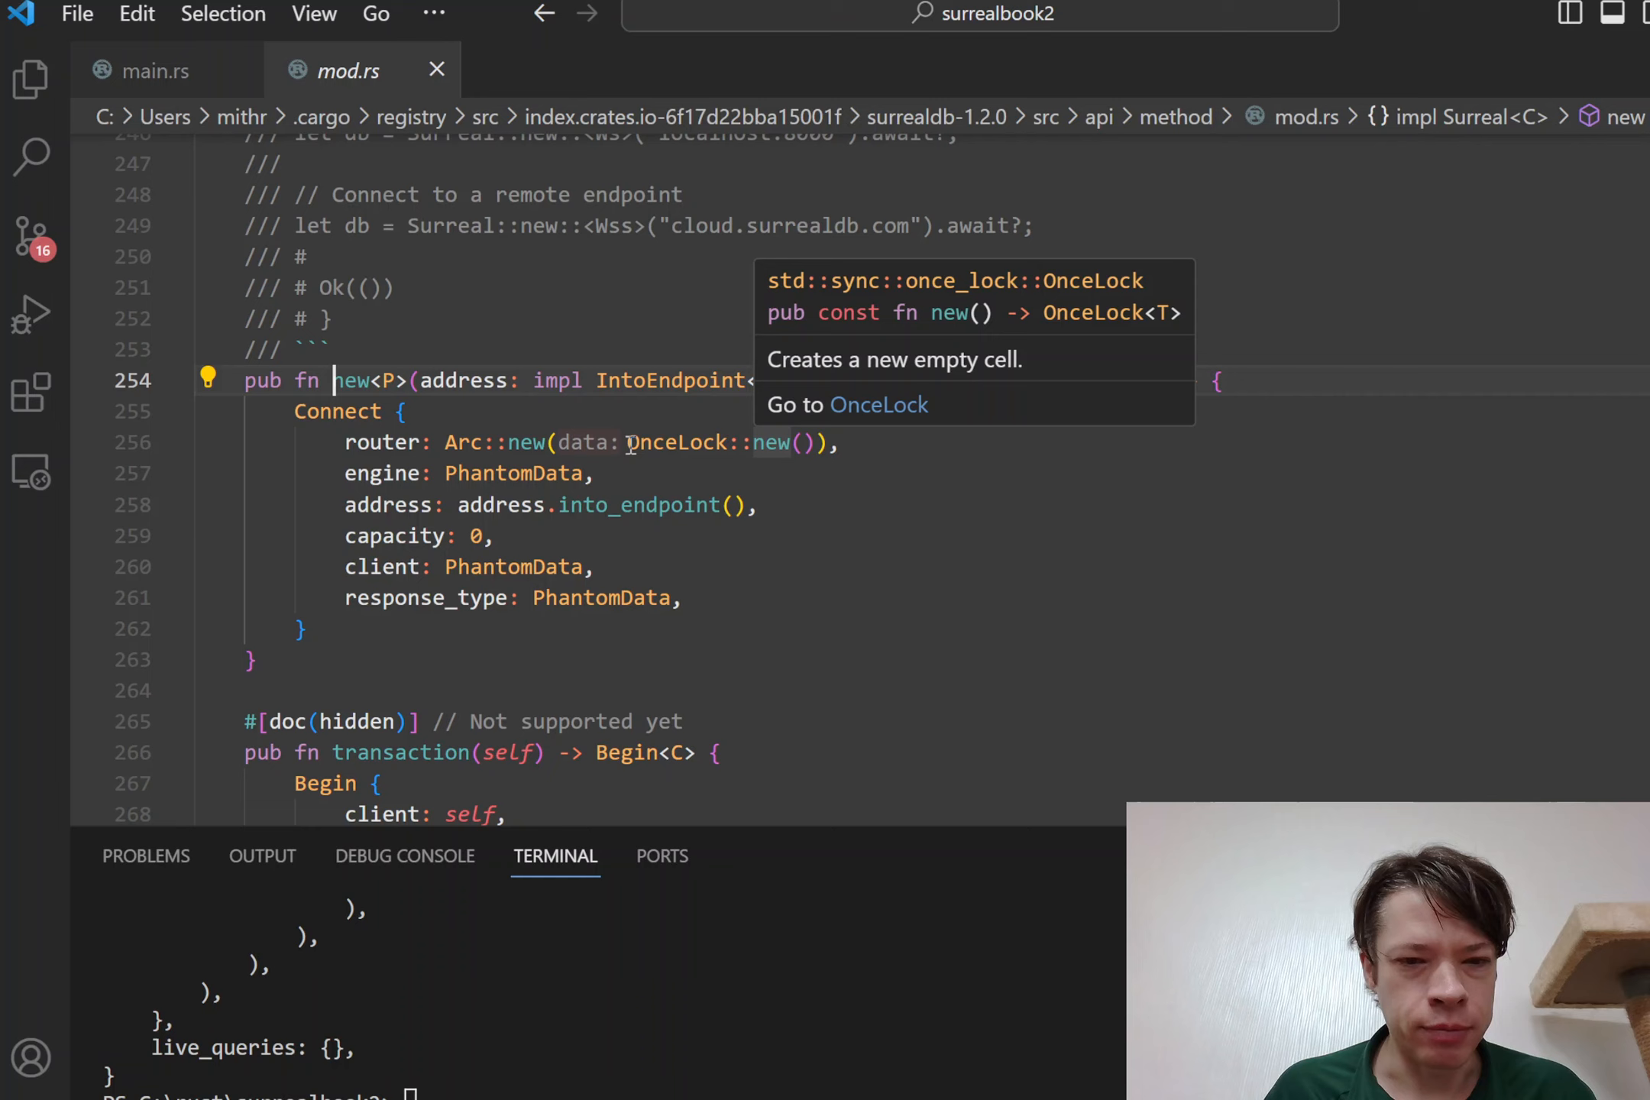
pyautogui.click(975, 415)
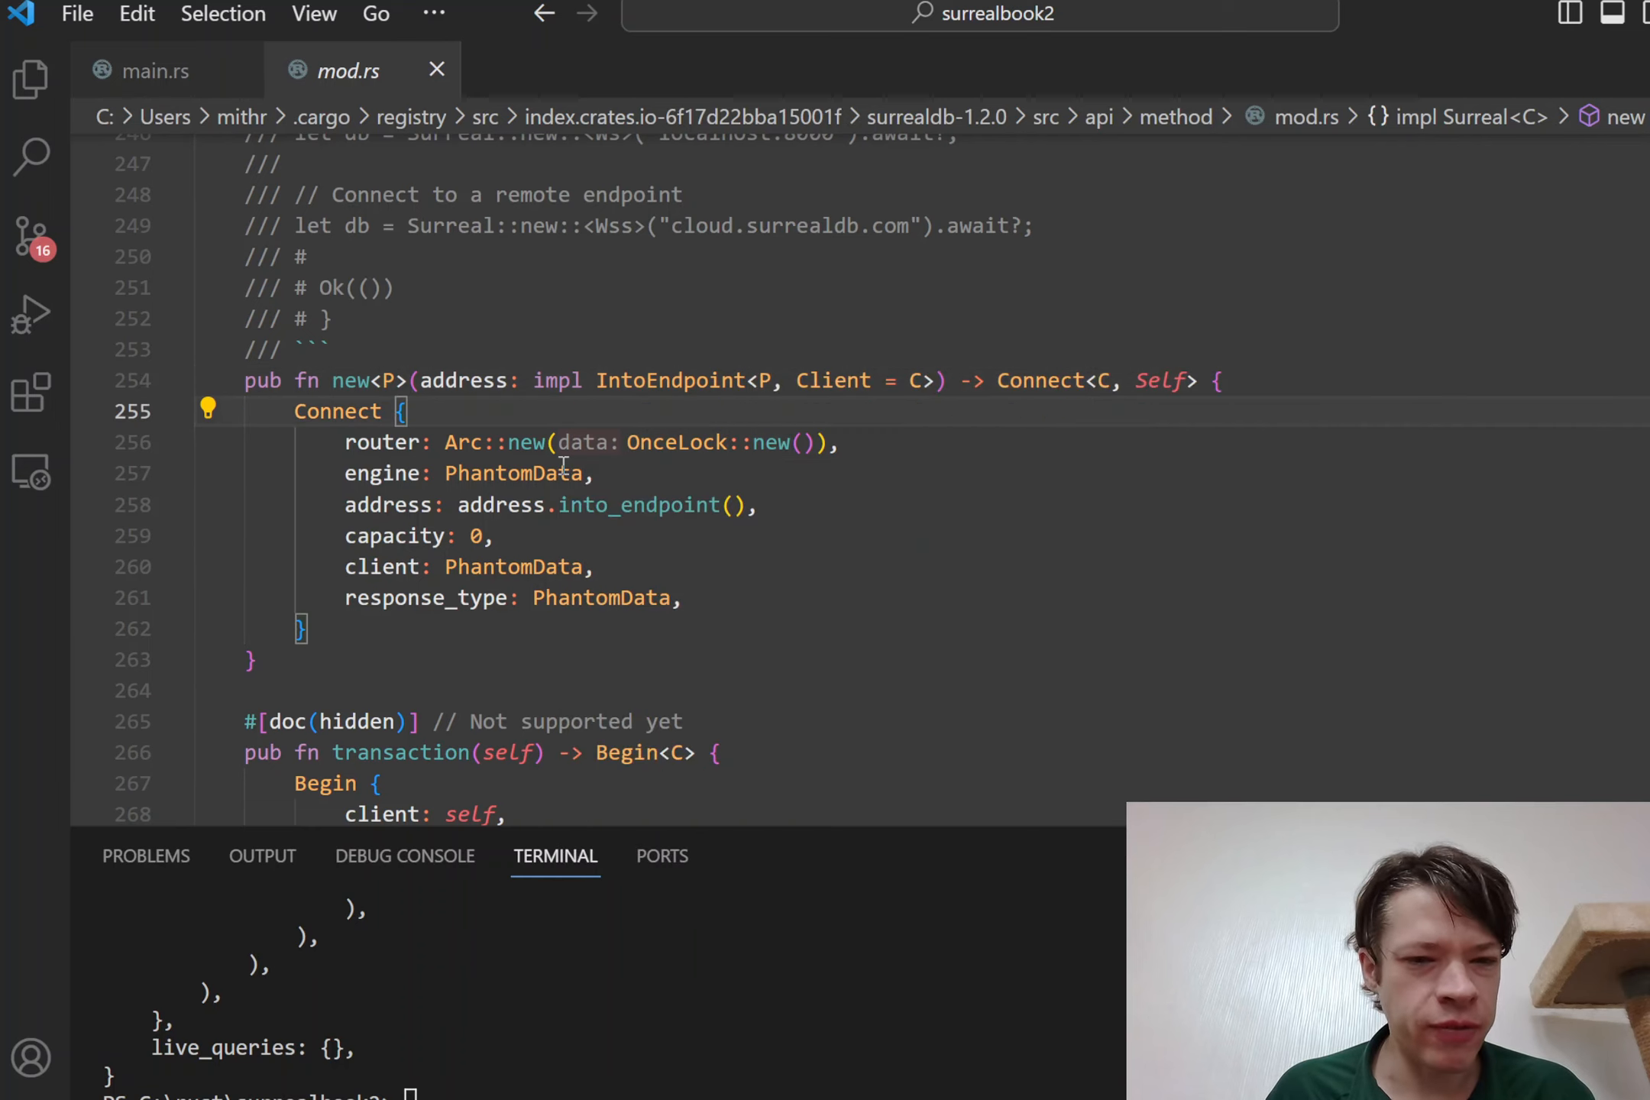
pyautogui.click(480, 536)
pyautogui.click(555, 567)
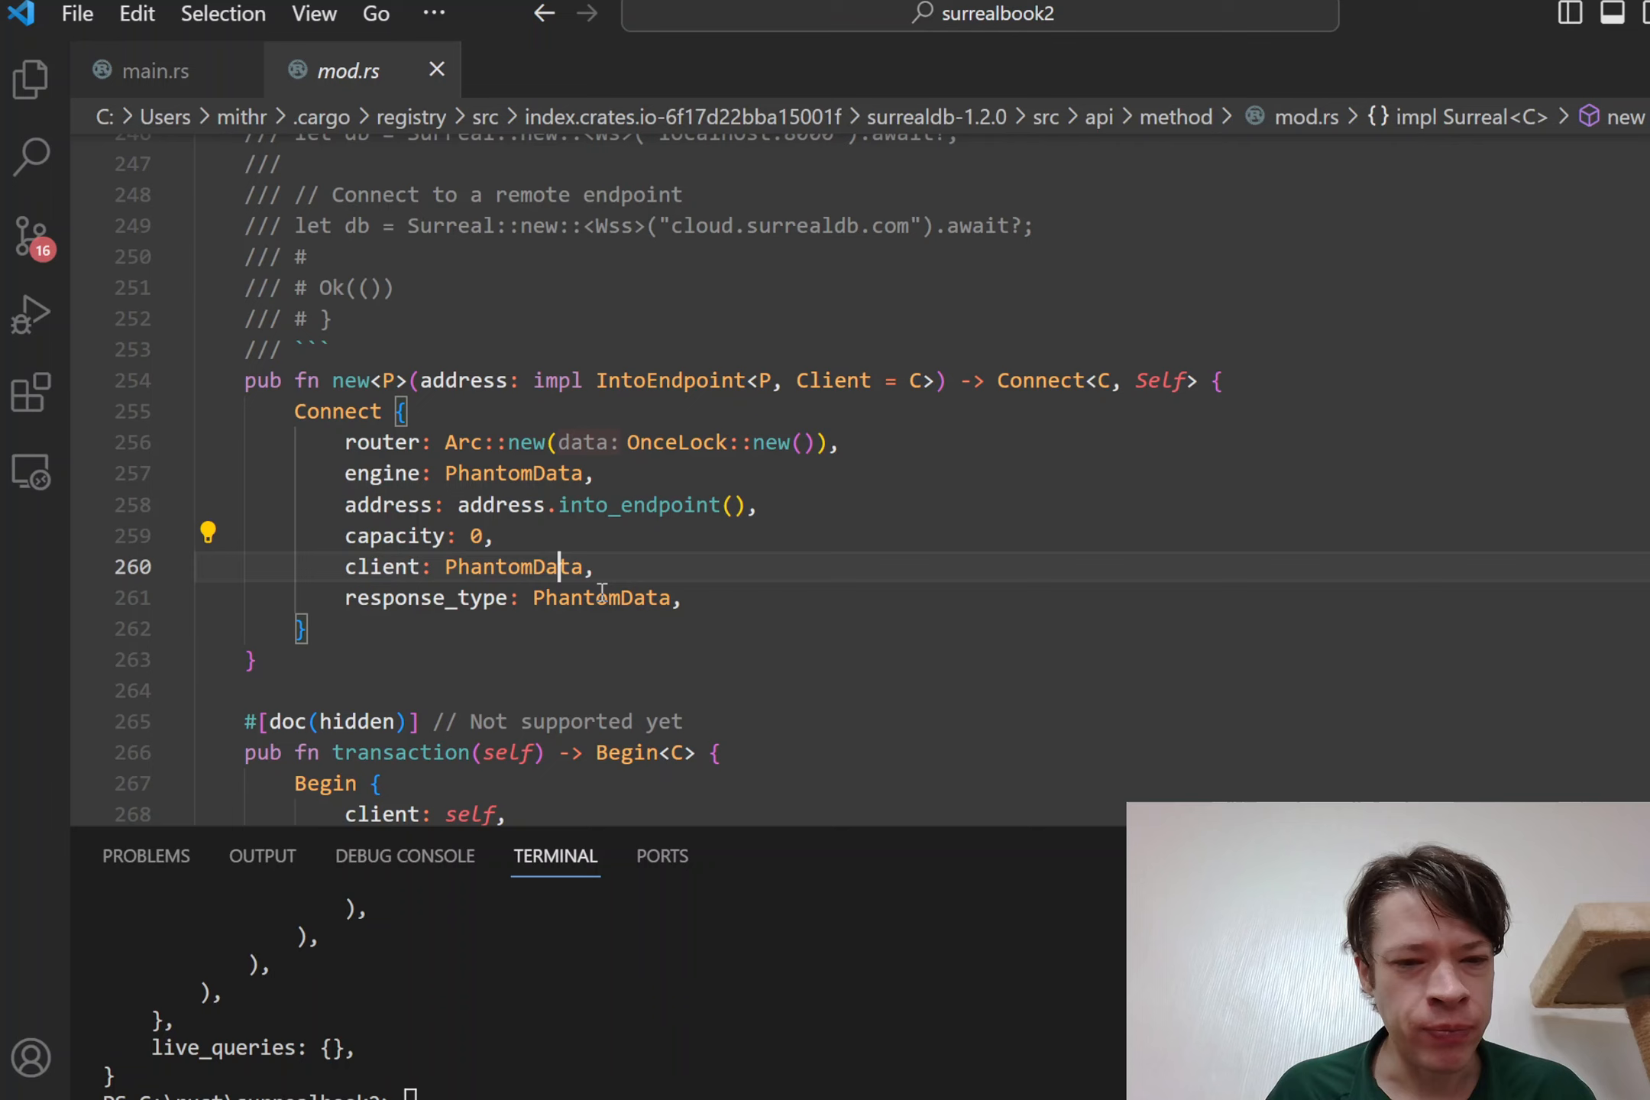
pyautogui.click(606, 597)
pyautogui.click(576, 634)
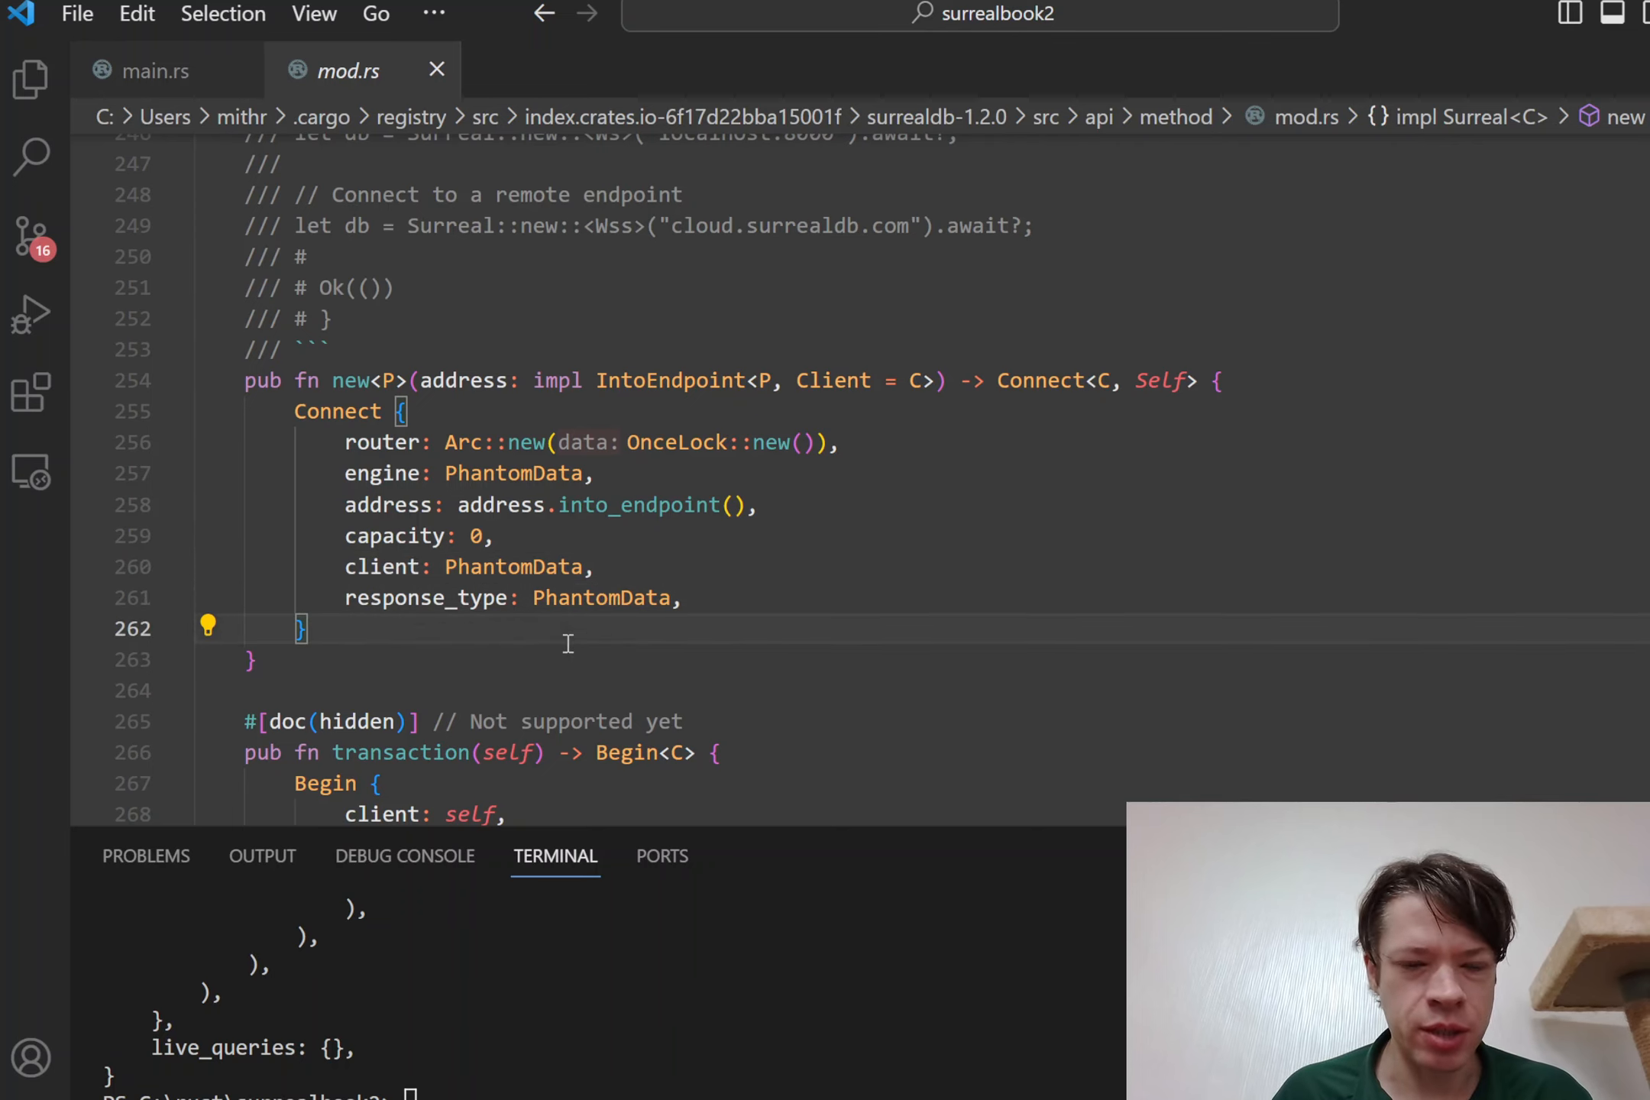
# - Return to the Surreal::new call on line 33, jump to fn new again and highlight the Connect fields
pyautogui.hotkey('alt', 'Left')
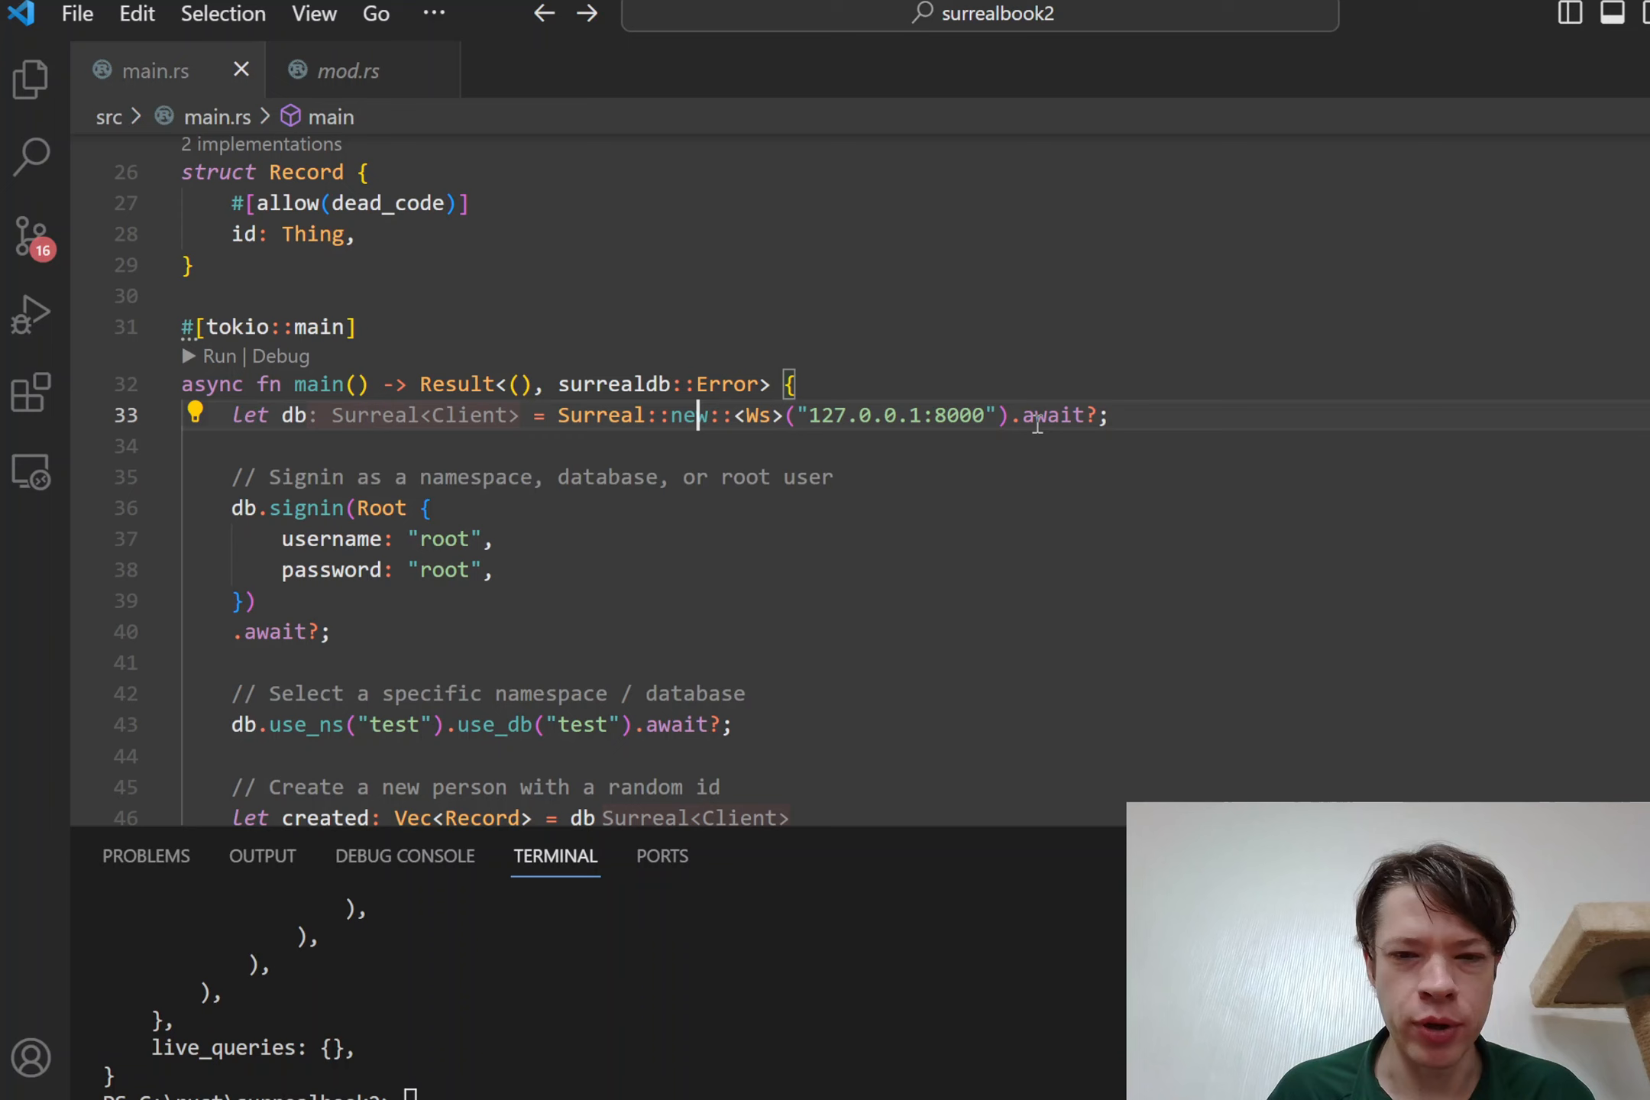
pyautogui.click(1146, 414)
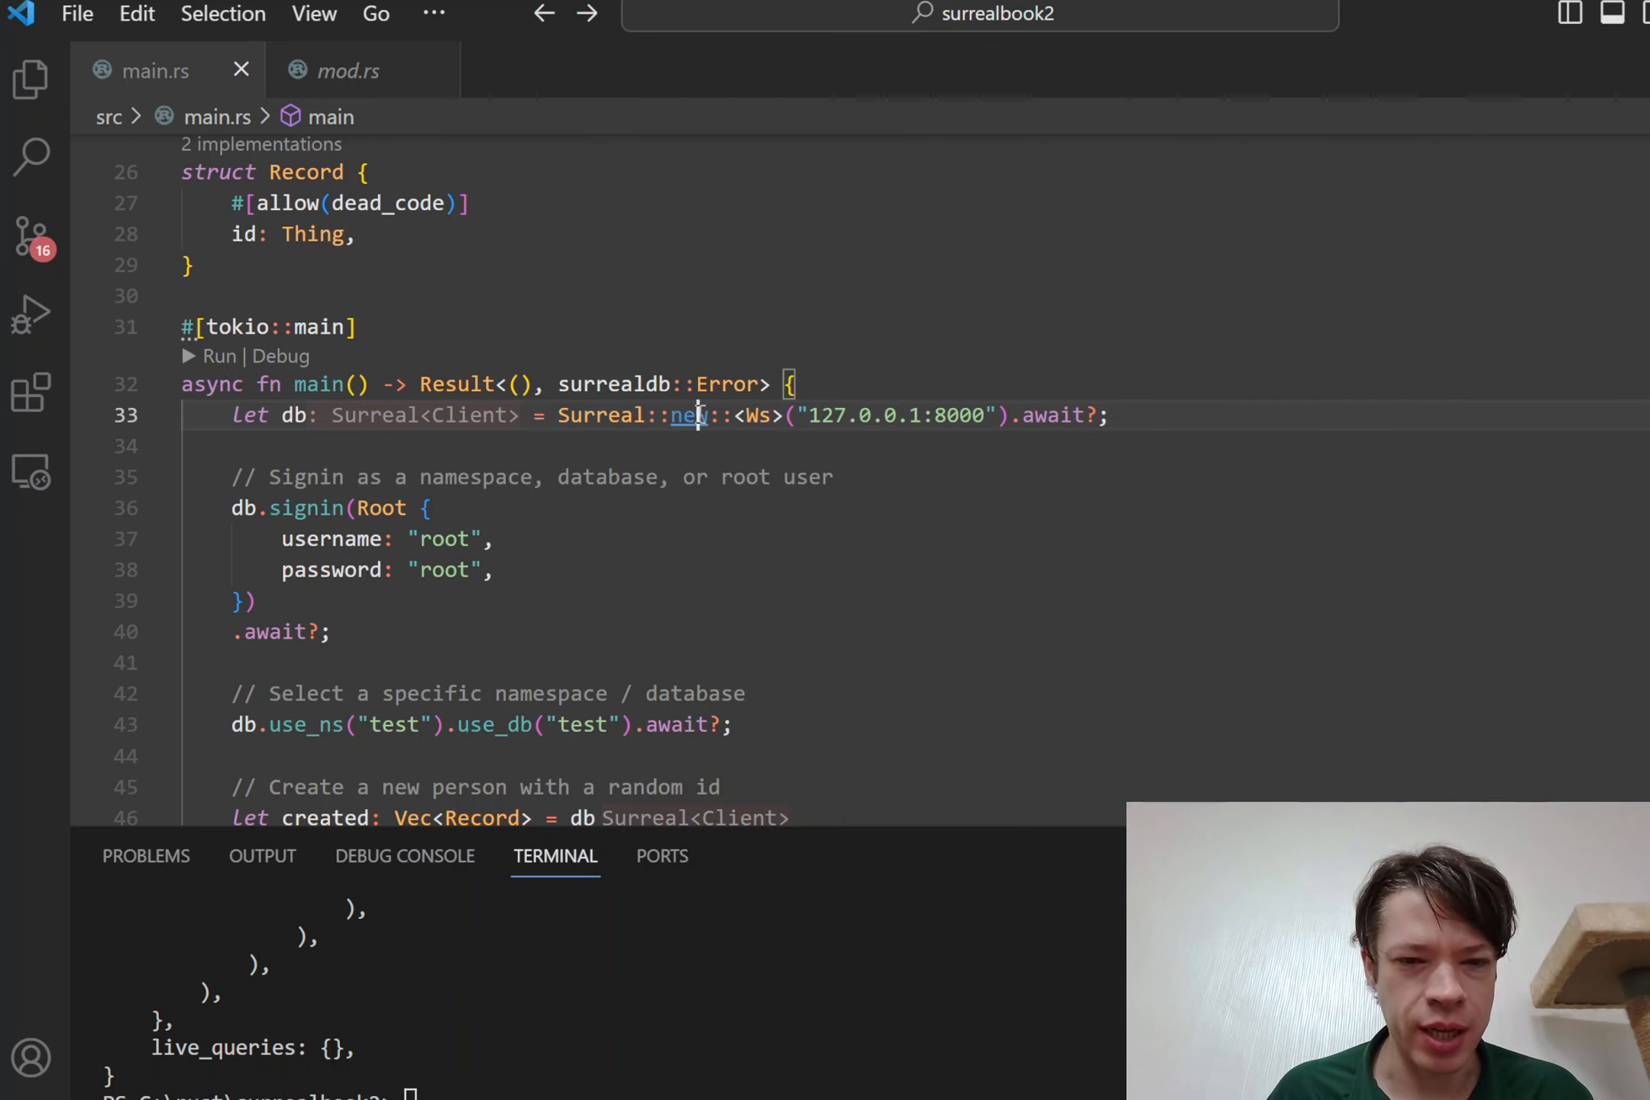
pyautogui.keyDown('ctrl'); pyautogui.click(690, 415); pyautogui.keyUp('ctrl')
pyautogui.scroll(-3, 773, 404)
pyautogui.scroll(3, 773, 404)
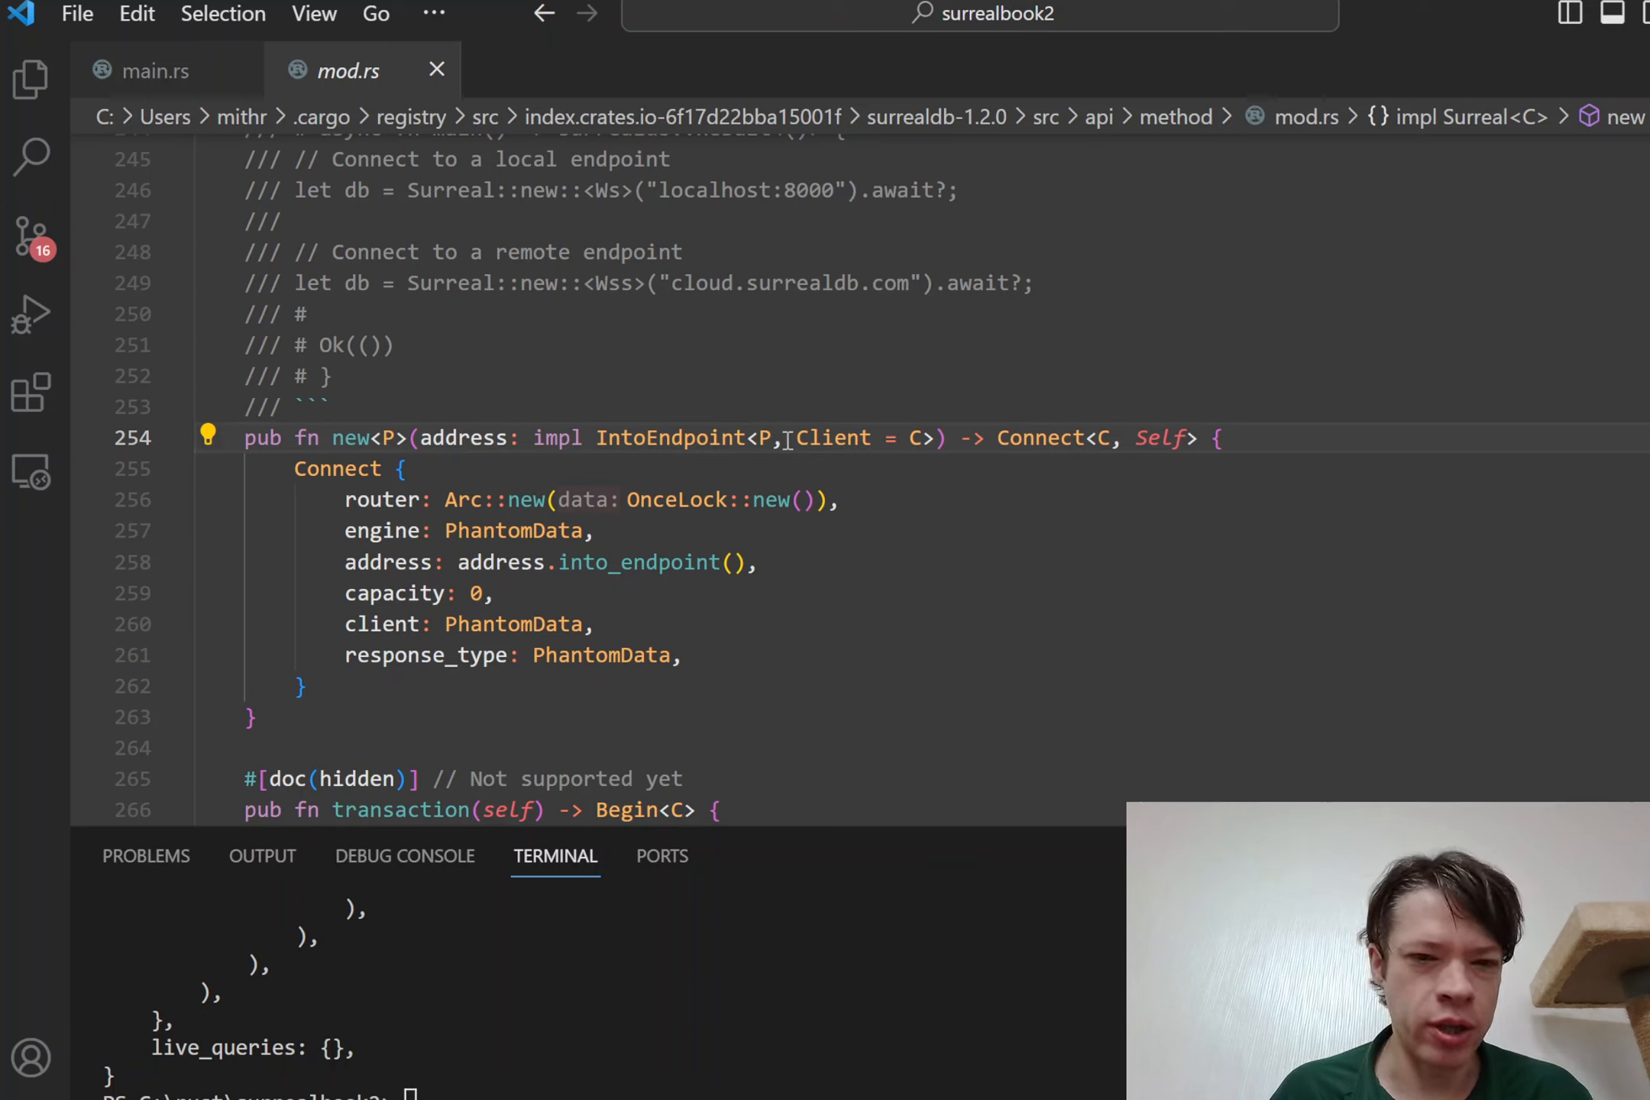
pyautogui.moveTo(387, 685); pyautogui.dragTo(295, 500)
pyautogui.click(862, 565)
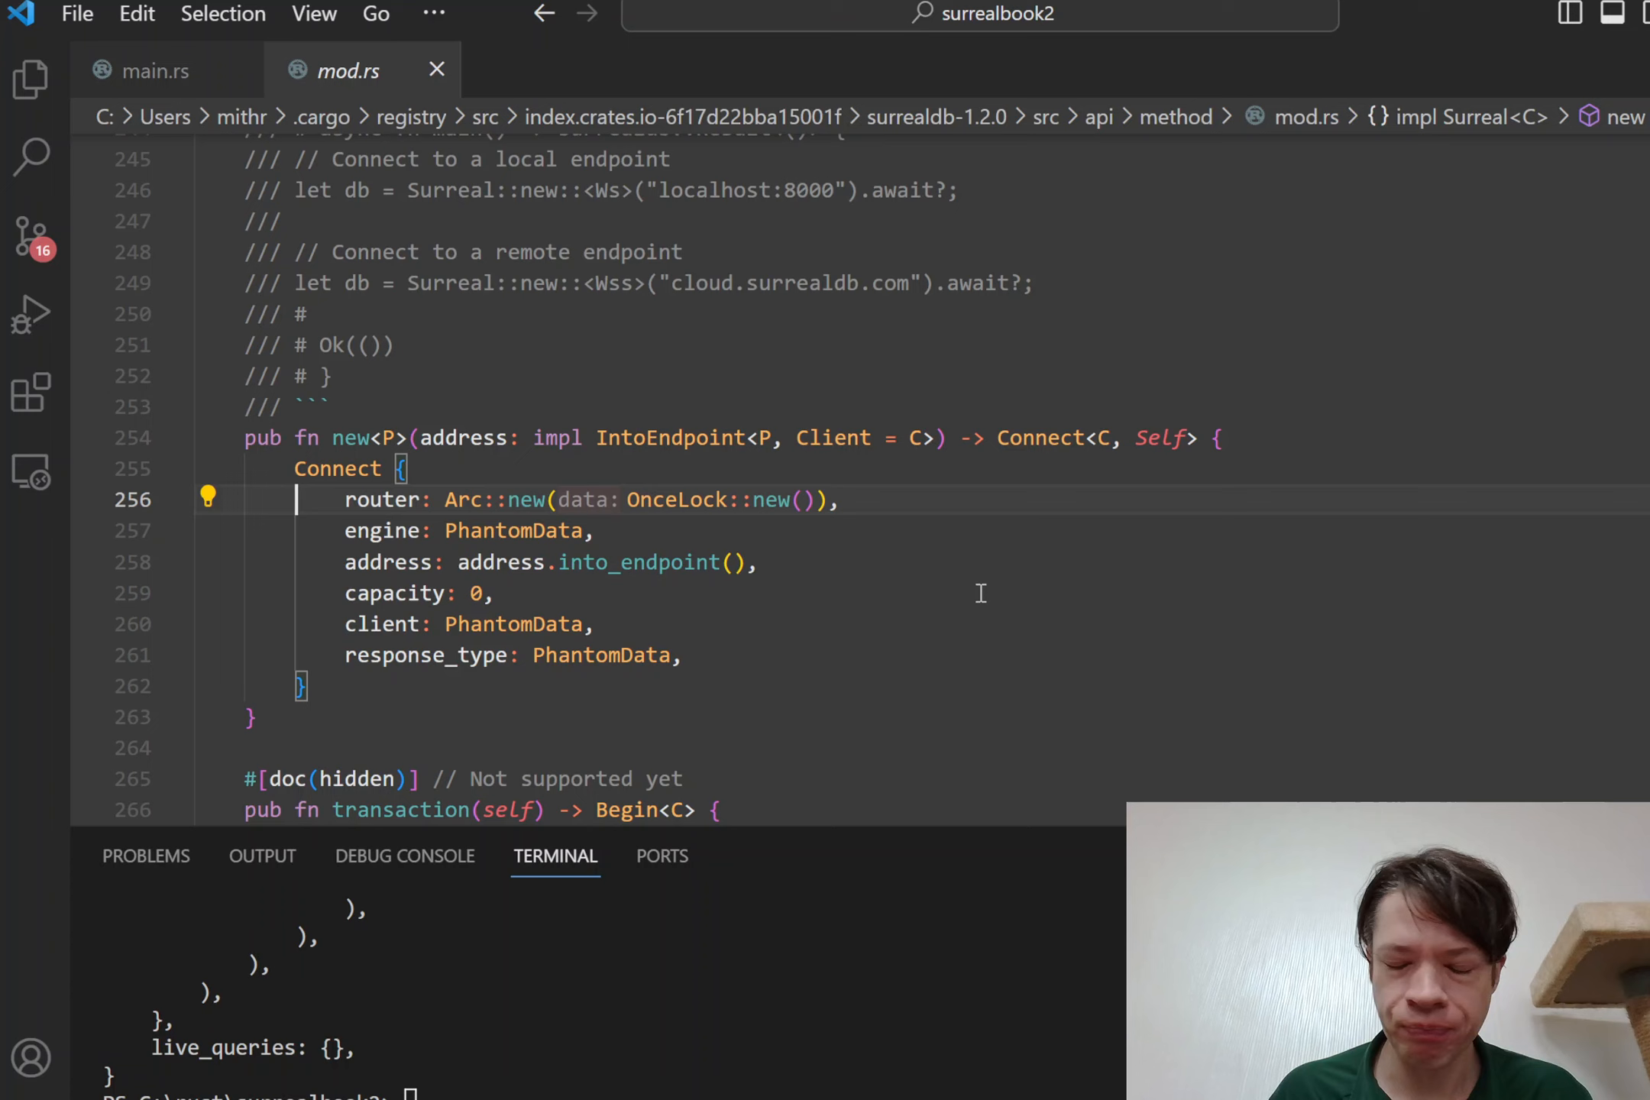
pyautogui.scroll(-3, 1028, 441)
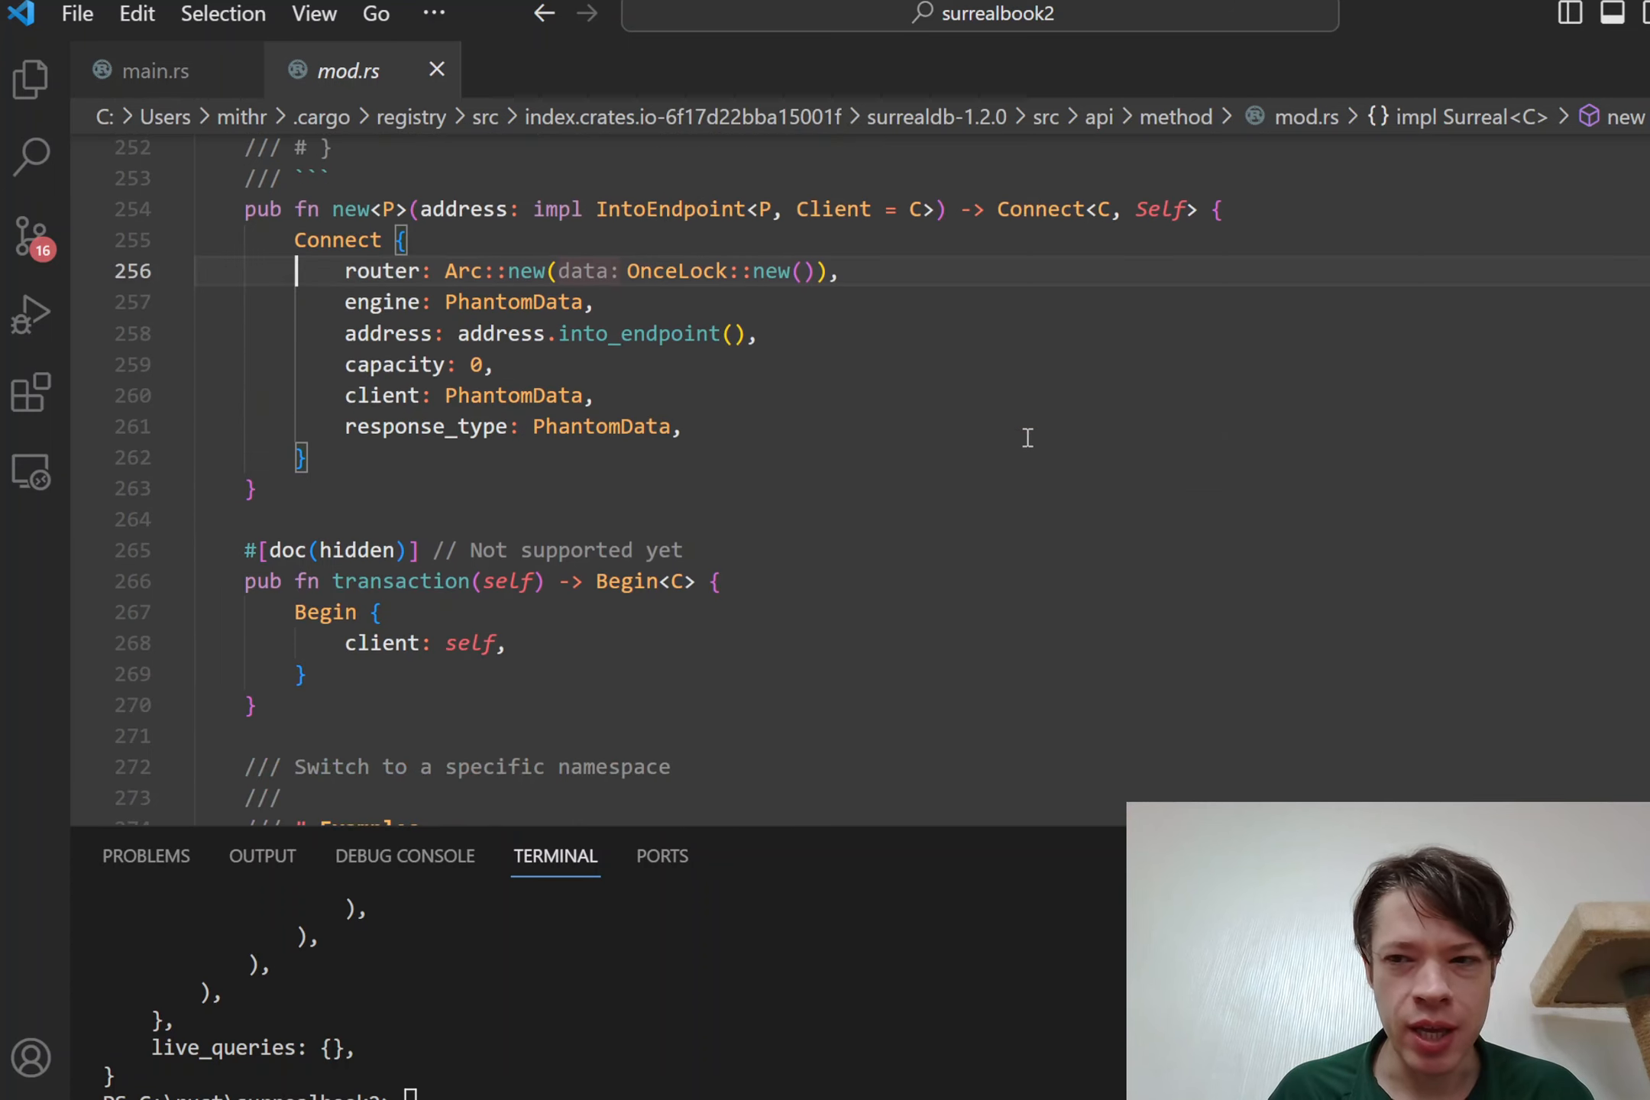
pyautogui.scroll(-2, 1028, 441)
pyautogui.scroll(3, 1019, 374)
pyautogui.scroll(3, 966, 370)
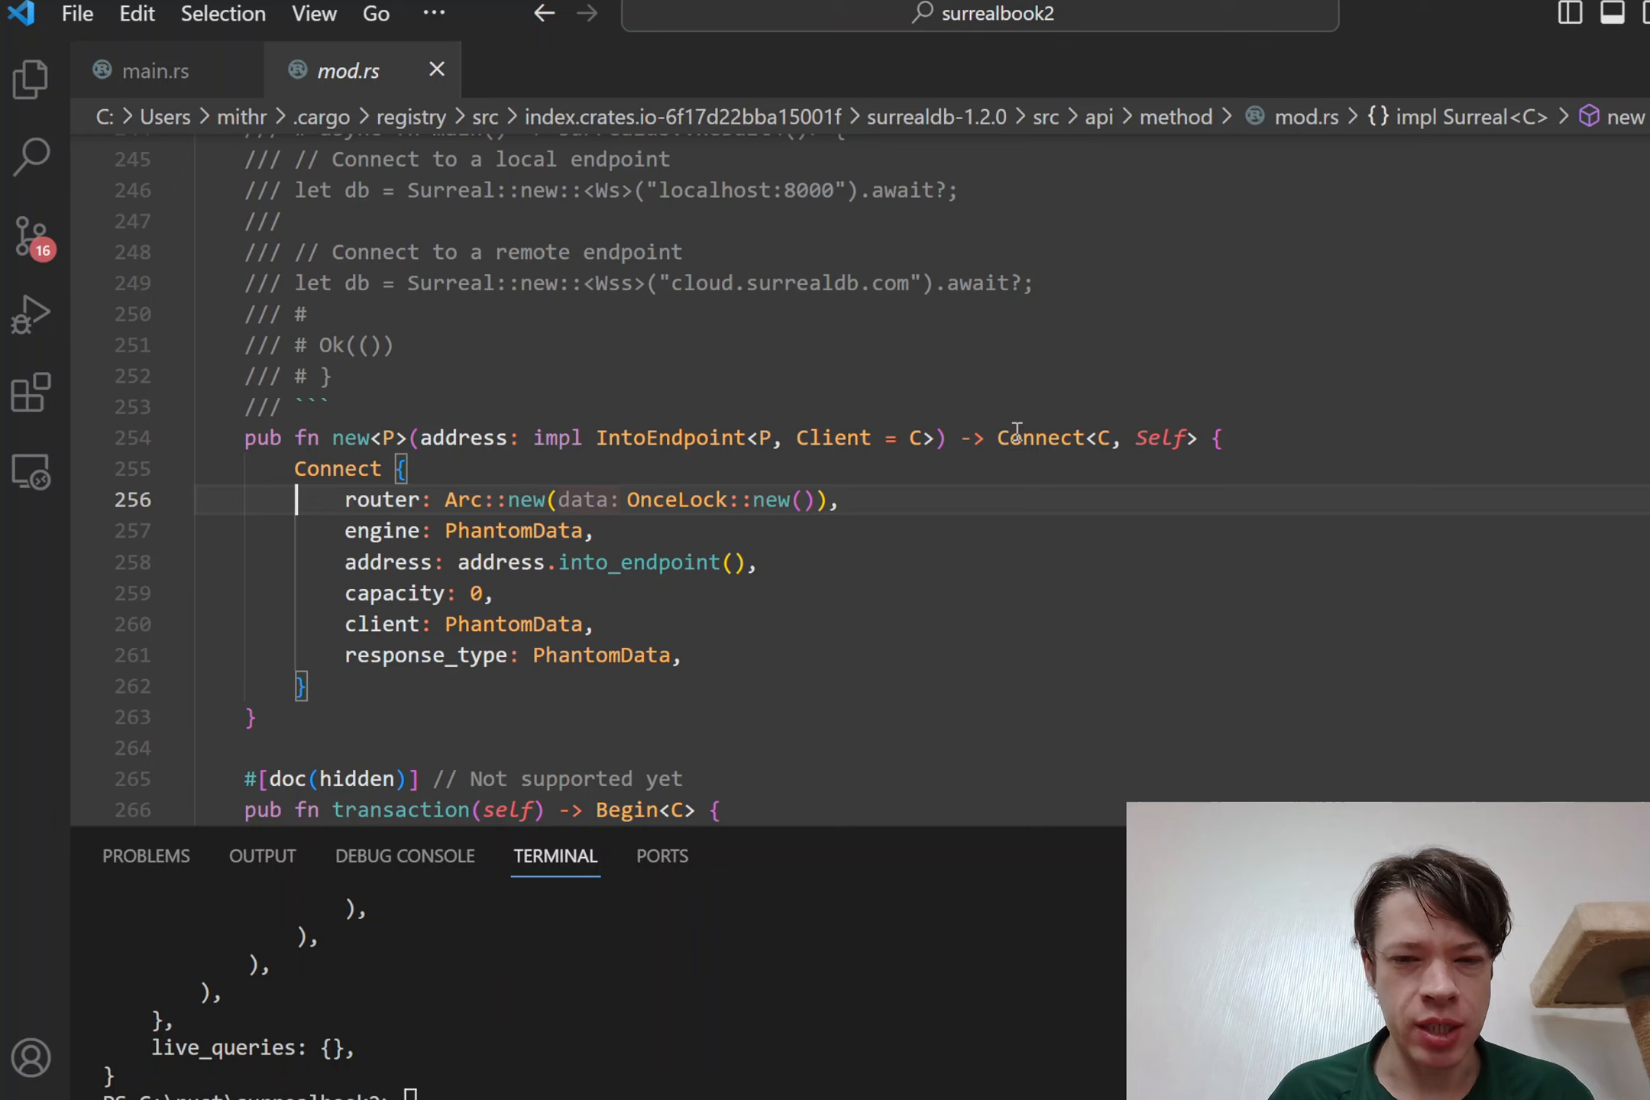
# - Search mod.rs for Connect and jump to the Connect struct definition in the api mod.rs
pyautogui.click(981, 345)
pyautogui.hotkey('ctrl', 'f')
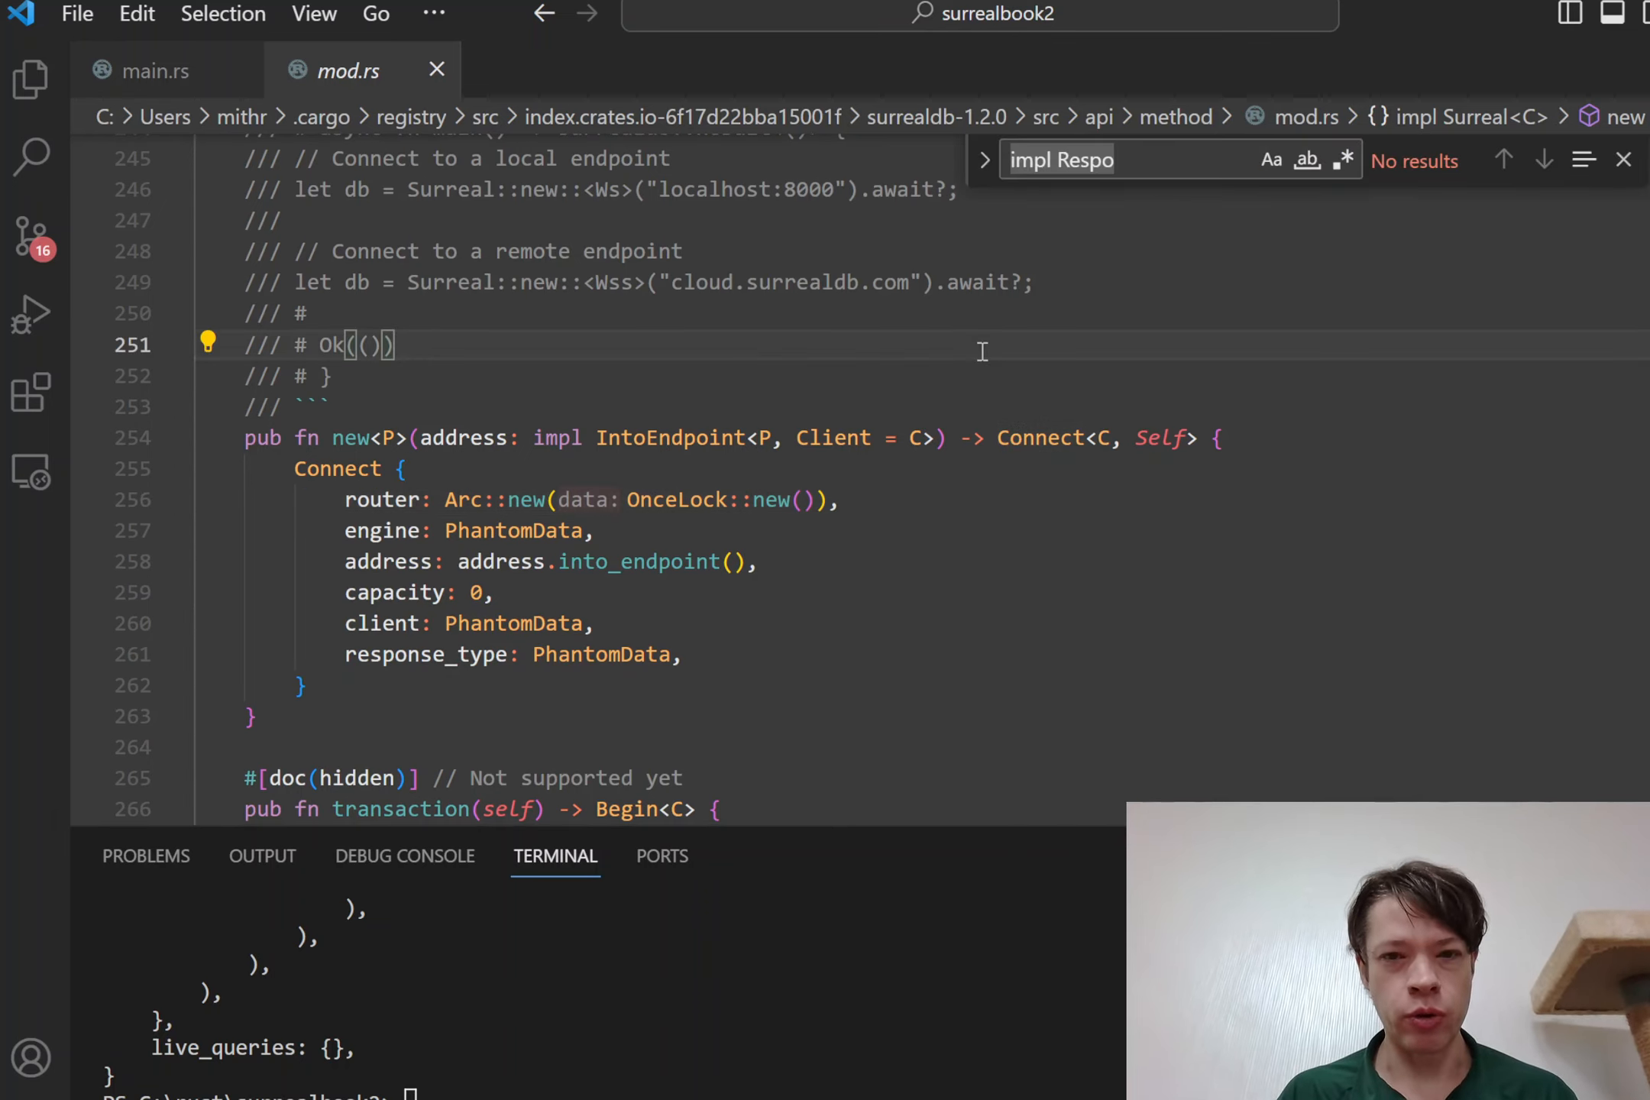
pyautogui.press('BackSpace')
pyautogui.write('into')
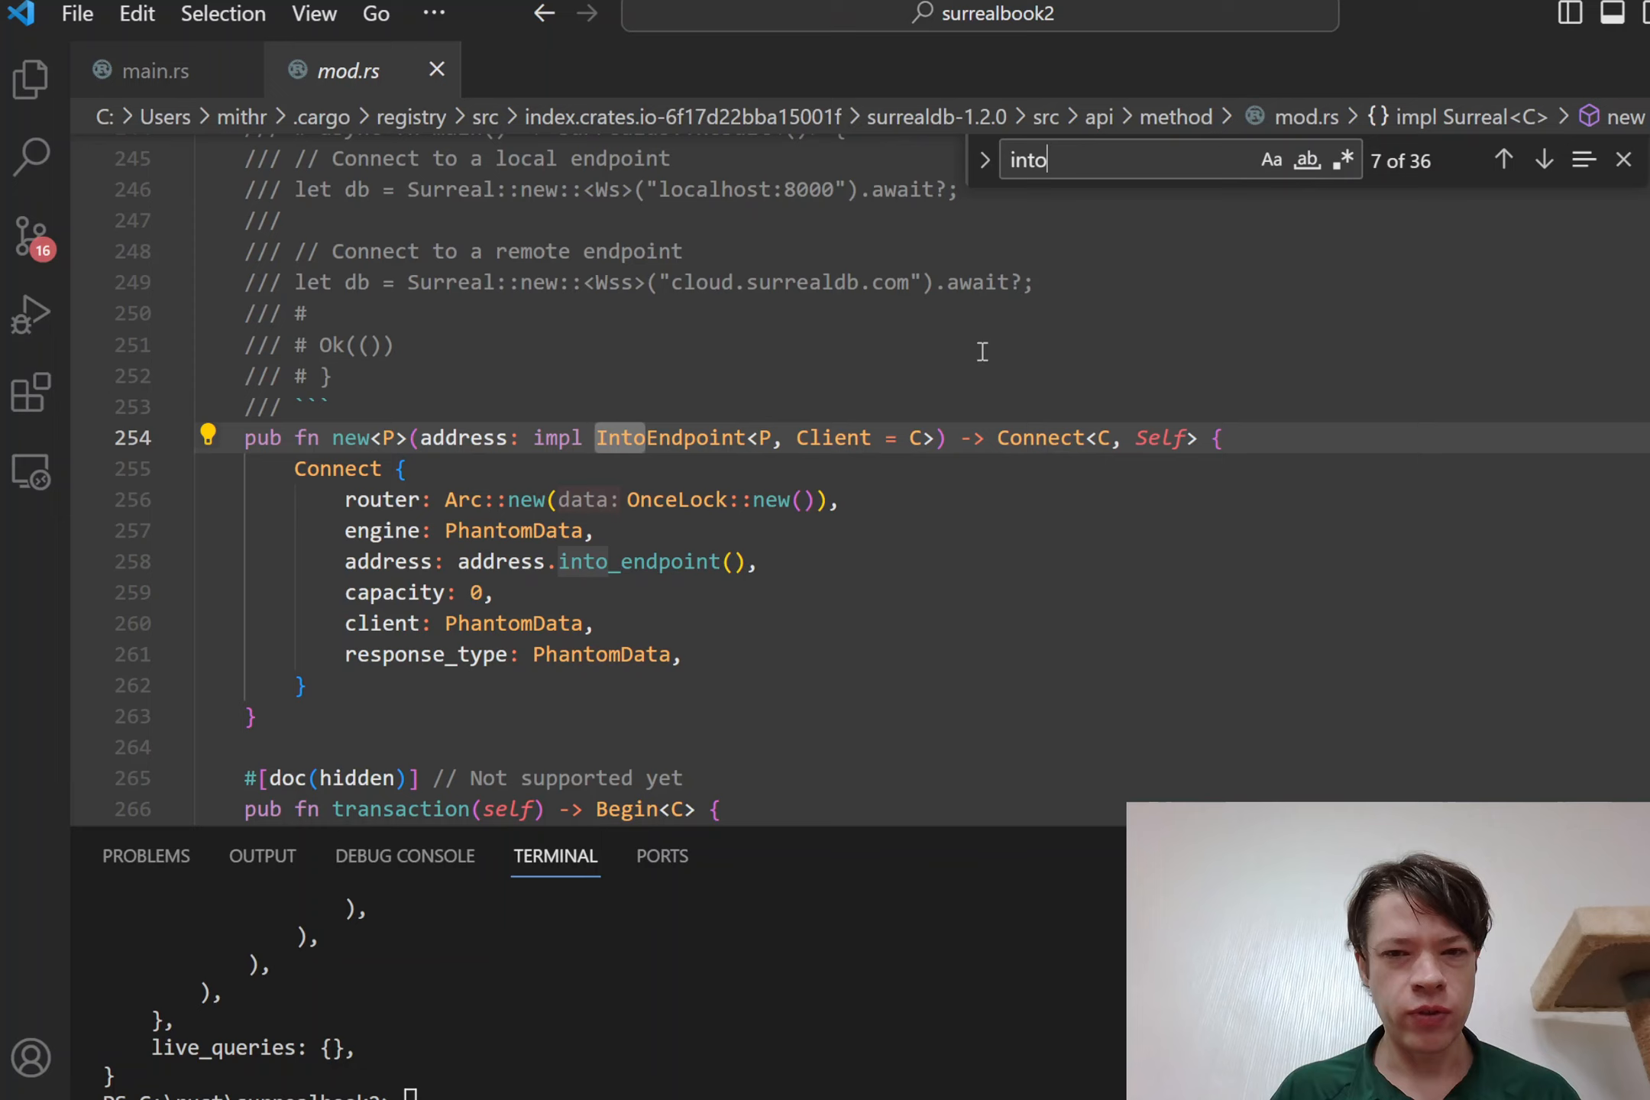
pyautogui.write('future')
pyautogui.hotkey('ctrl', 'a')
pyautogui.write('IntoF')
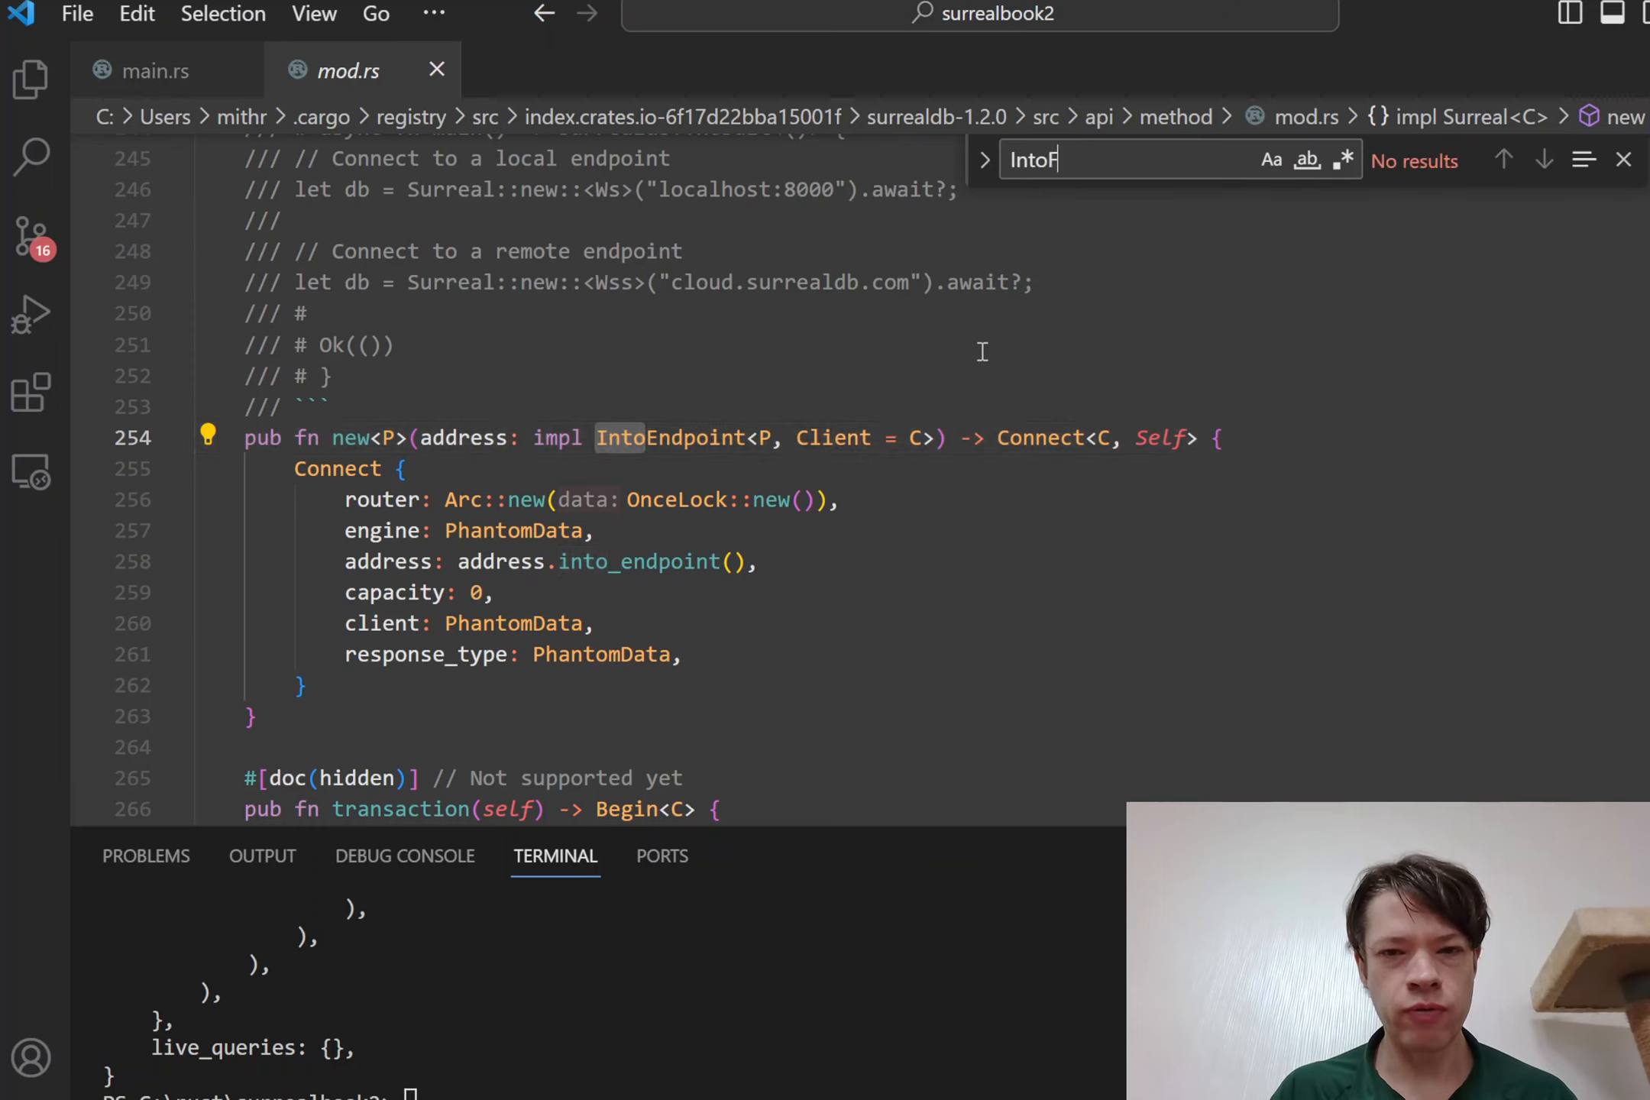
pyautogui.write('uture')
pyautogui.hotkey('ctrl', 'a')
pyautogui.write('IntoF')
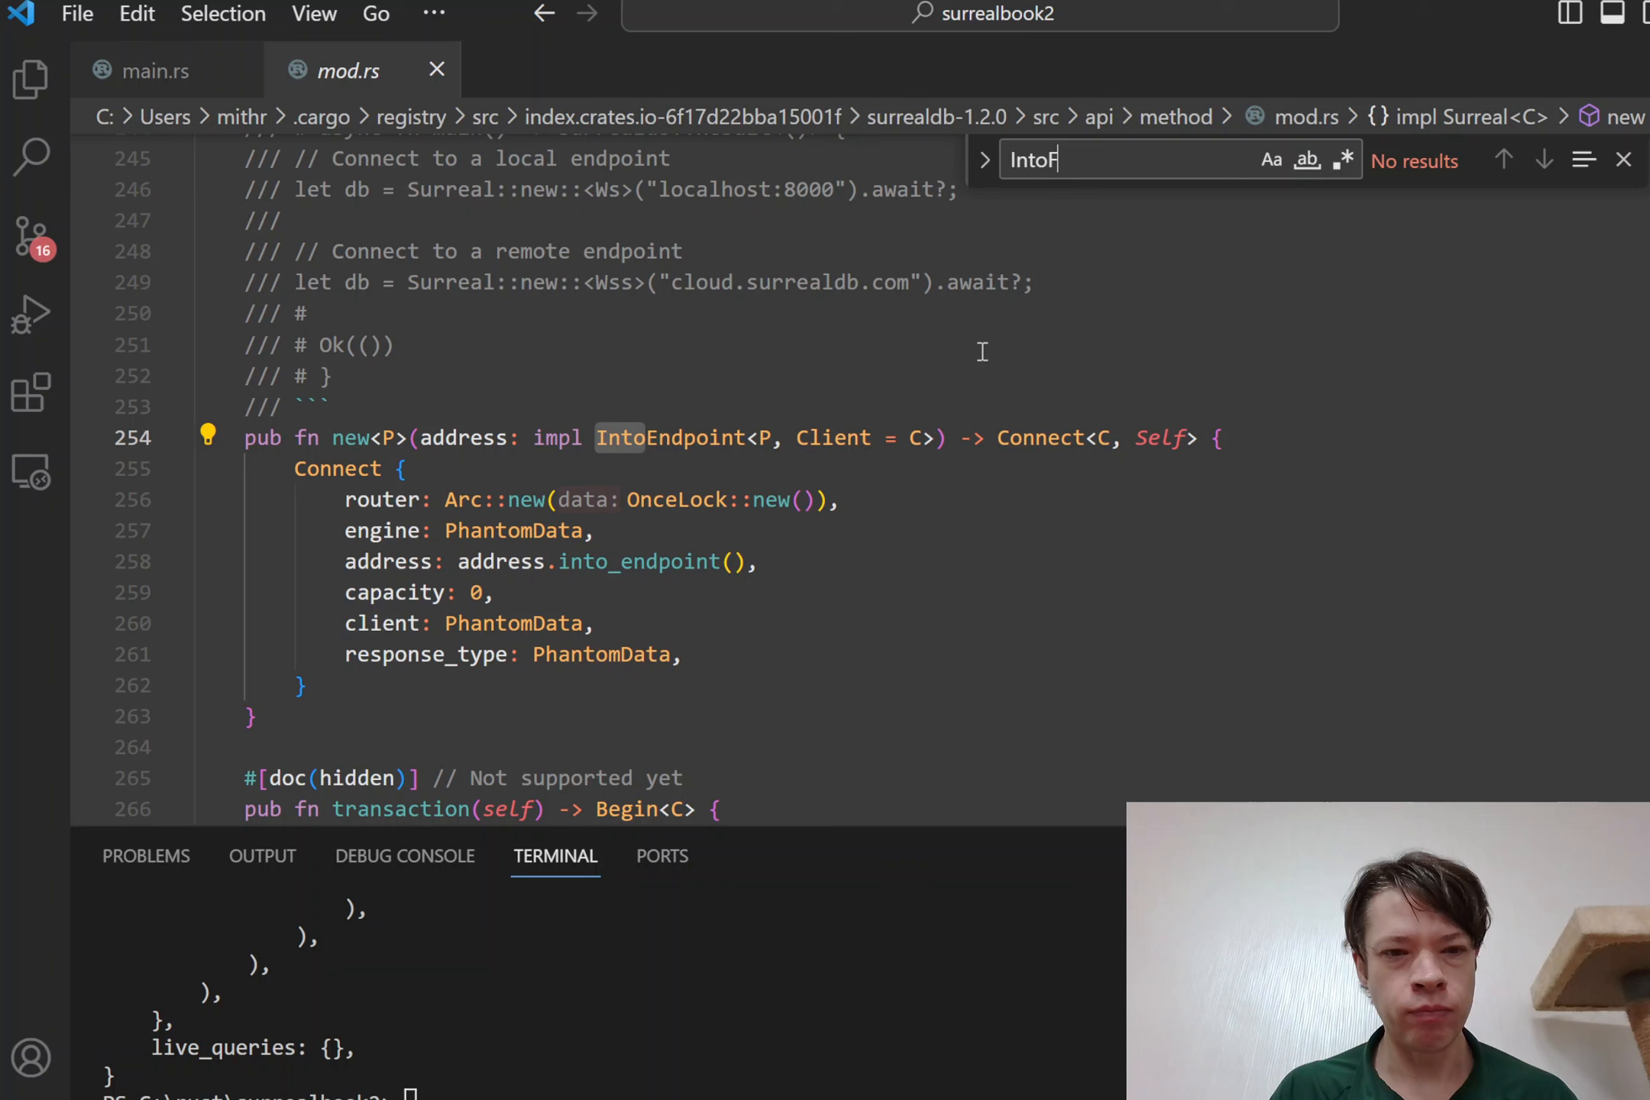
pyautogui.write('u')
pyautogui.press('F12')
pyautogui.click(1058, 425)
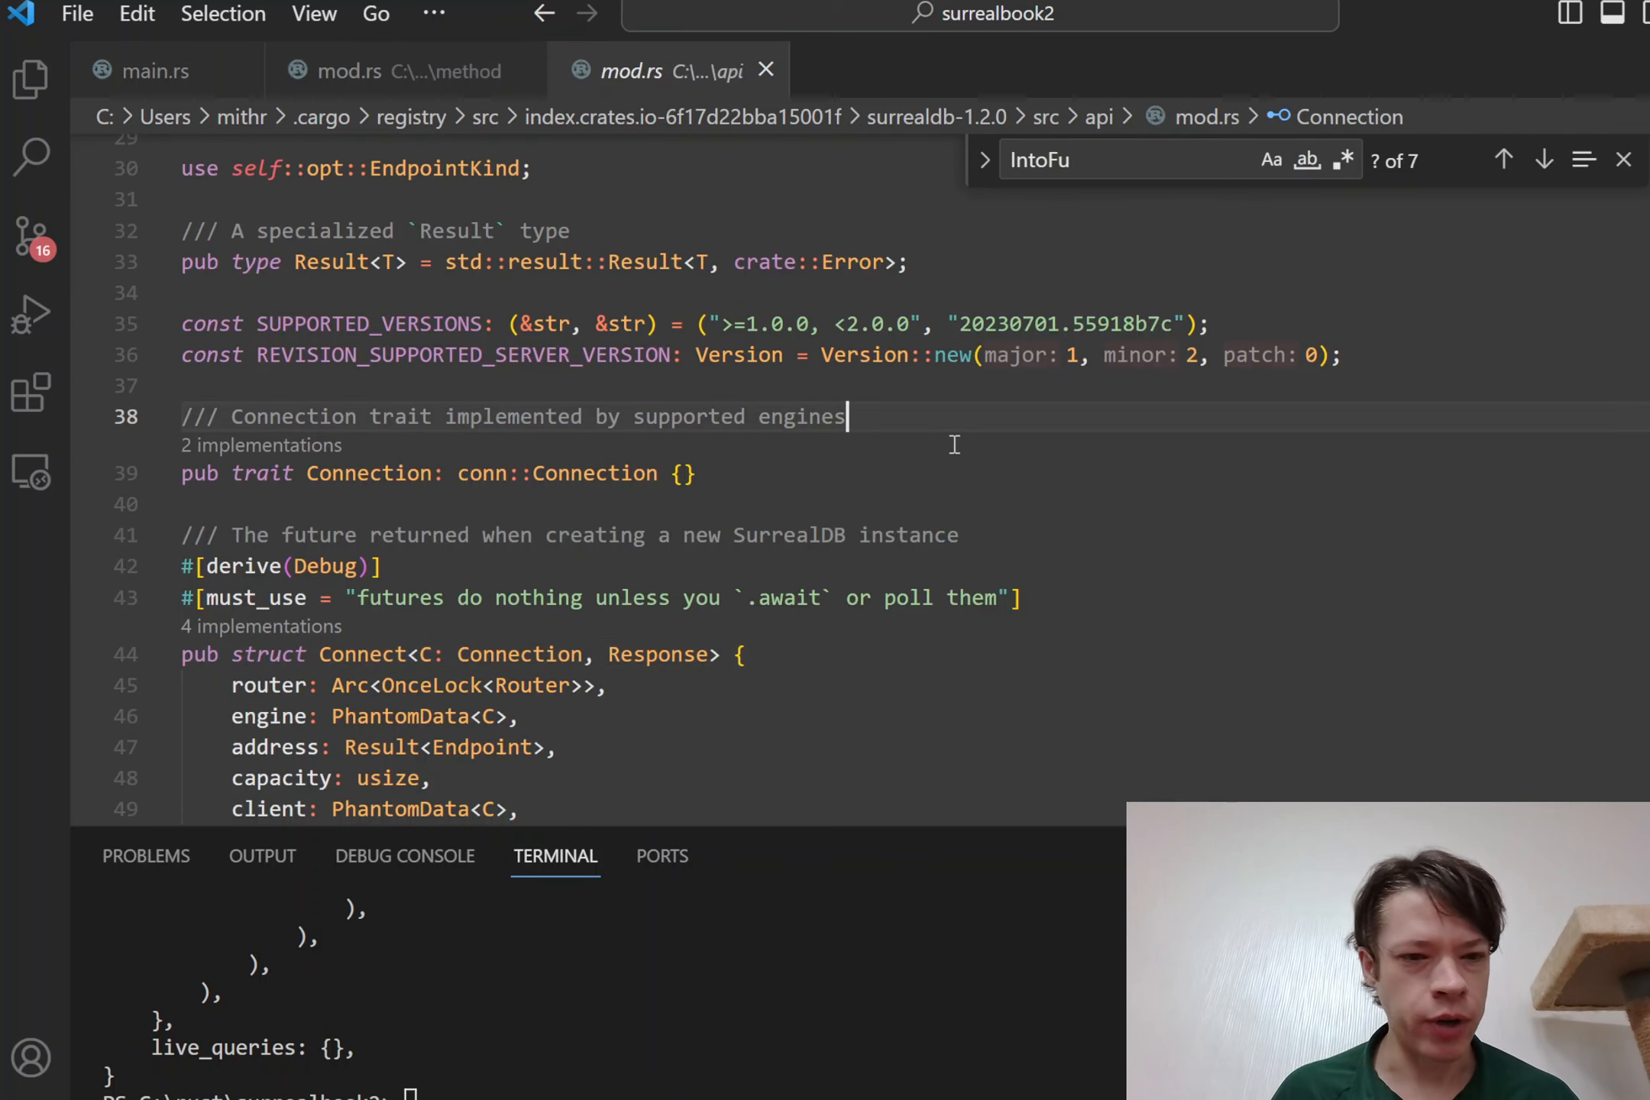
# - Find the IntoFuture implementation for Connect in api mod.rs, read it, then navigate back to main.rs
pyautogui.hotkey('ctrl', 'f')
pyautogui.write('IntoF')
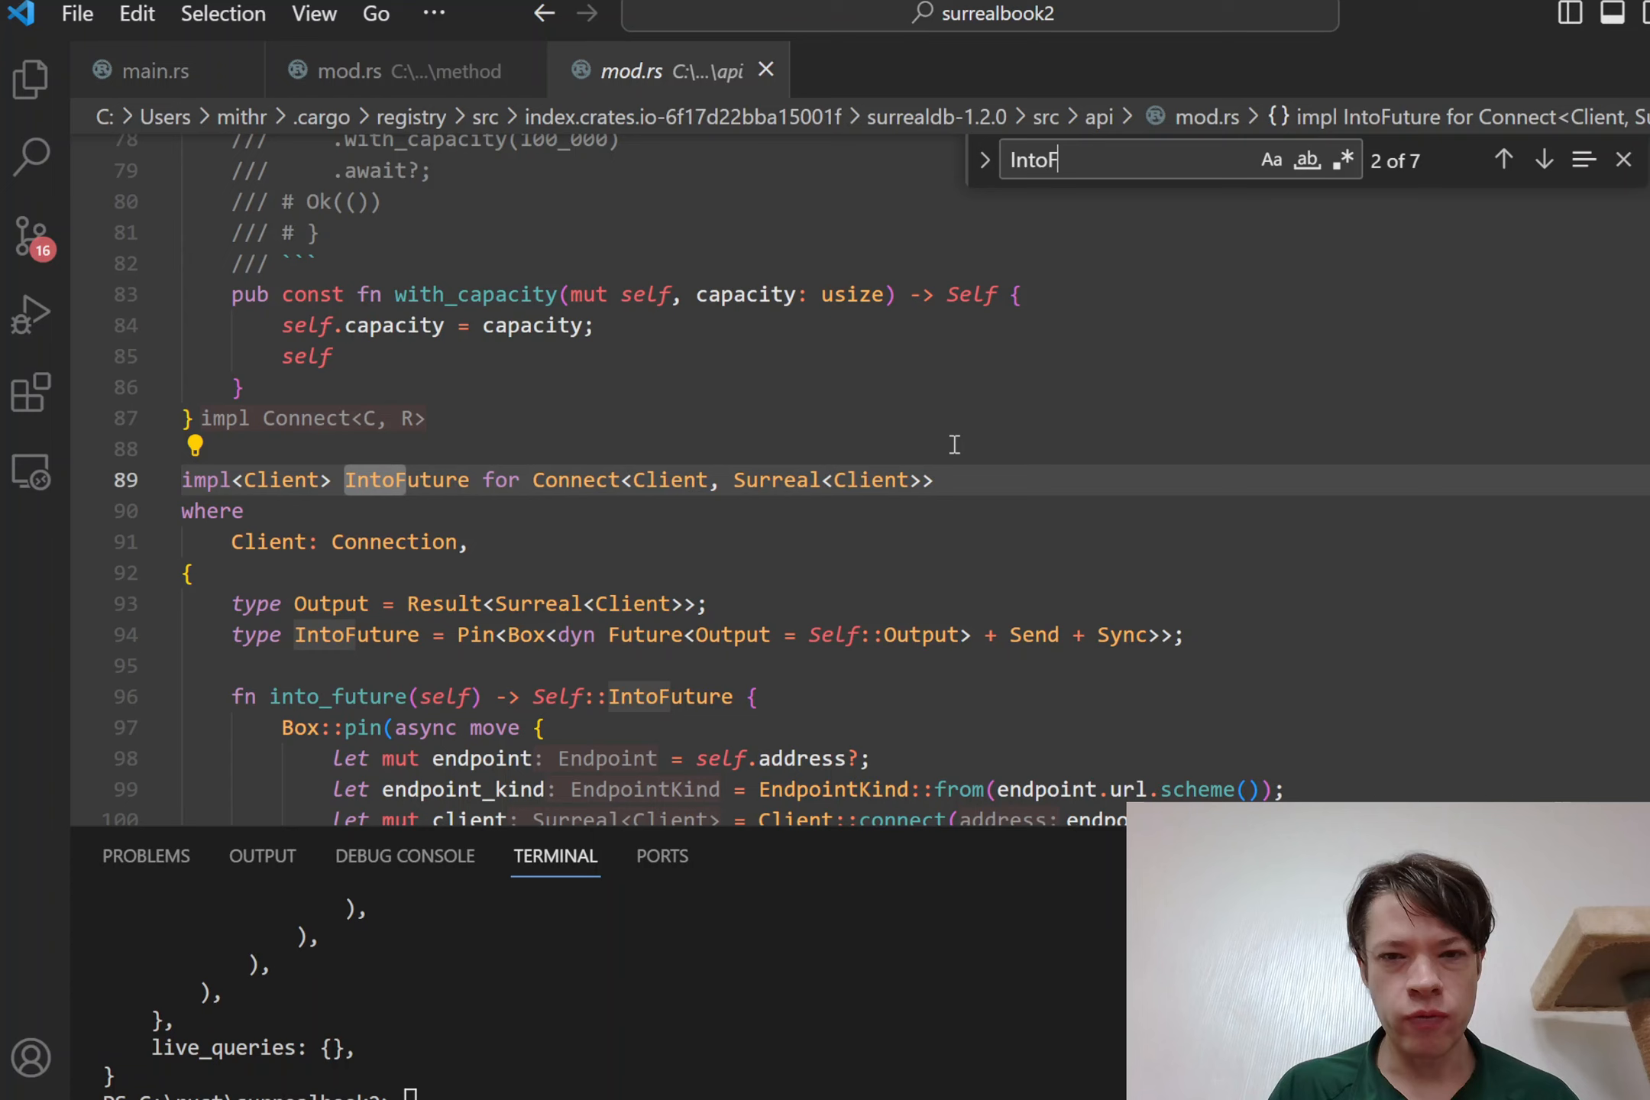
pyautogui.write('uture for Con')
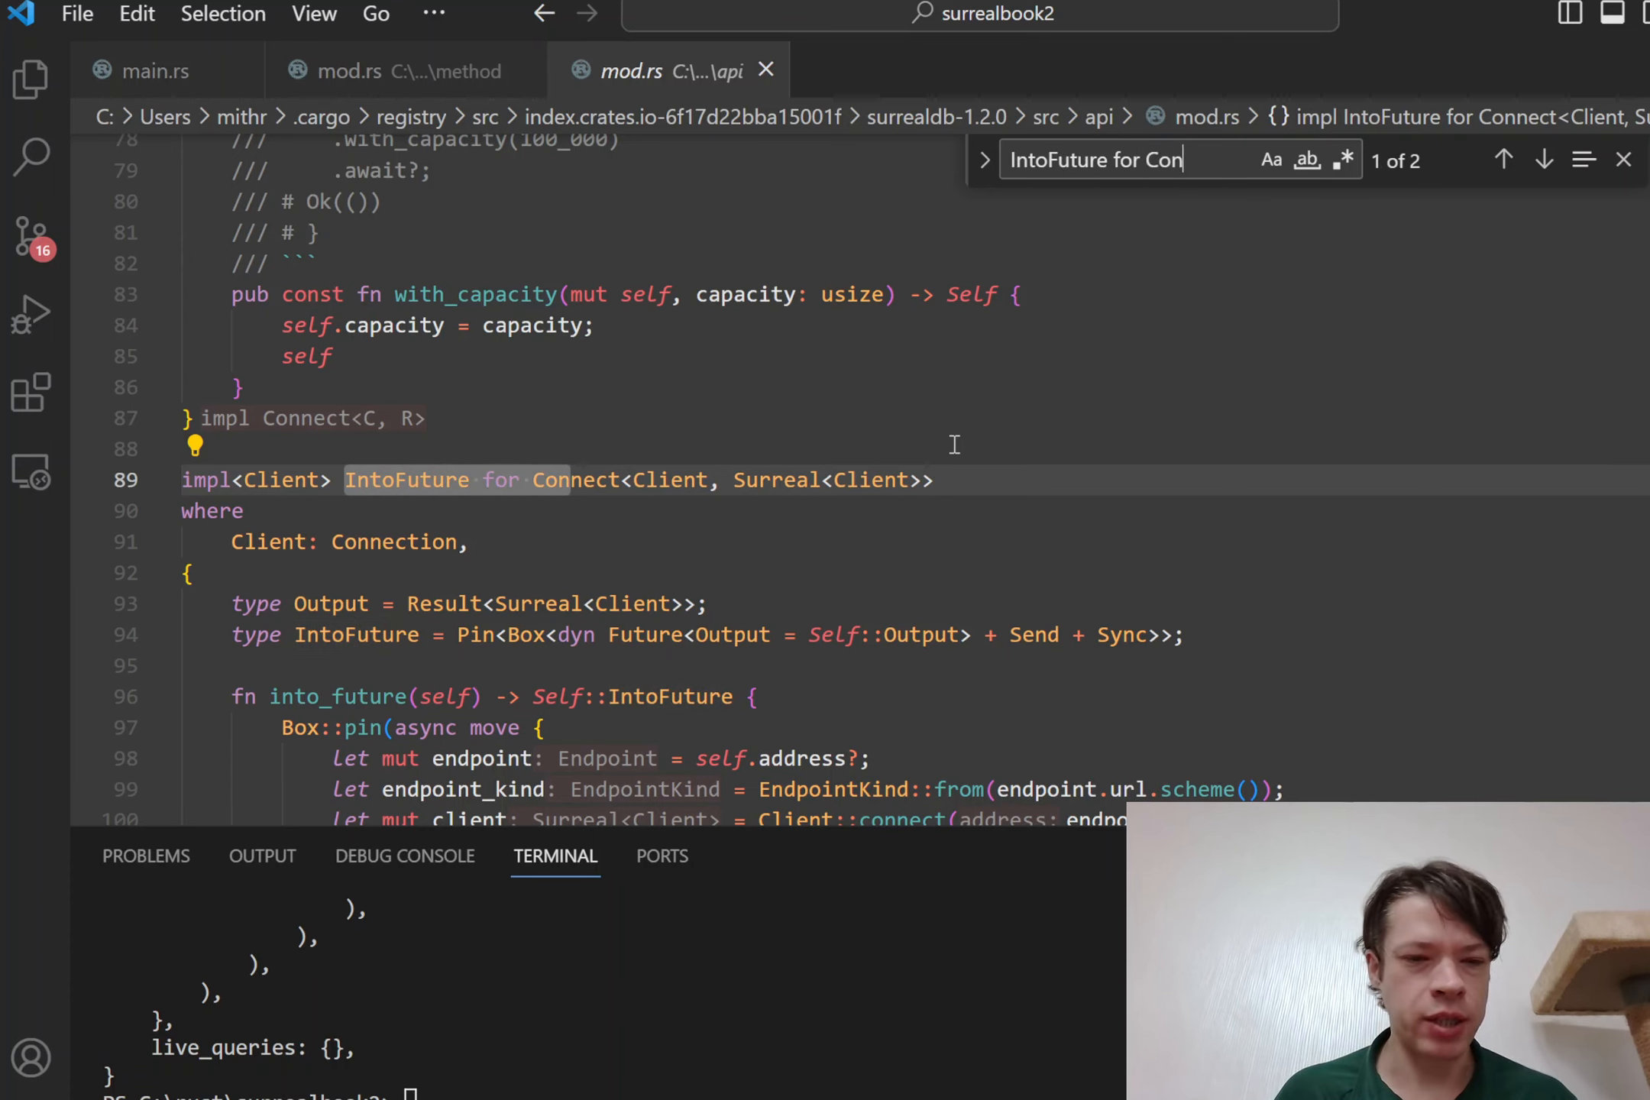
pyautogui.scroll(-3, 775, 496)
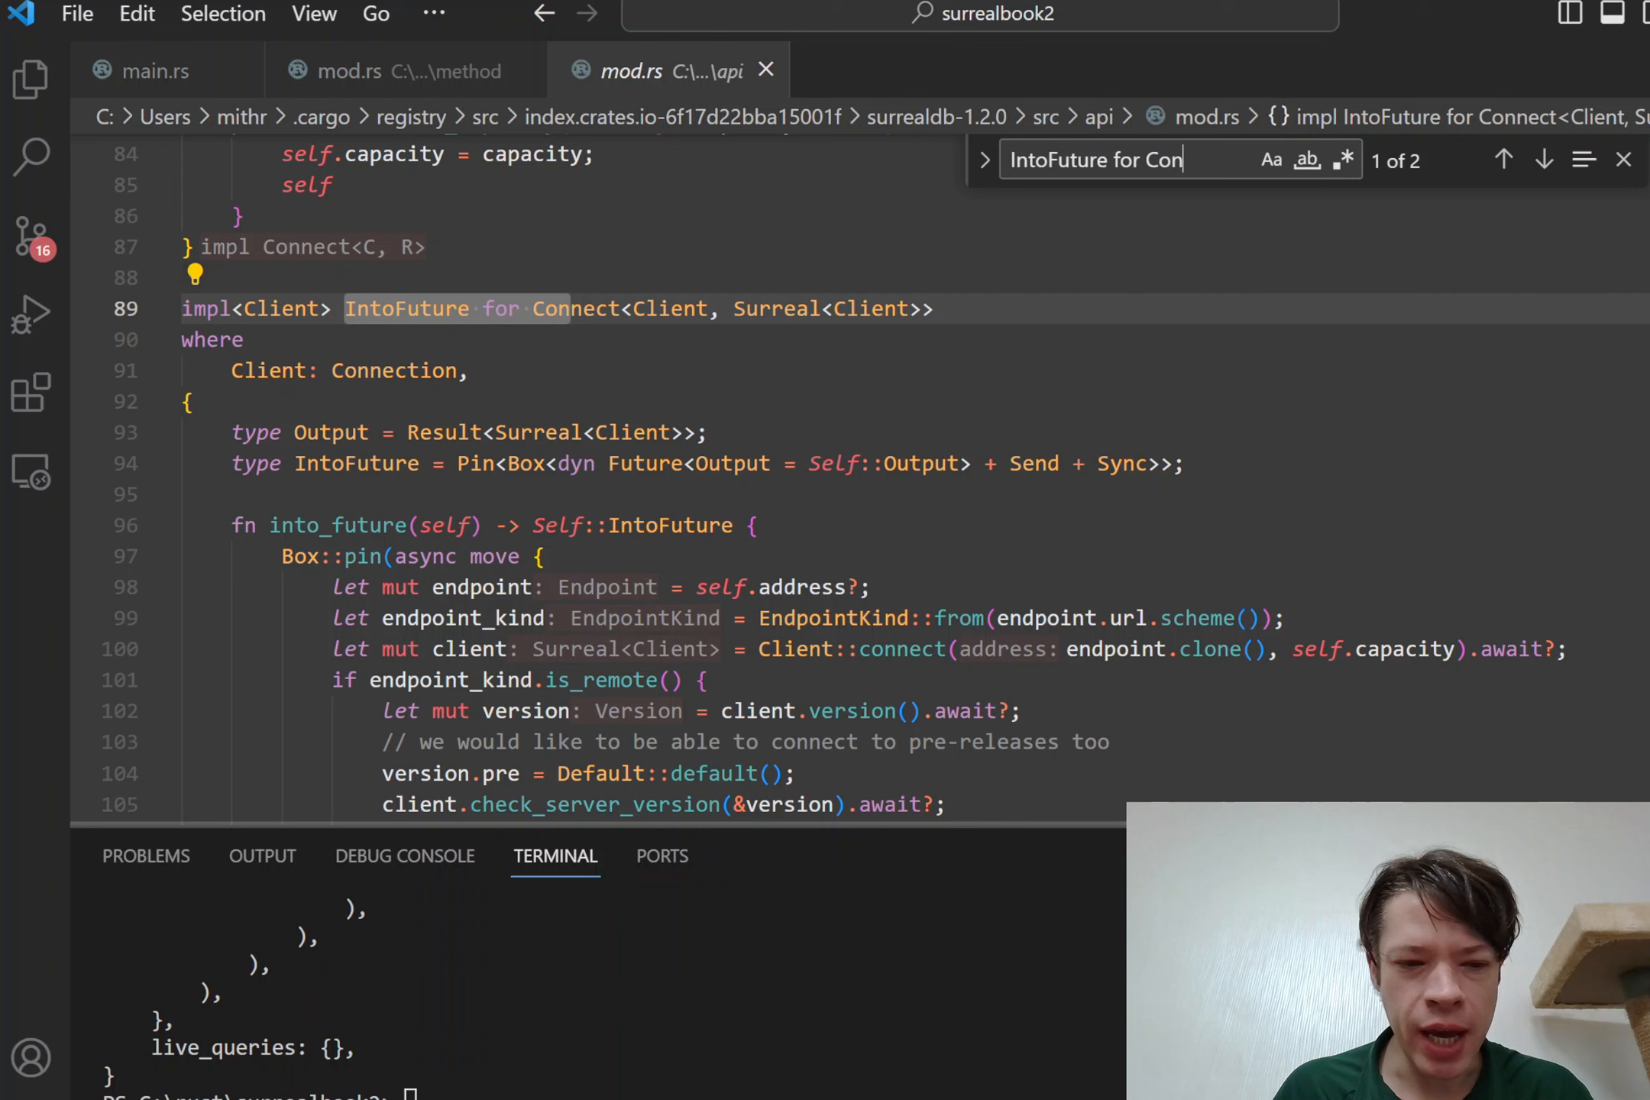
pyautogui.moveTo(592, 827); pyautogui.dragTo(593, 959)
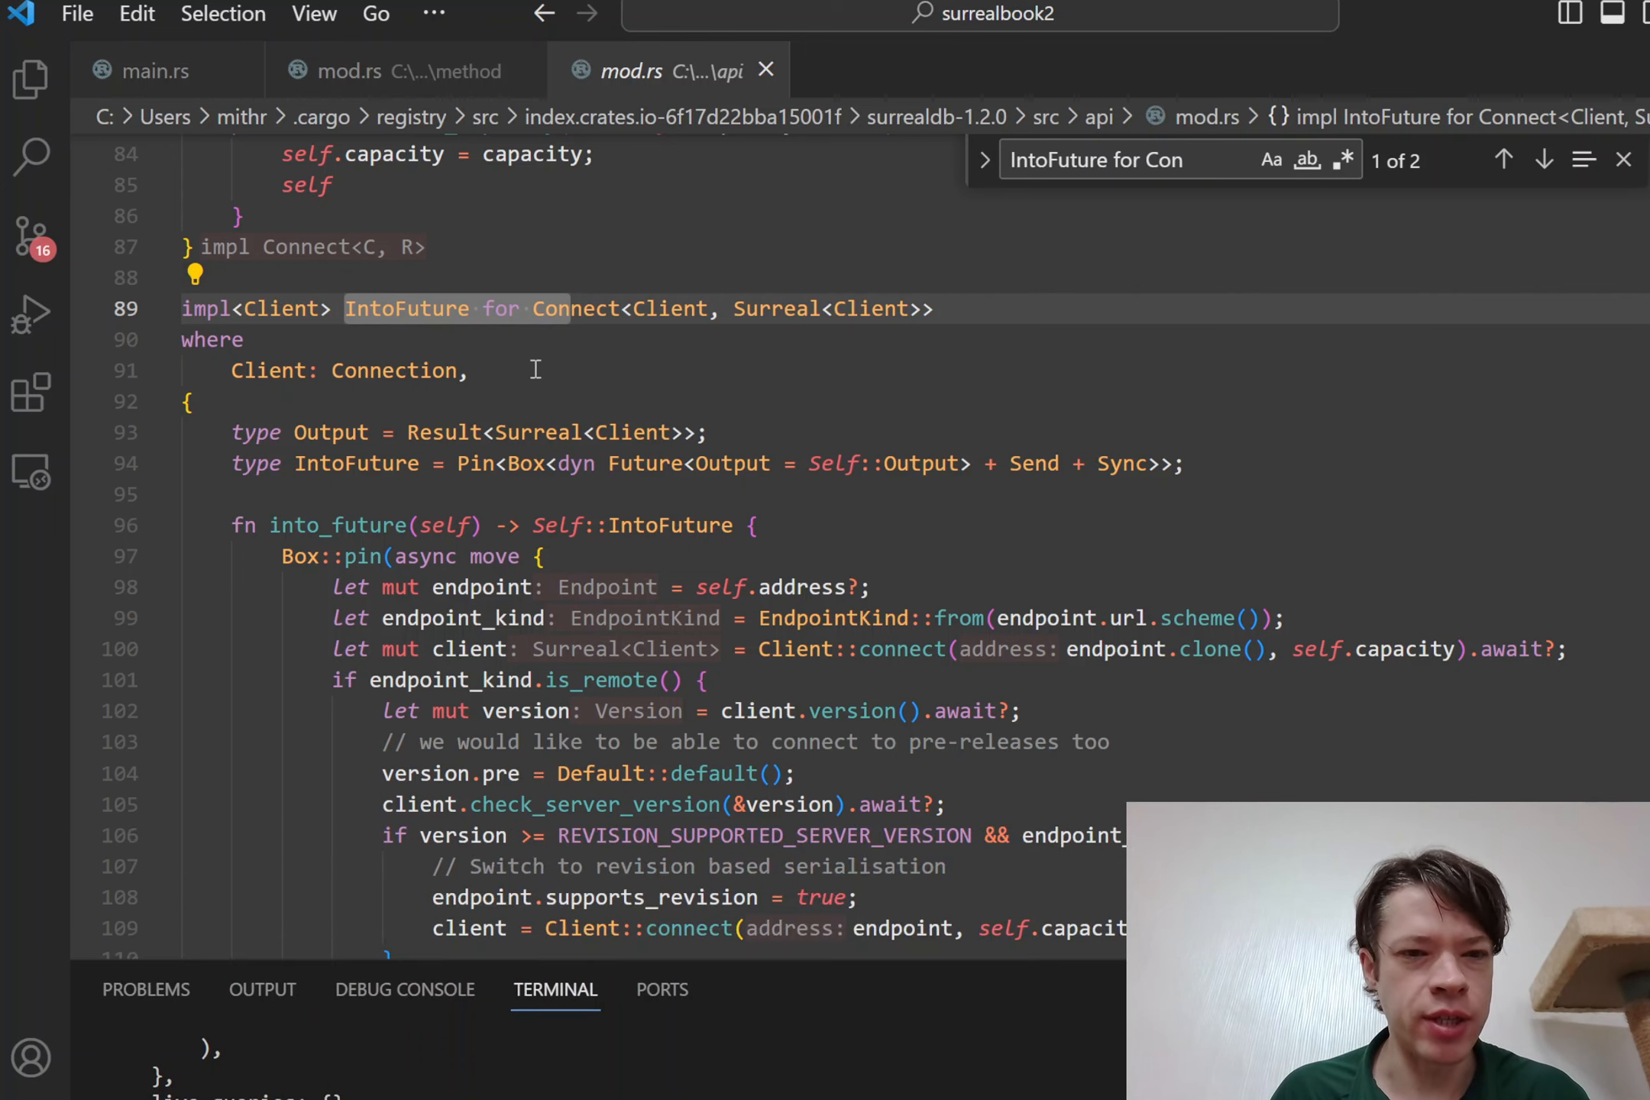
pyautogui.scroll(-3, 535, 373)
pyautogui.scroll(-2, 535, 373)
pyautogui.scroll(5, 488, 387)
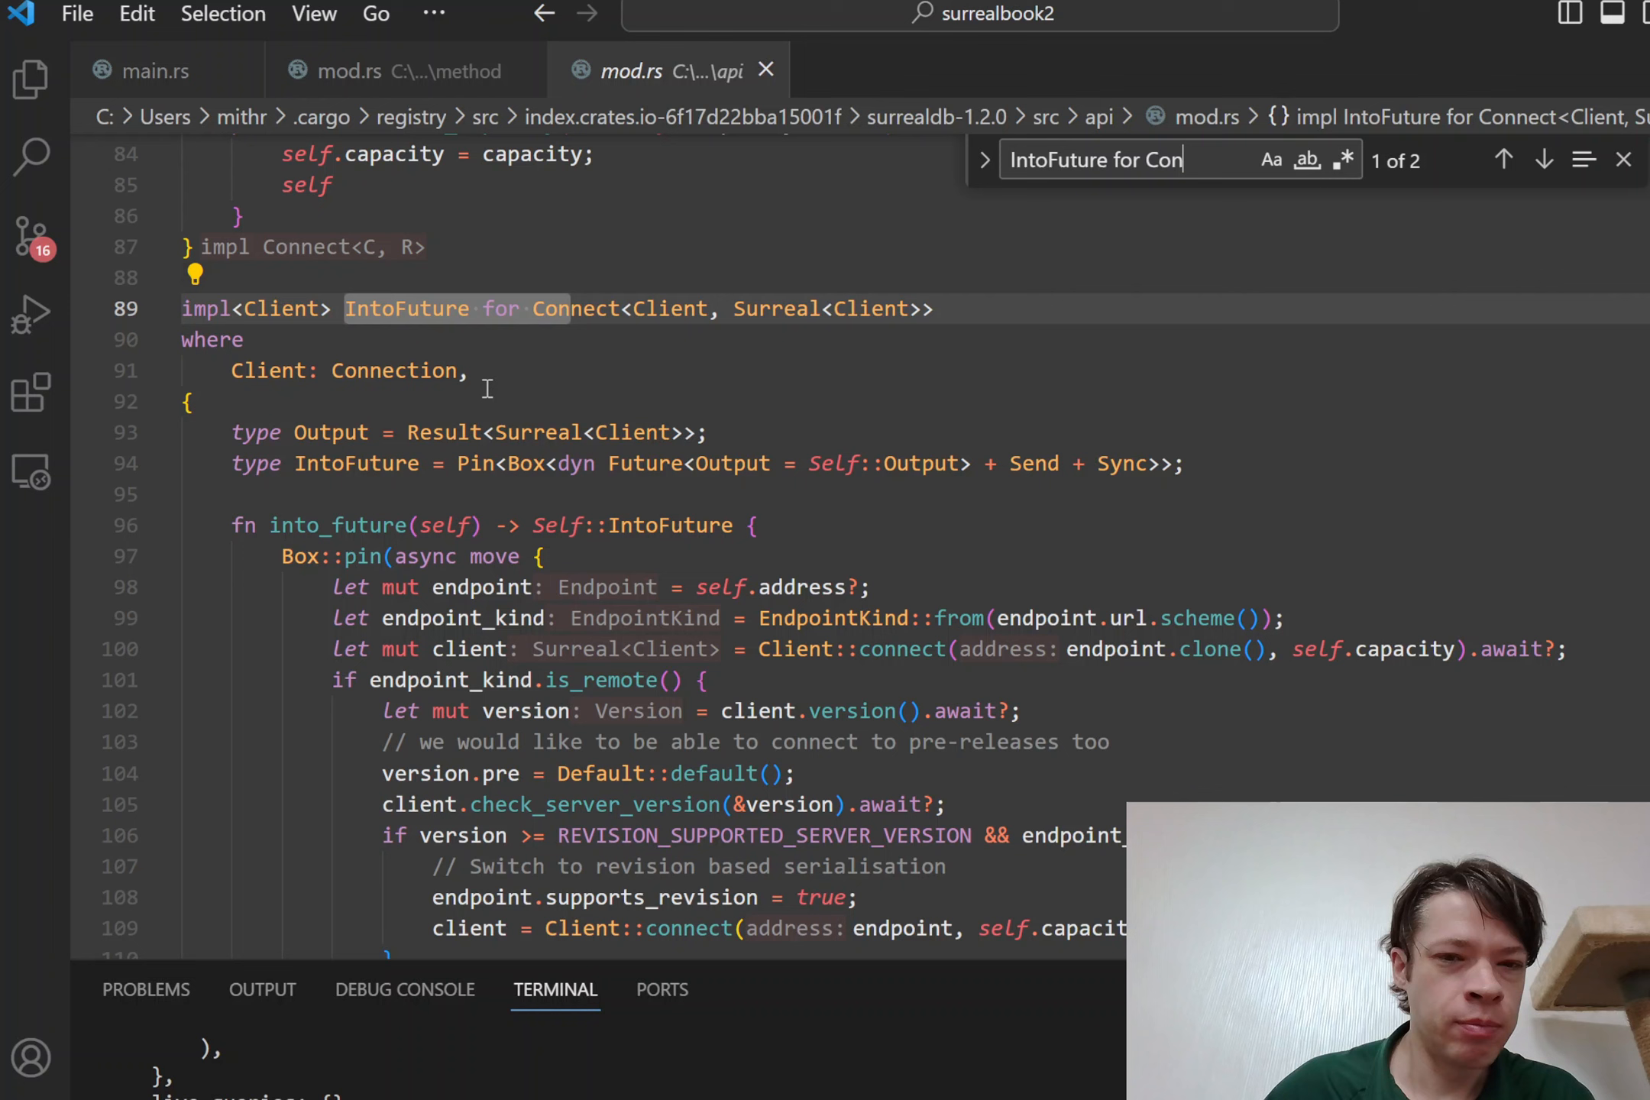
pyautogui.scroll(-3, 488, 386)
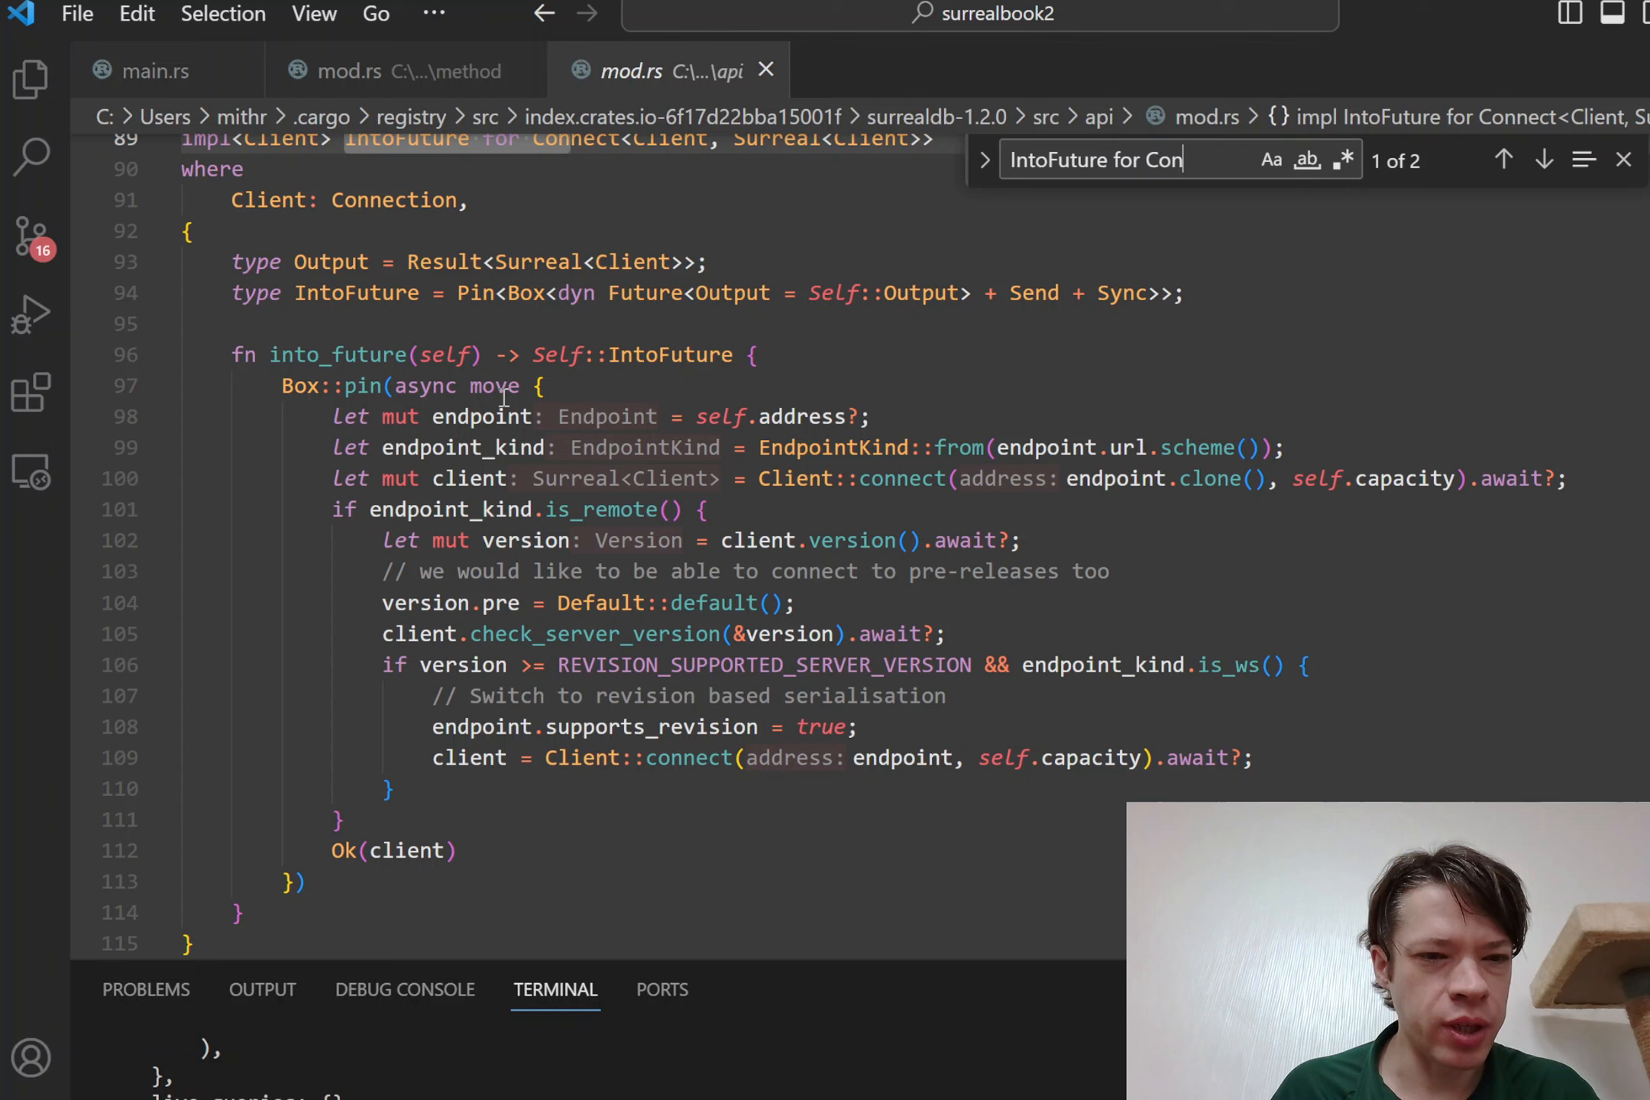
pyautogui.click(919, 323)
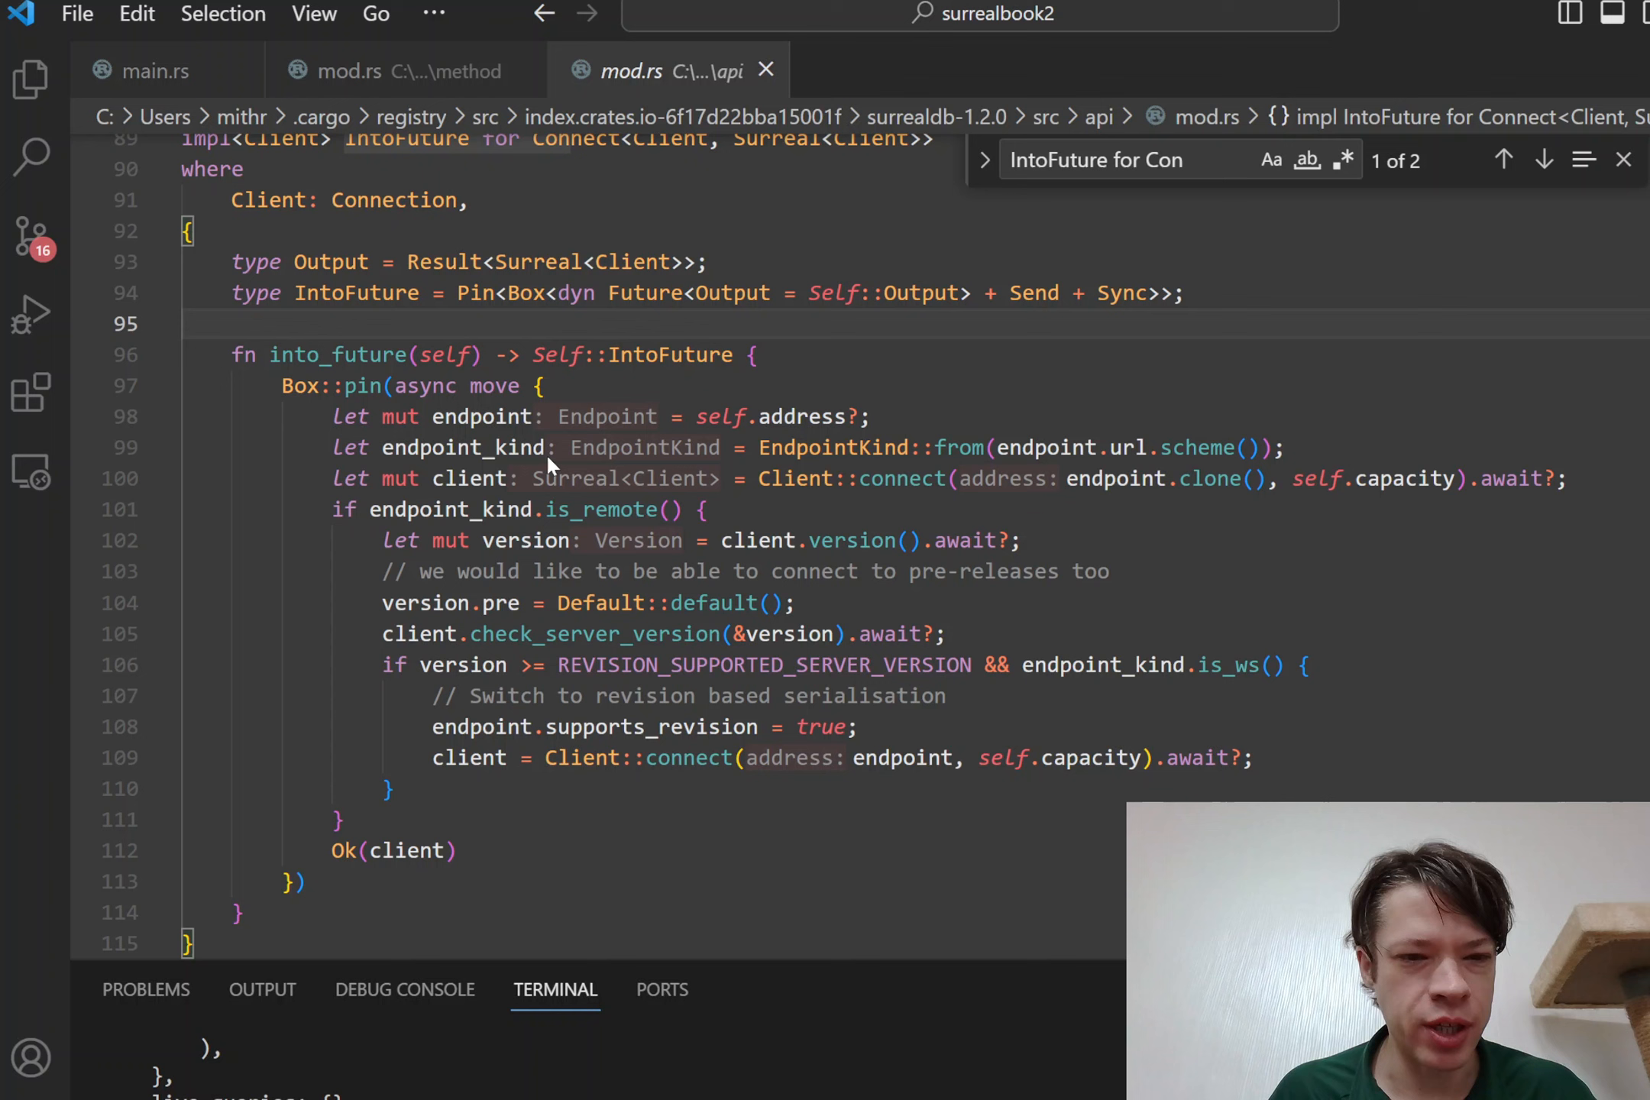
pyautogui.scroll(-3, 654, 487)
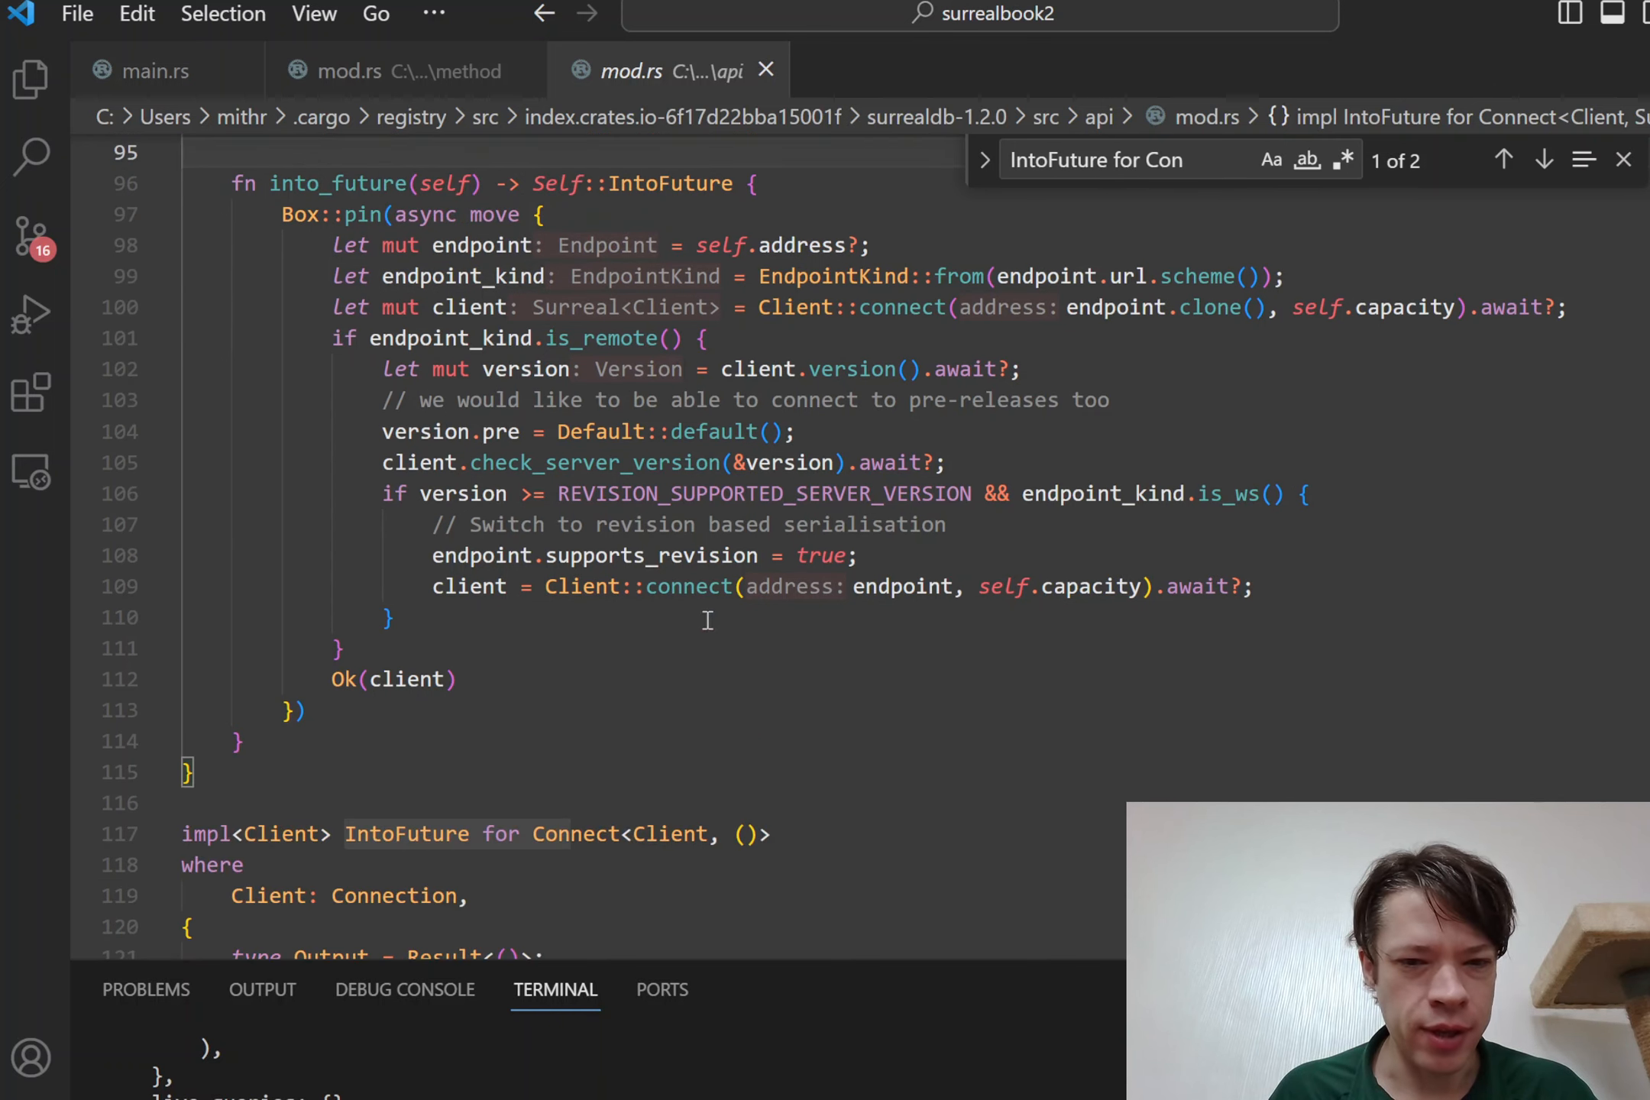
pyautogui.scroll(2, 707, 621)
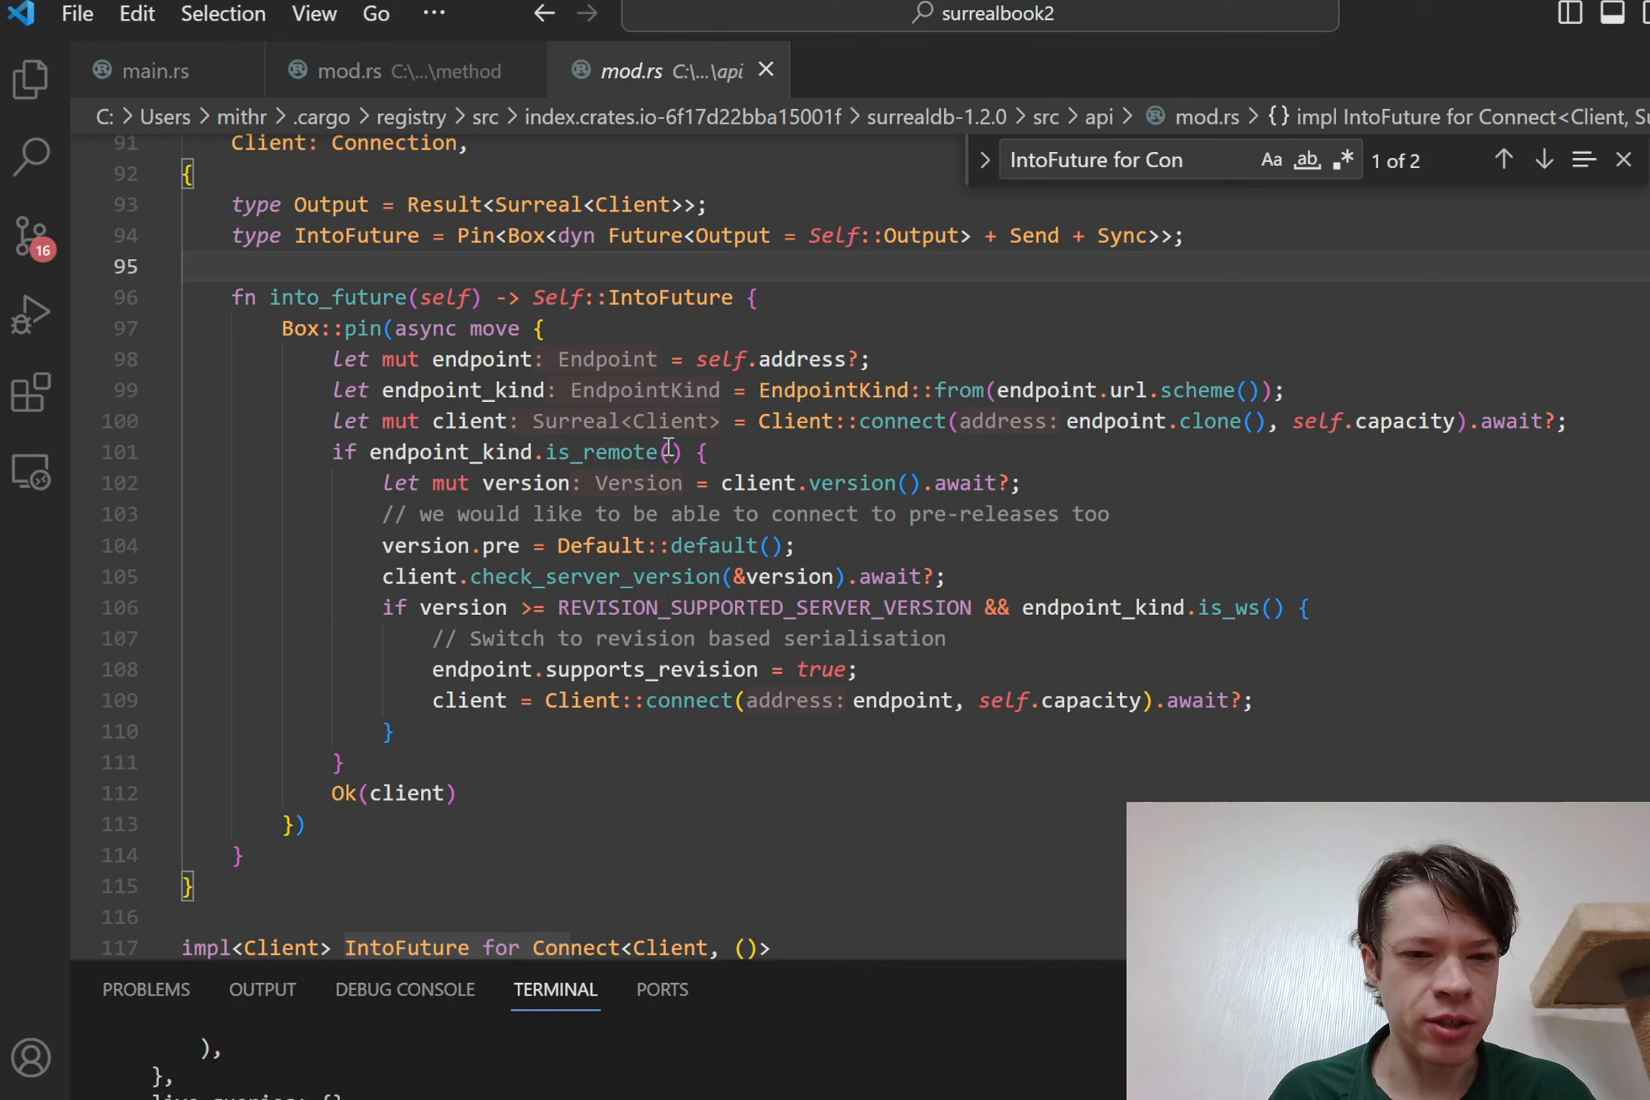
pyautogui.scroll(-1, 683, 587)
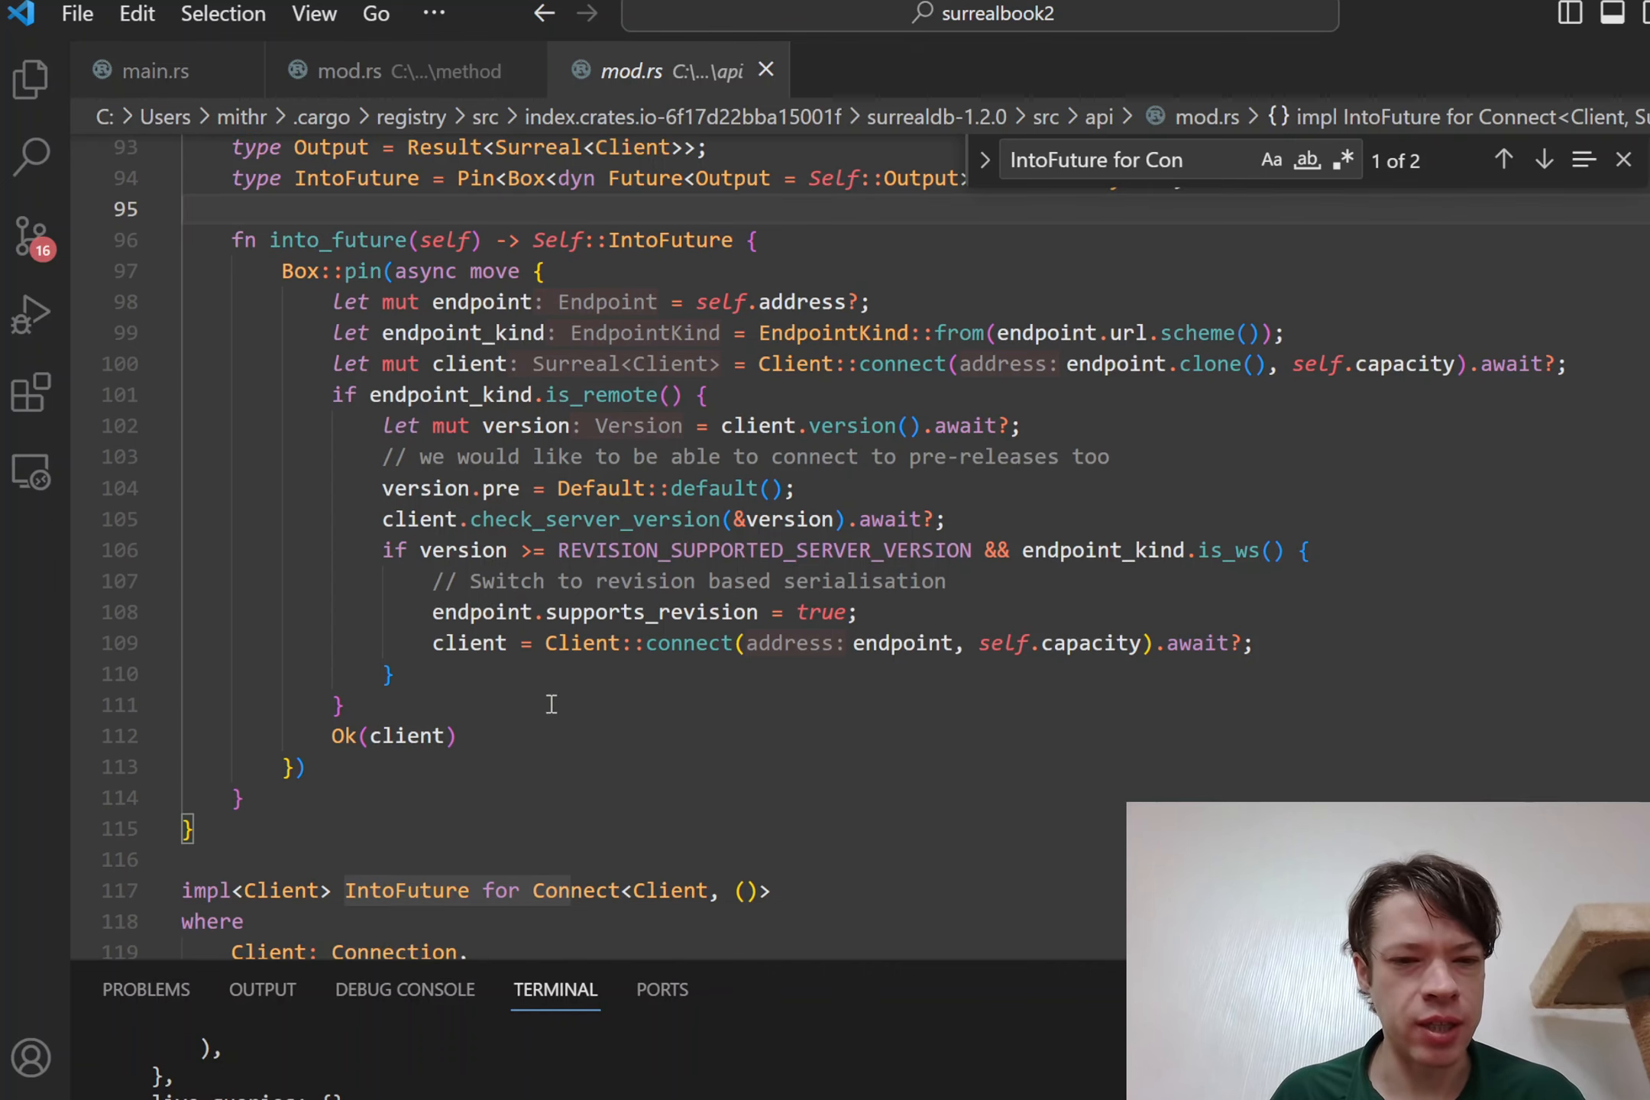
pyautogui.moveTo(401, 799); pyautogui.dragTo(187, 322)
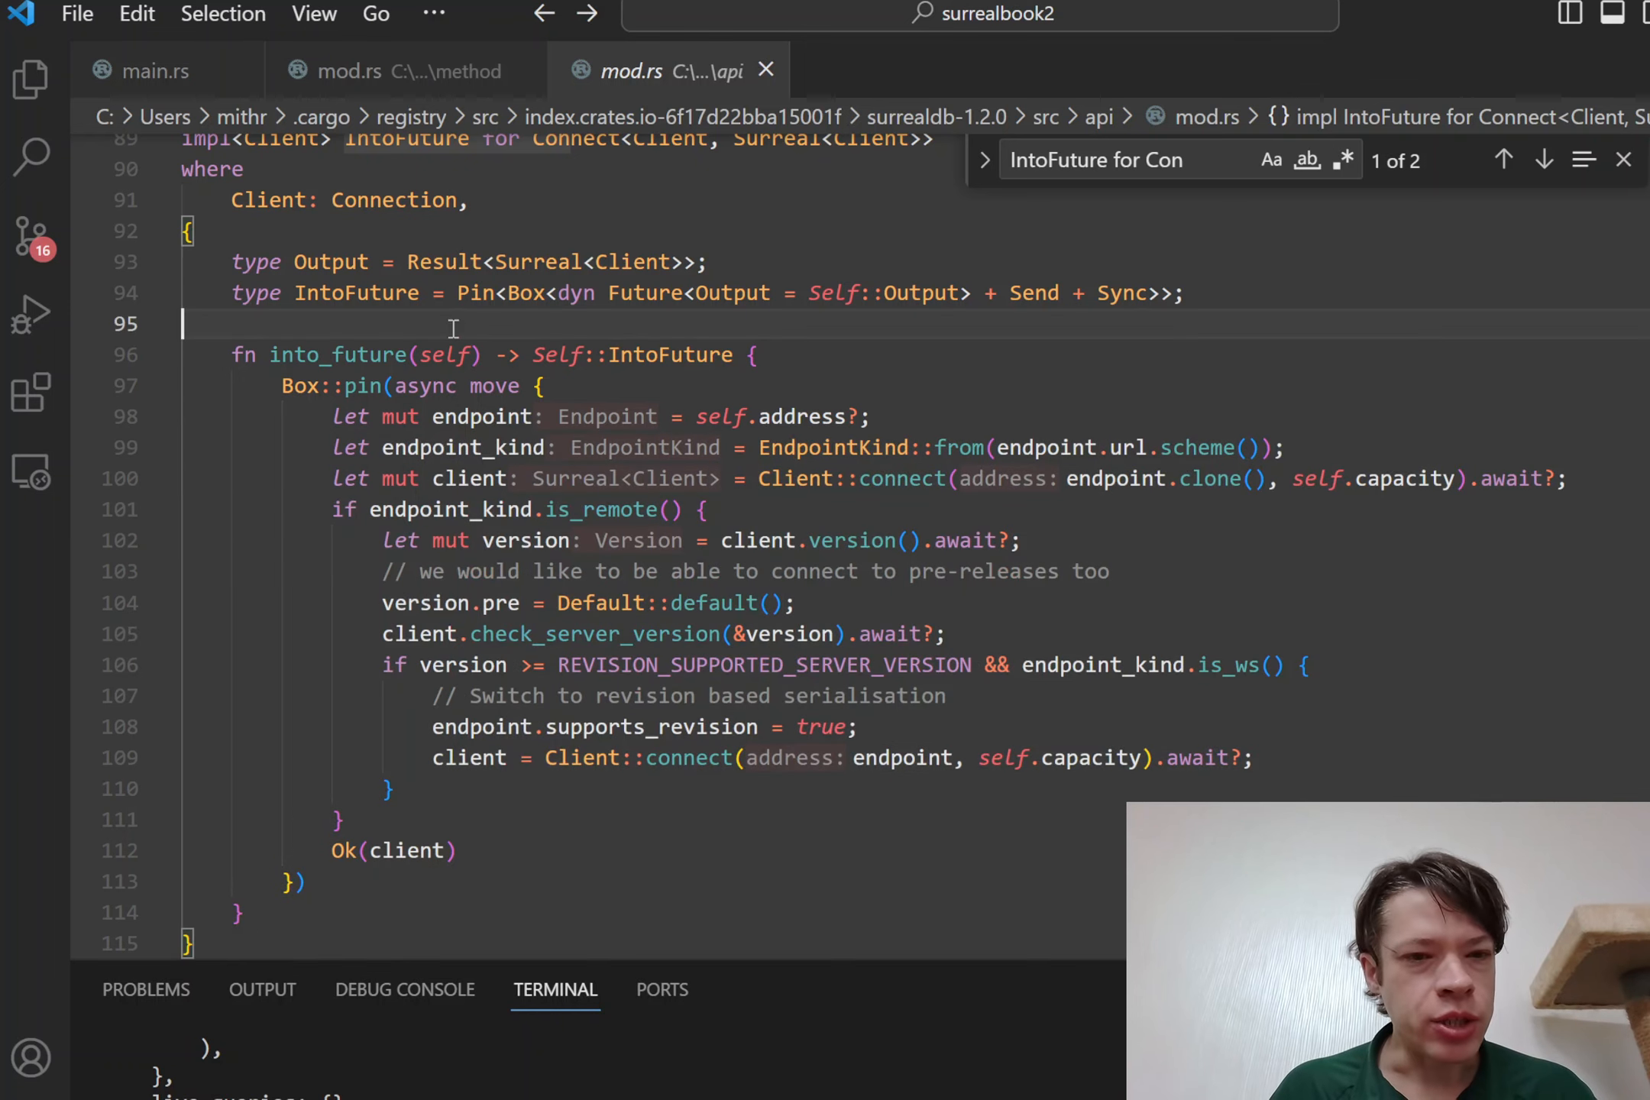
pyautogui.hotkey('alt', 'Left')
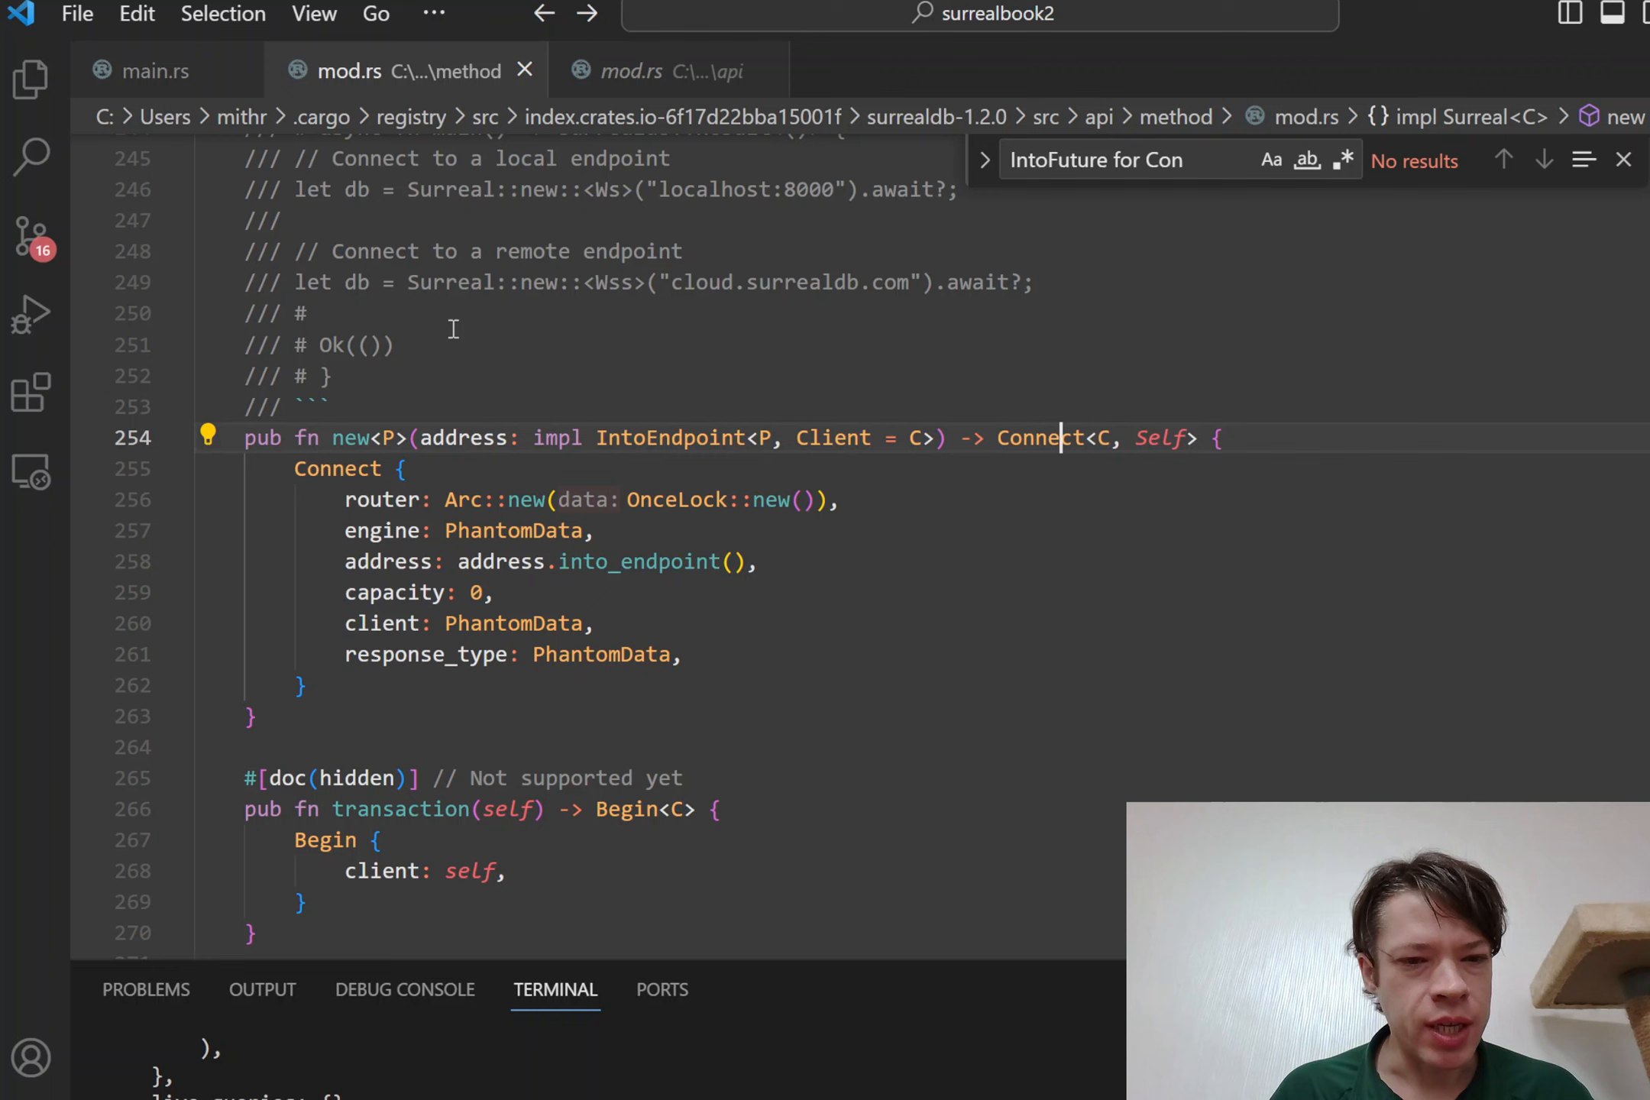
pyautogui.hotkey('alt', 'Left')
# - From use_ns in main.rs, open the UseNs type definition and view where it is implemented
pyautogui.click(524, 383)
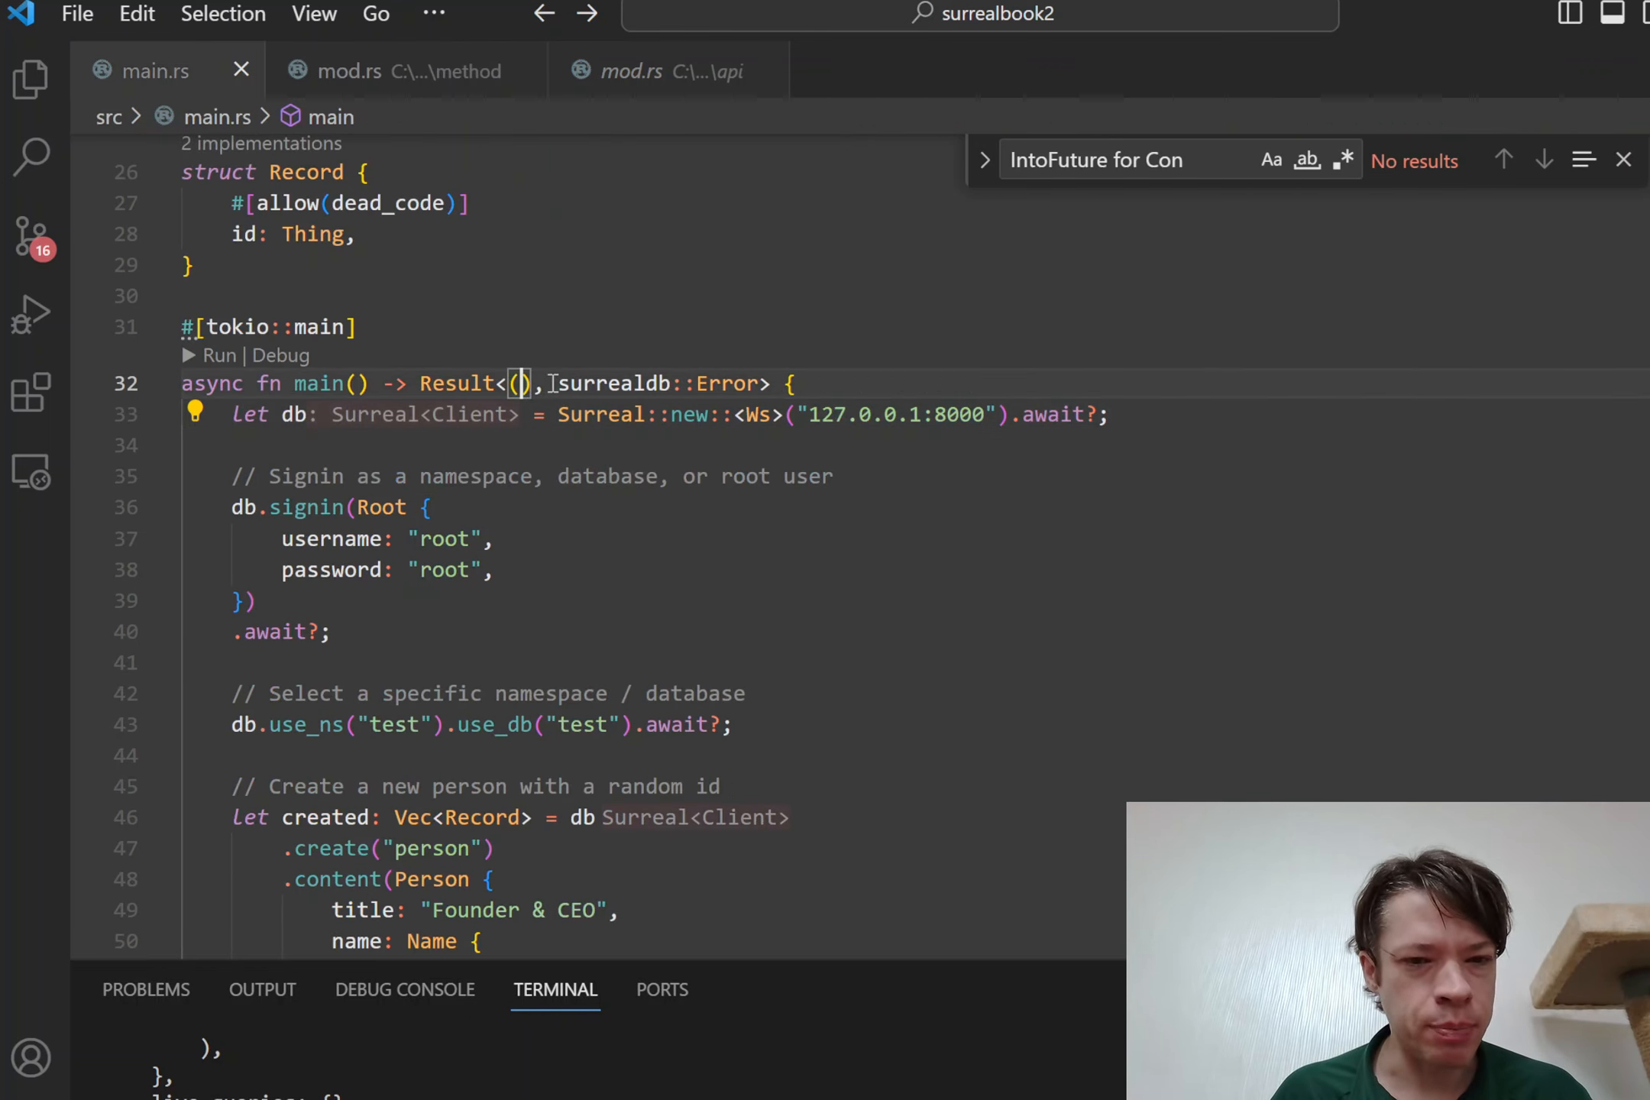
pyautogui.scroll(-2, 703, 445)
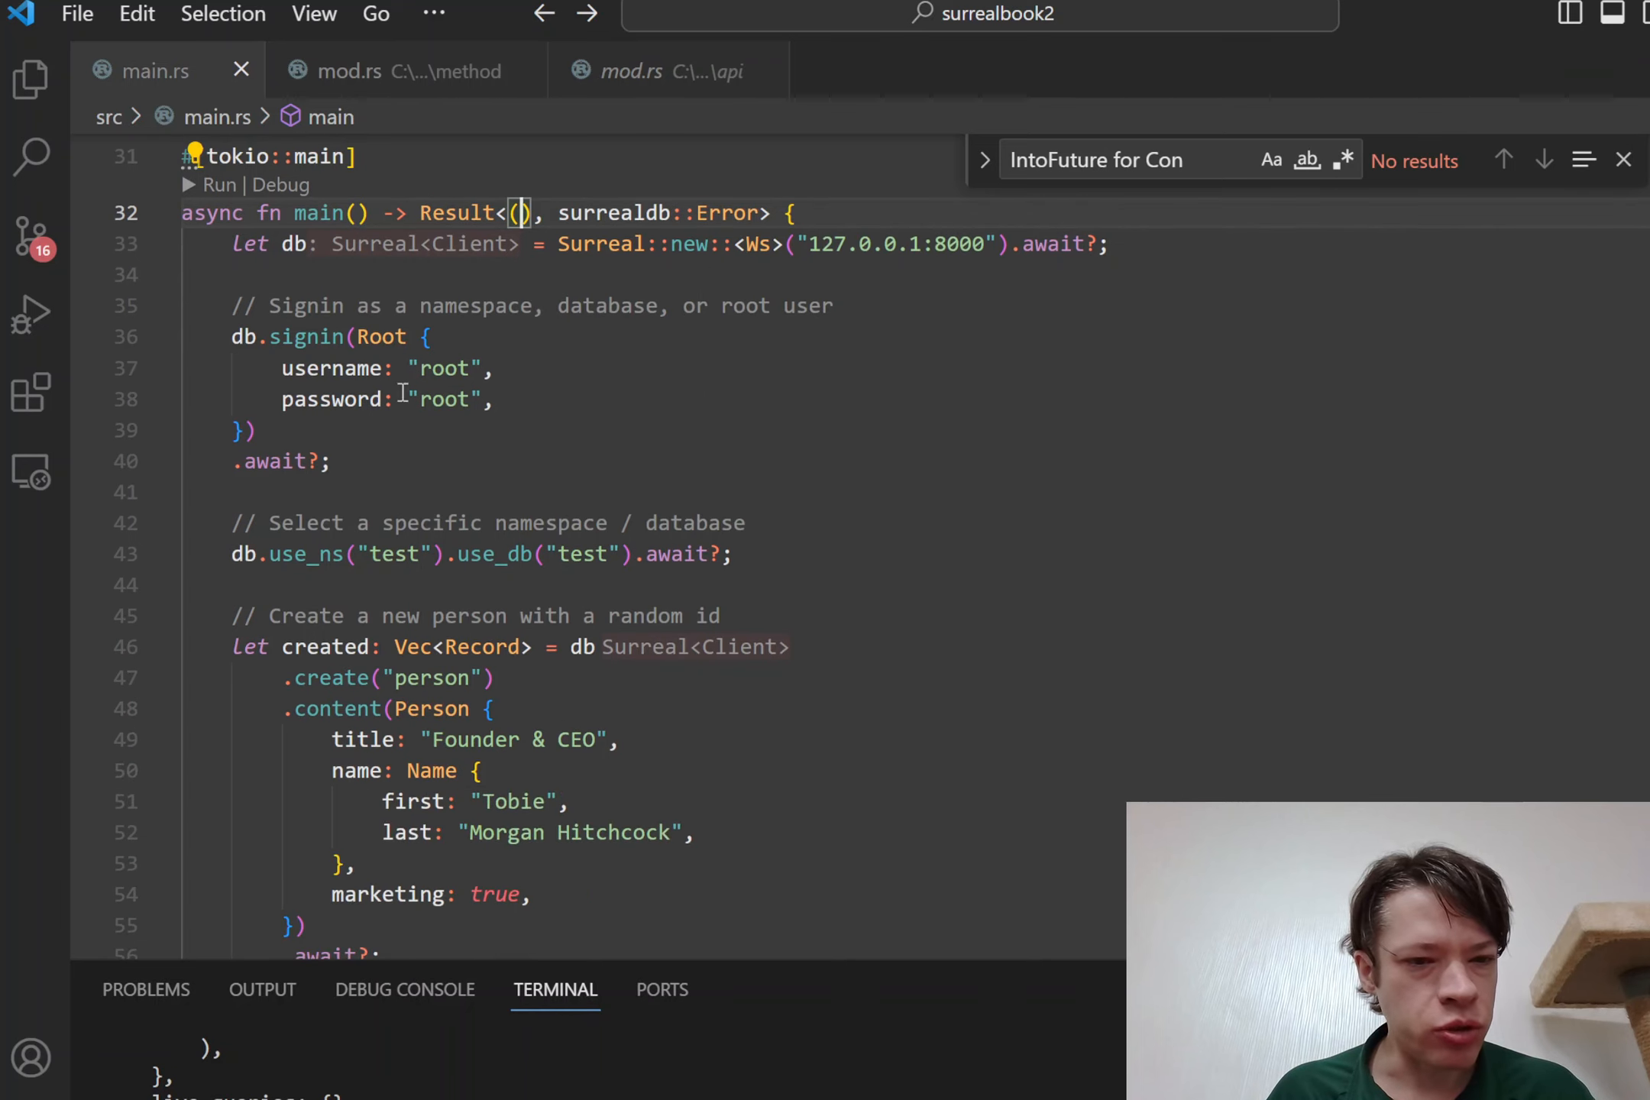
pyautogui.moveTo(306, 724)
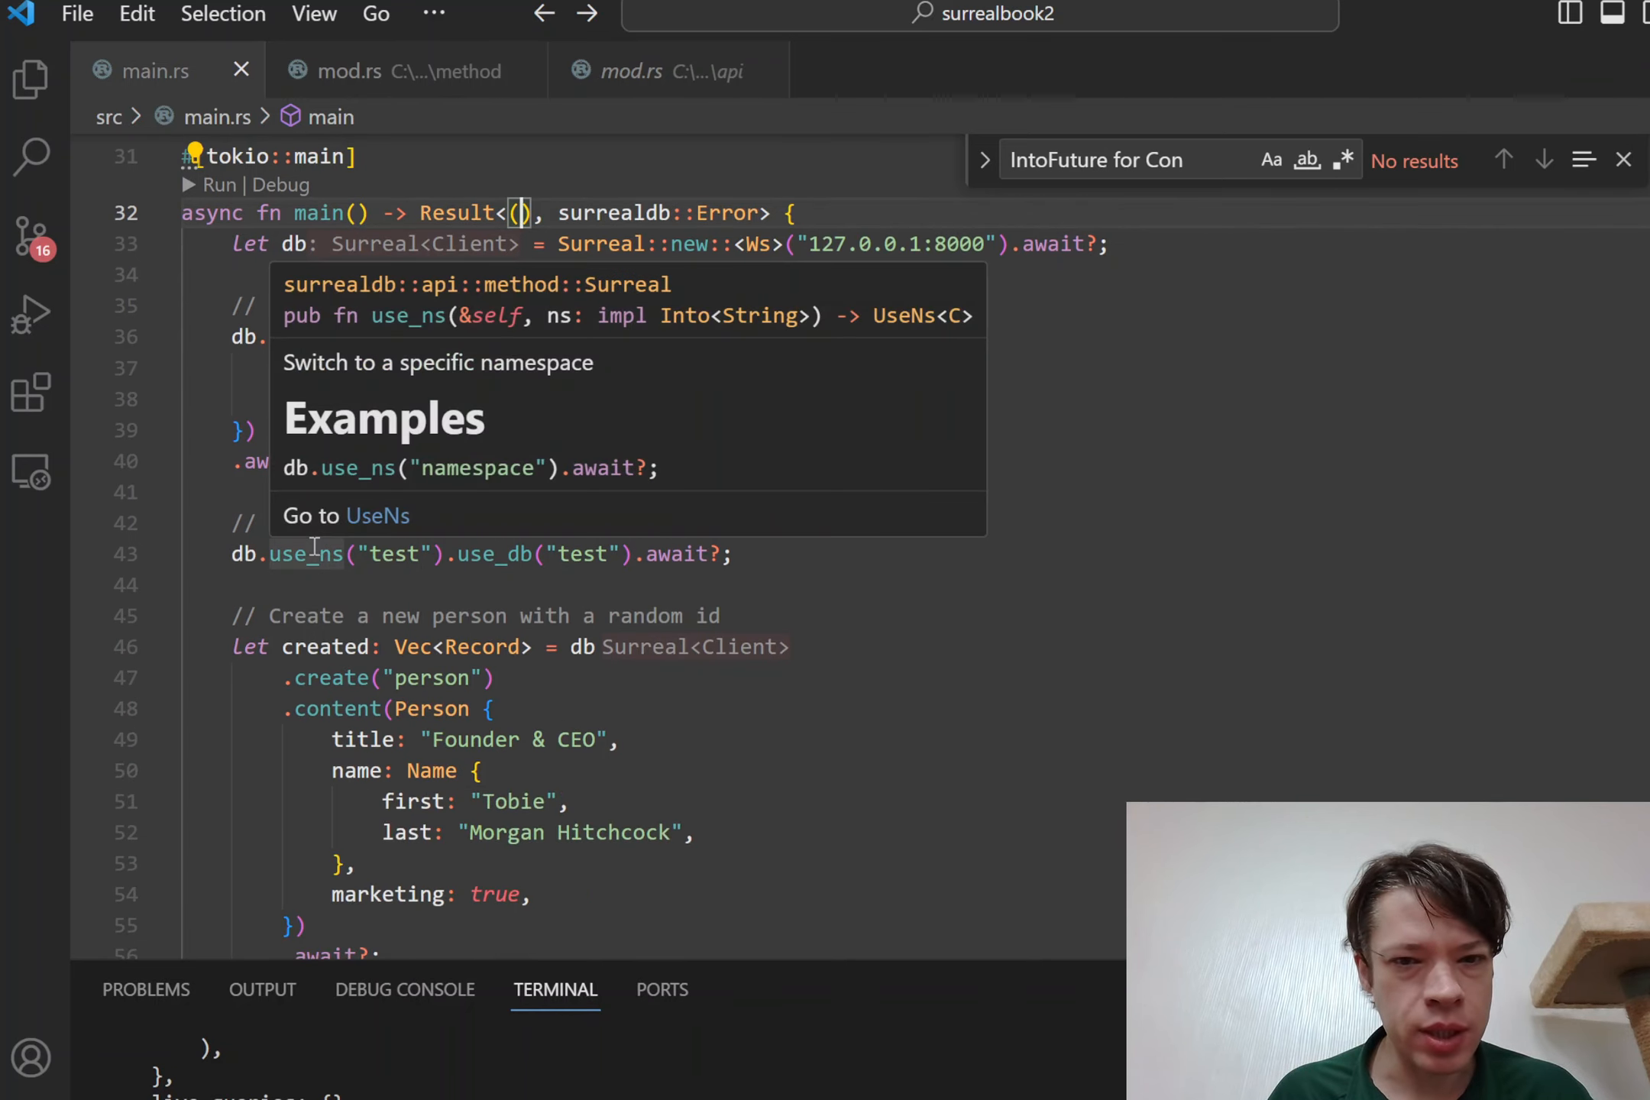
pyautogui.click(380, 515)
pyautogui.click(348, 548)
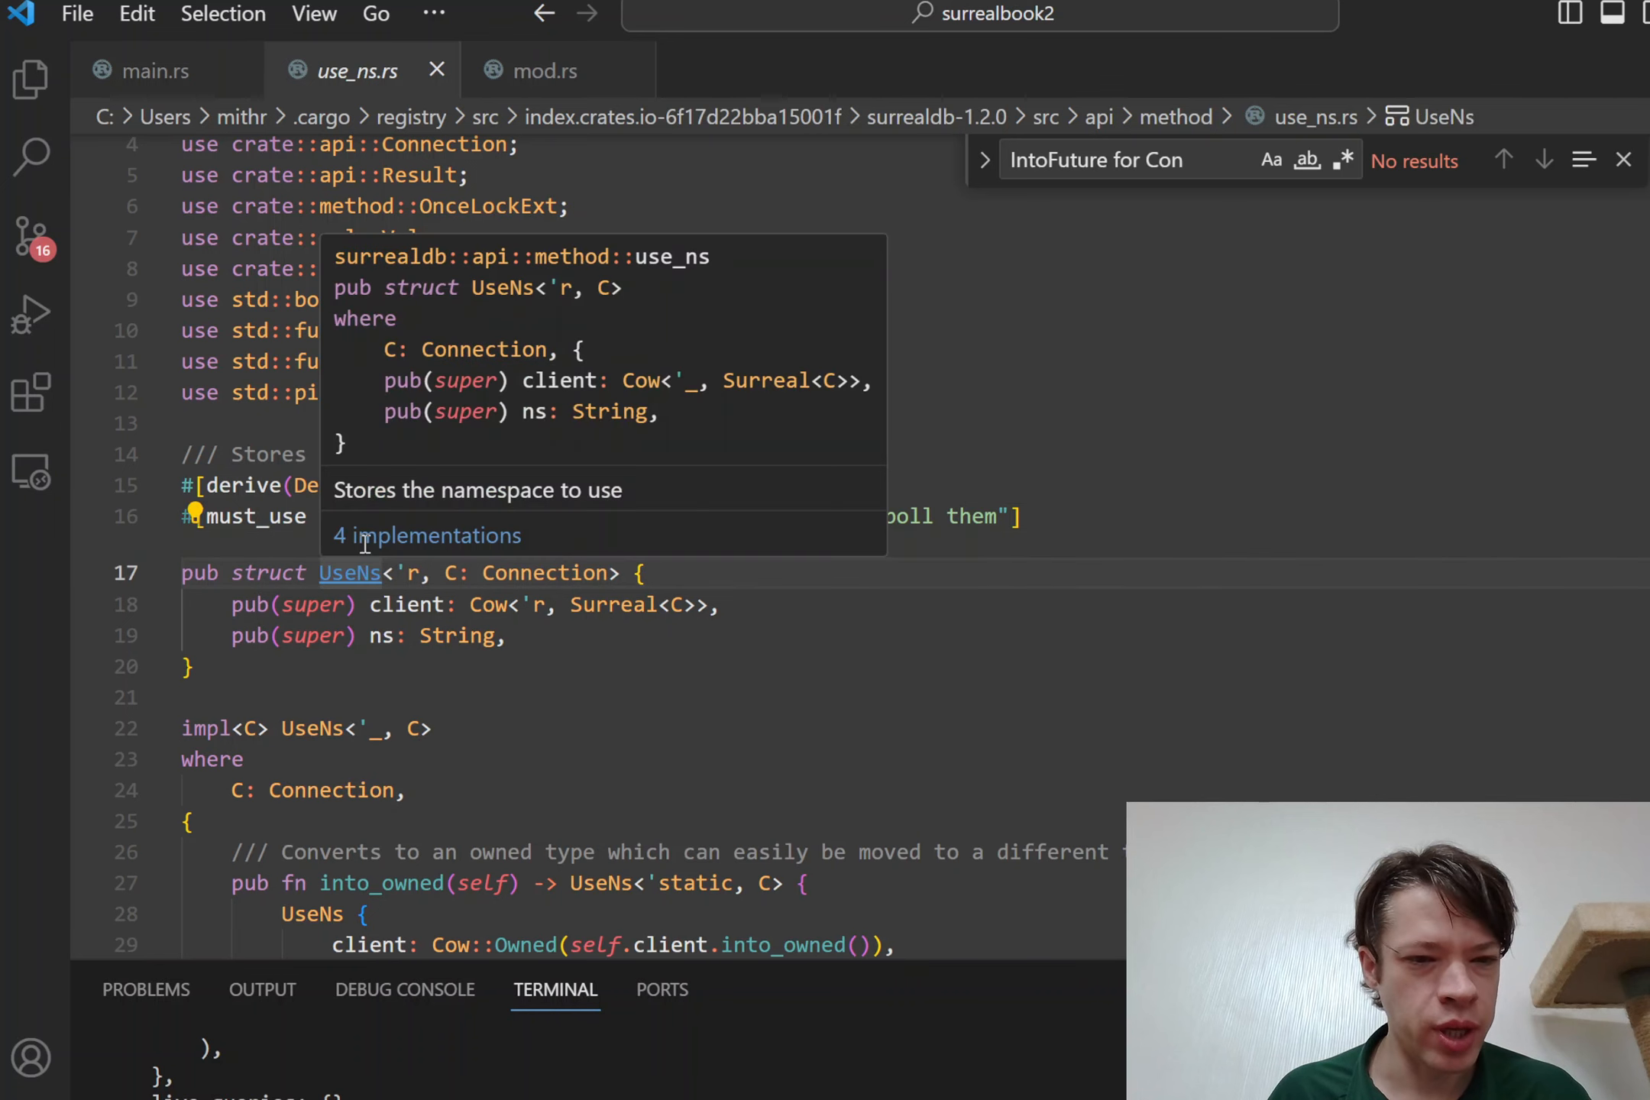
pyautogui.keyDown('ctrl'); pyautogui.click(381, 515); pyautogui.keyUp('ctrl')
pyautogui.click(1645, 372)
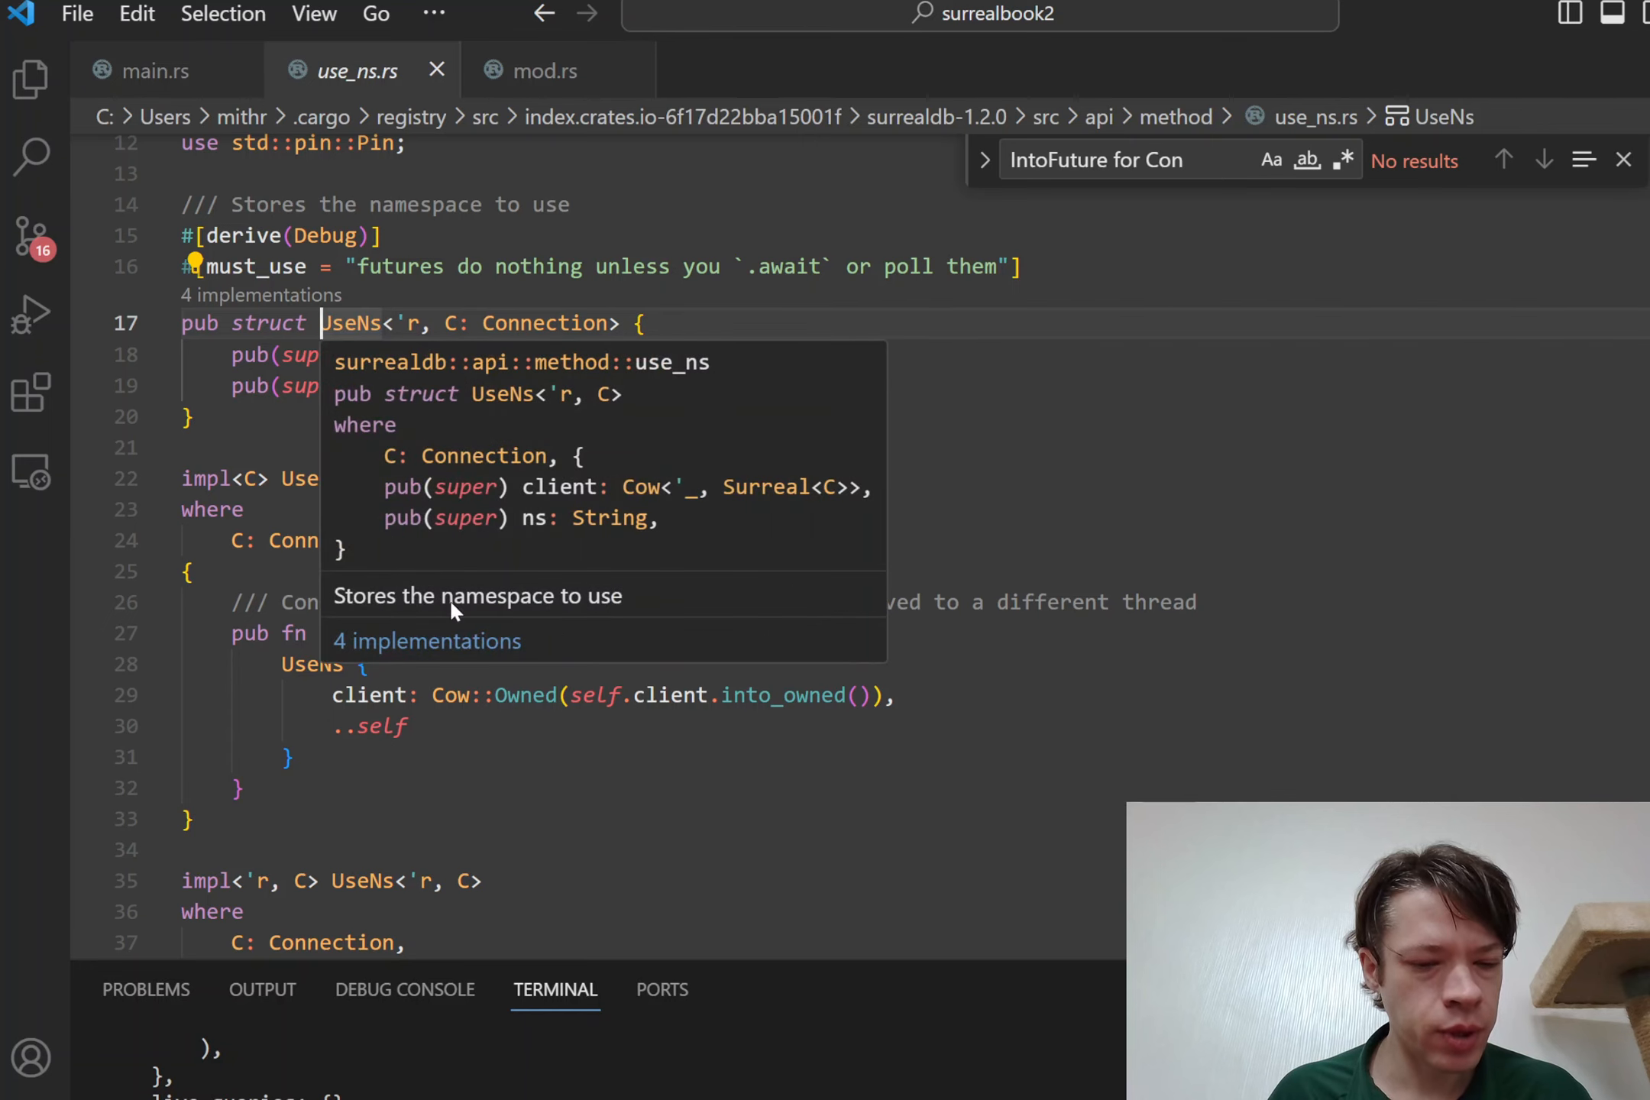
pyautogui.scroll(-4, 418, 651)
pyautogui.scroll(-3, 419, 651)
pyautogui.scroll(-1, 419, 651)
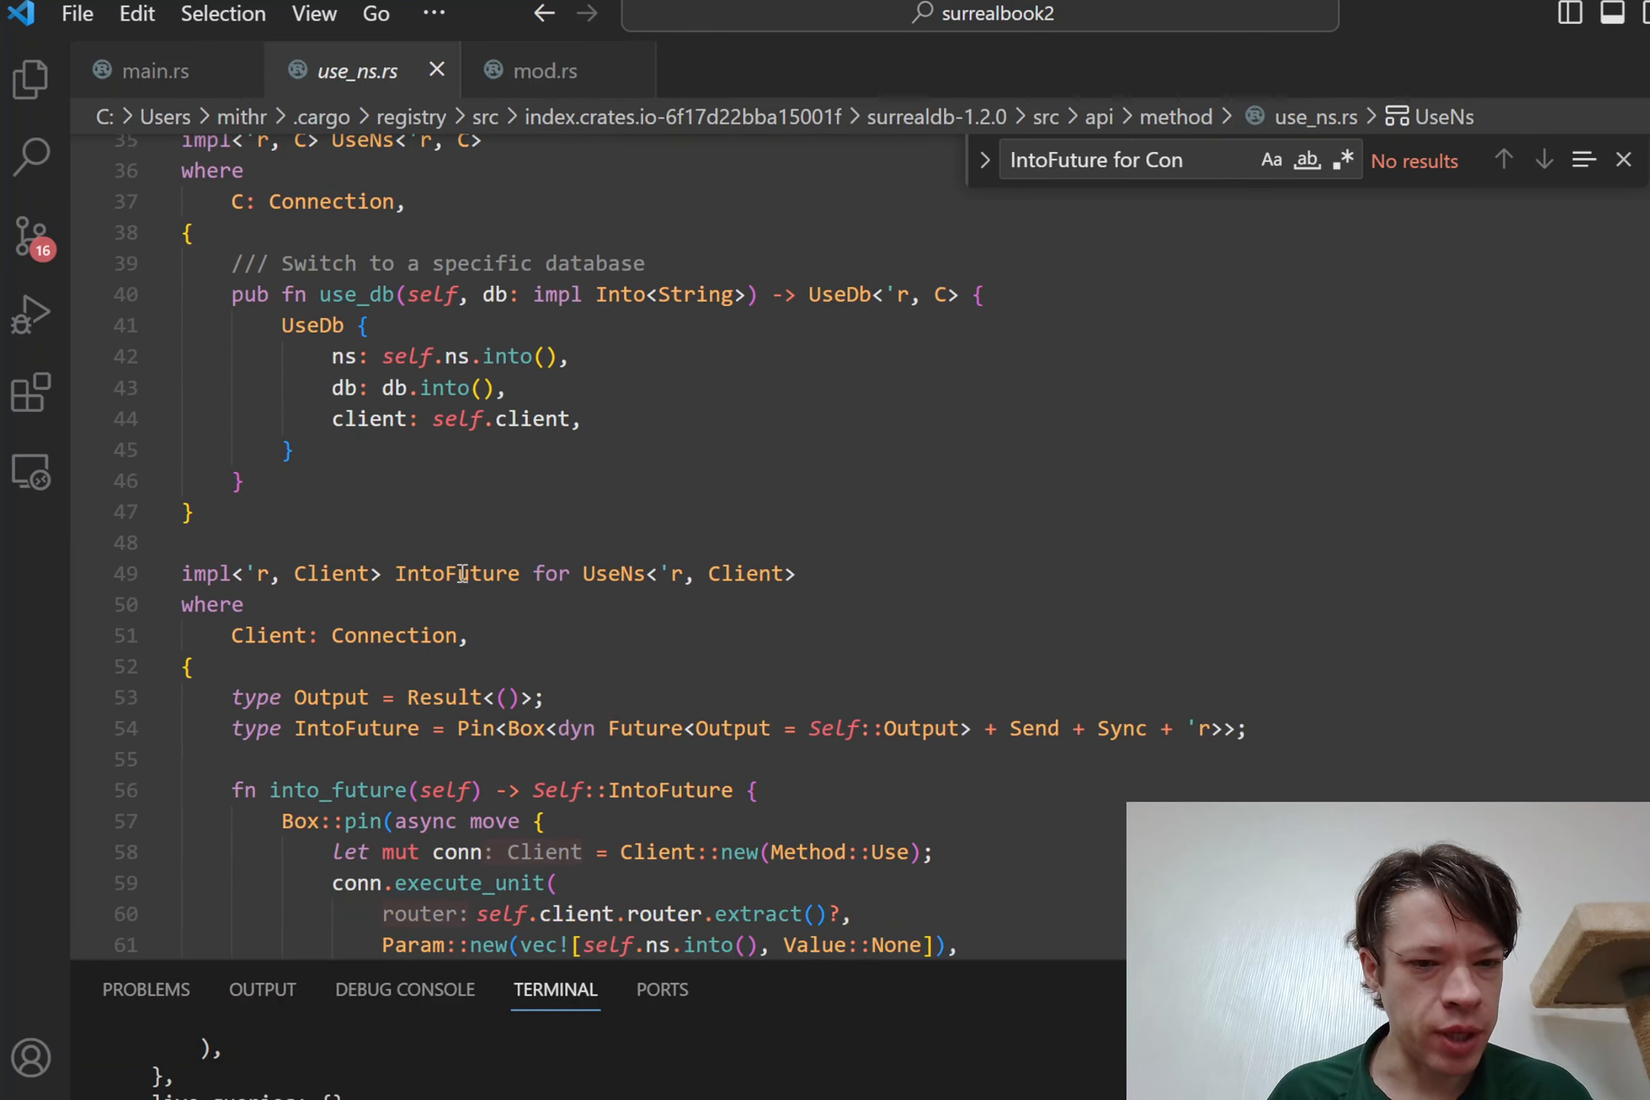
pyautogui.scroll(-3, 462, 573)
pyautogui.scroll(-3, 387, 541)
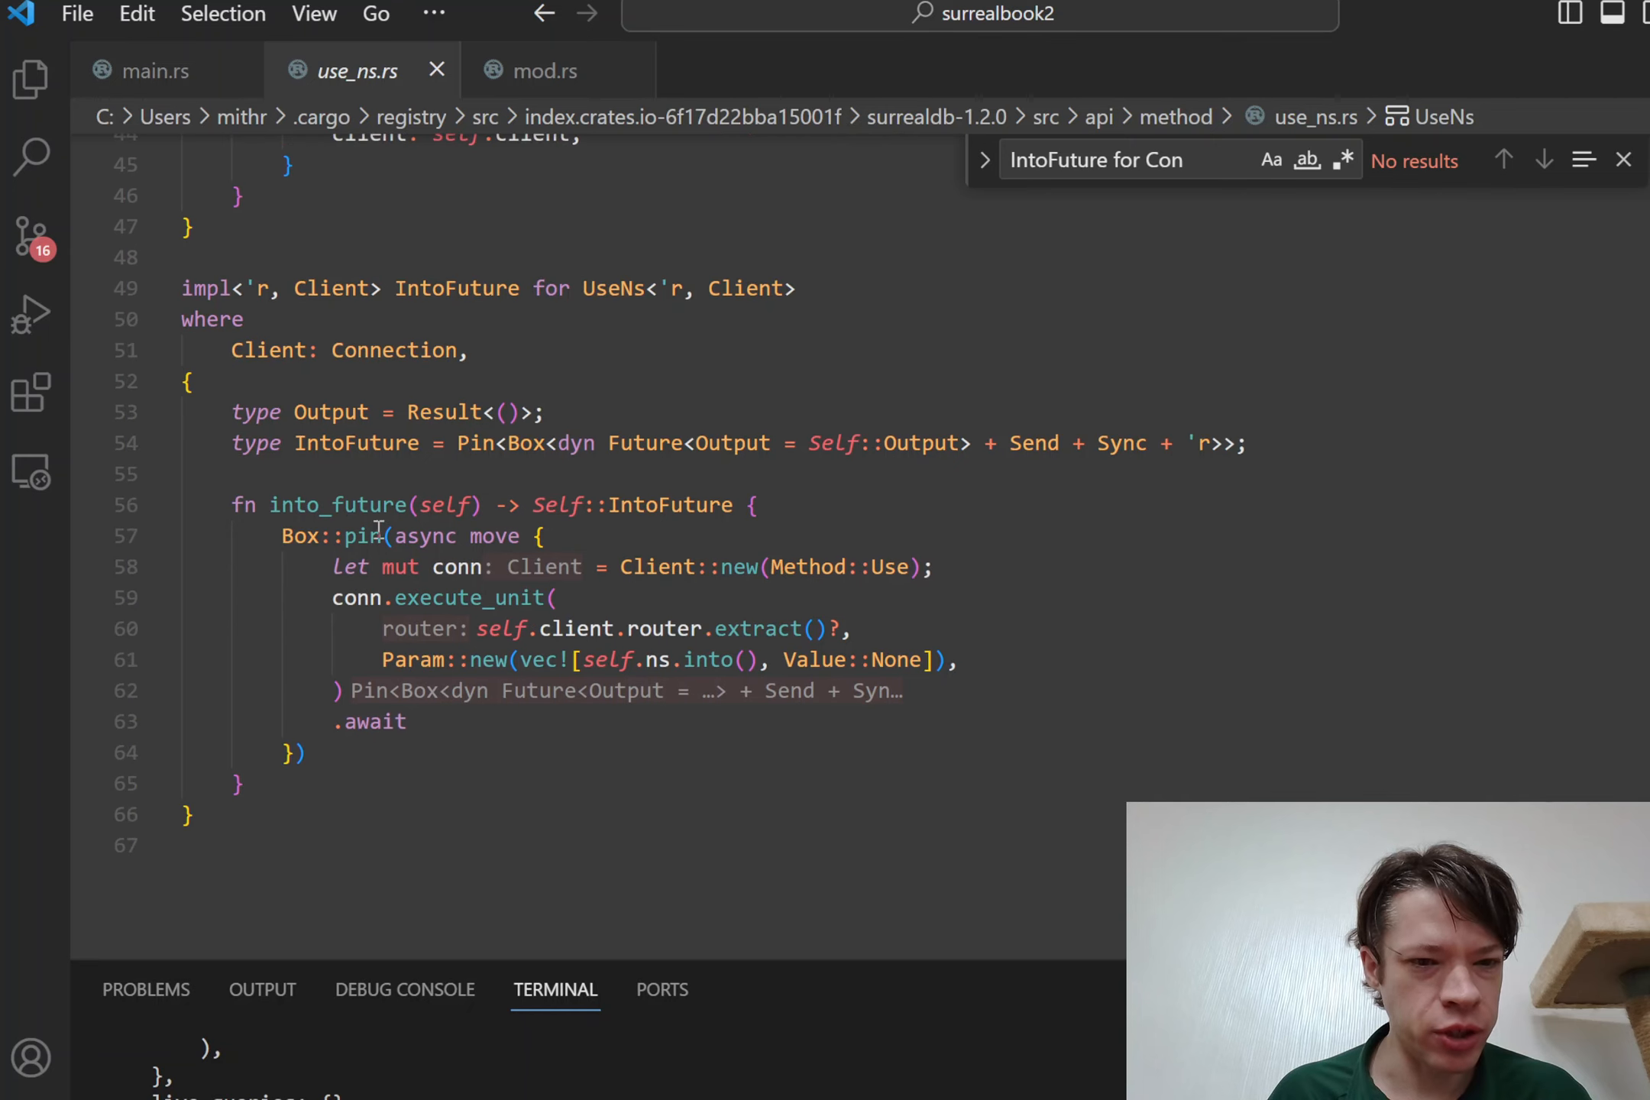
# - Read the IntoFuture into_future implementation for UseNs, then navigate back to main.rs
pyautogui.click(377, 528)
pyautogui.click(683, 723)
pyautogui.hotkey('alt', 'Left')
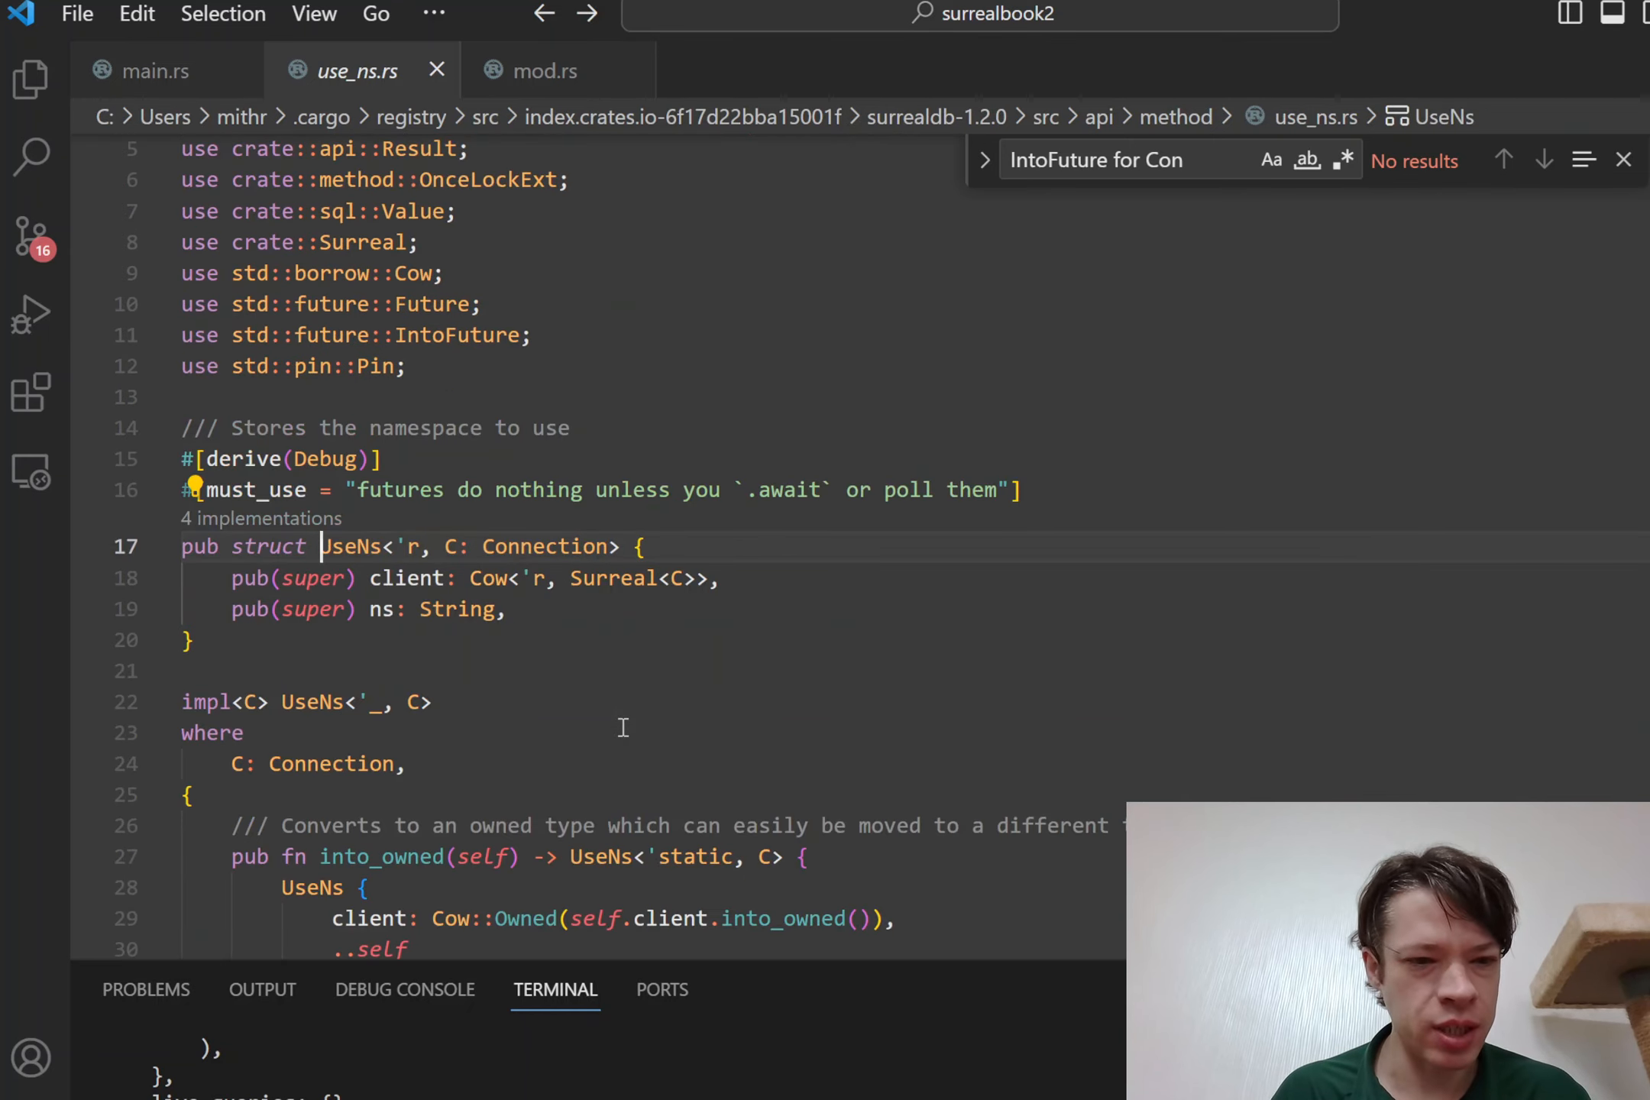
pyautogui.hotkey('alt', 'Left')
pyautogui.scroll(-3, 621, 728)
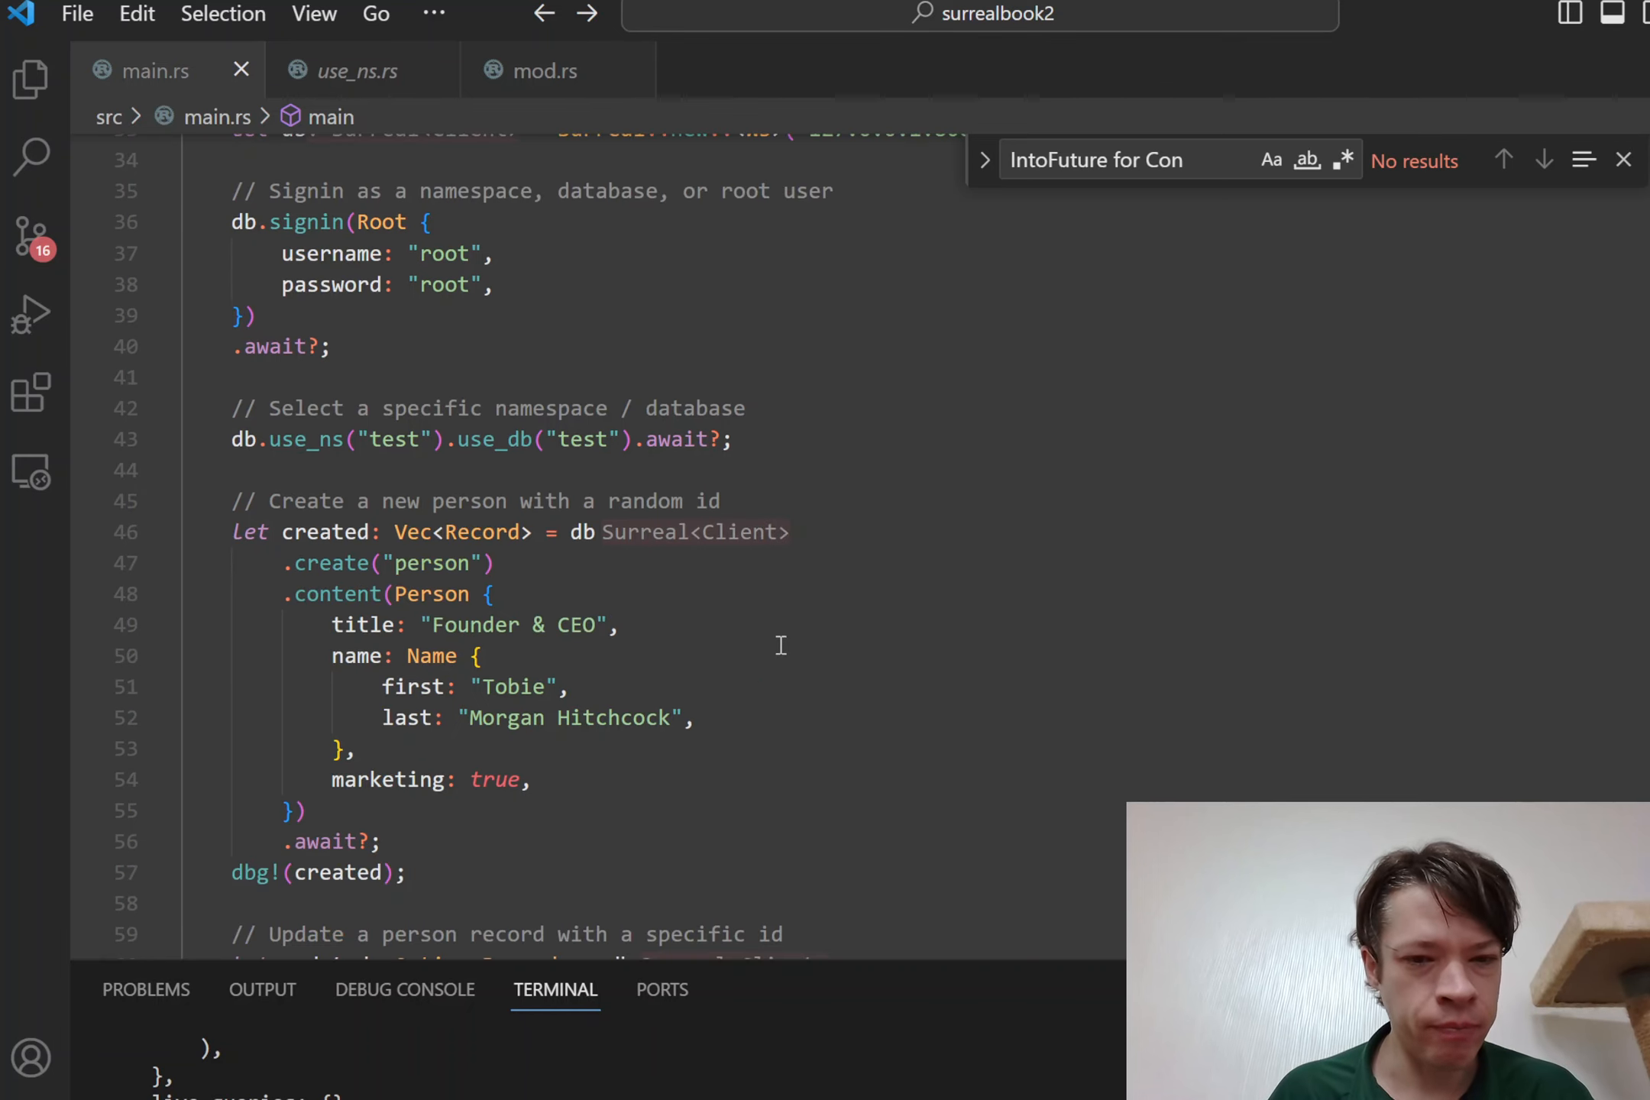
pyautogui.scroll(-2, 544, 462)
pyautogui.scroll(-3, 544, 461)
pyautogui.scroll(-3, 516, 462)
pyautogui.scroll(-3, 451, 445)
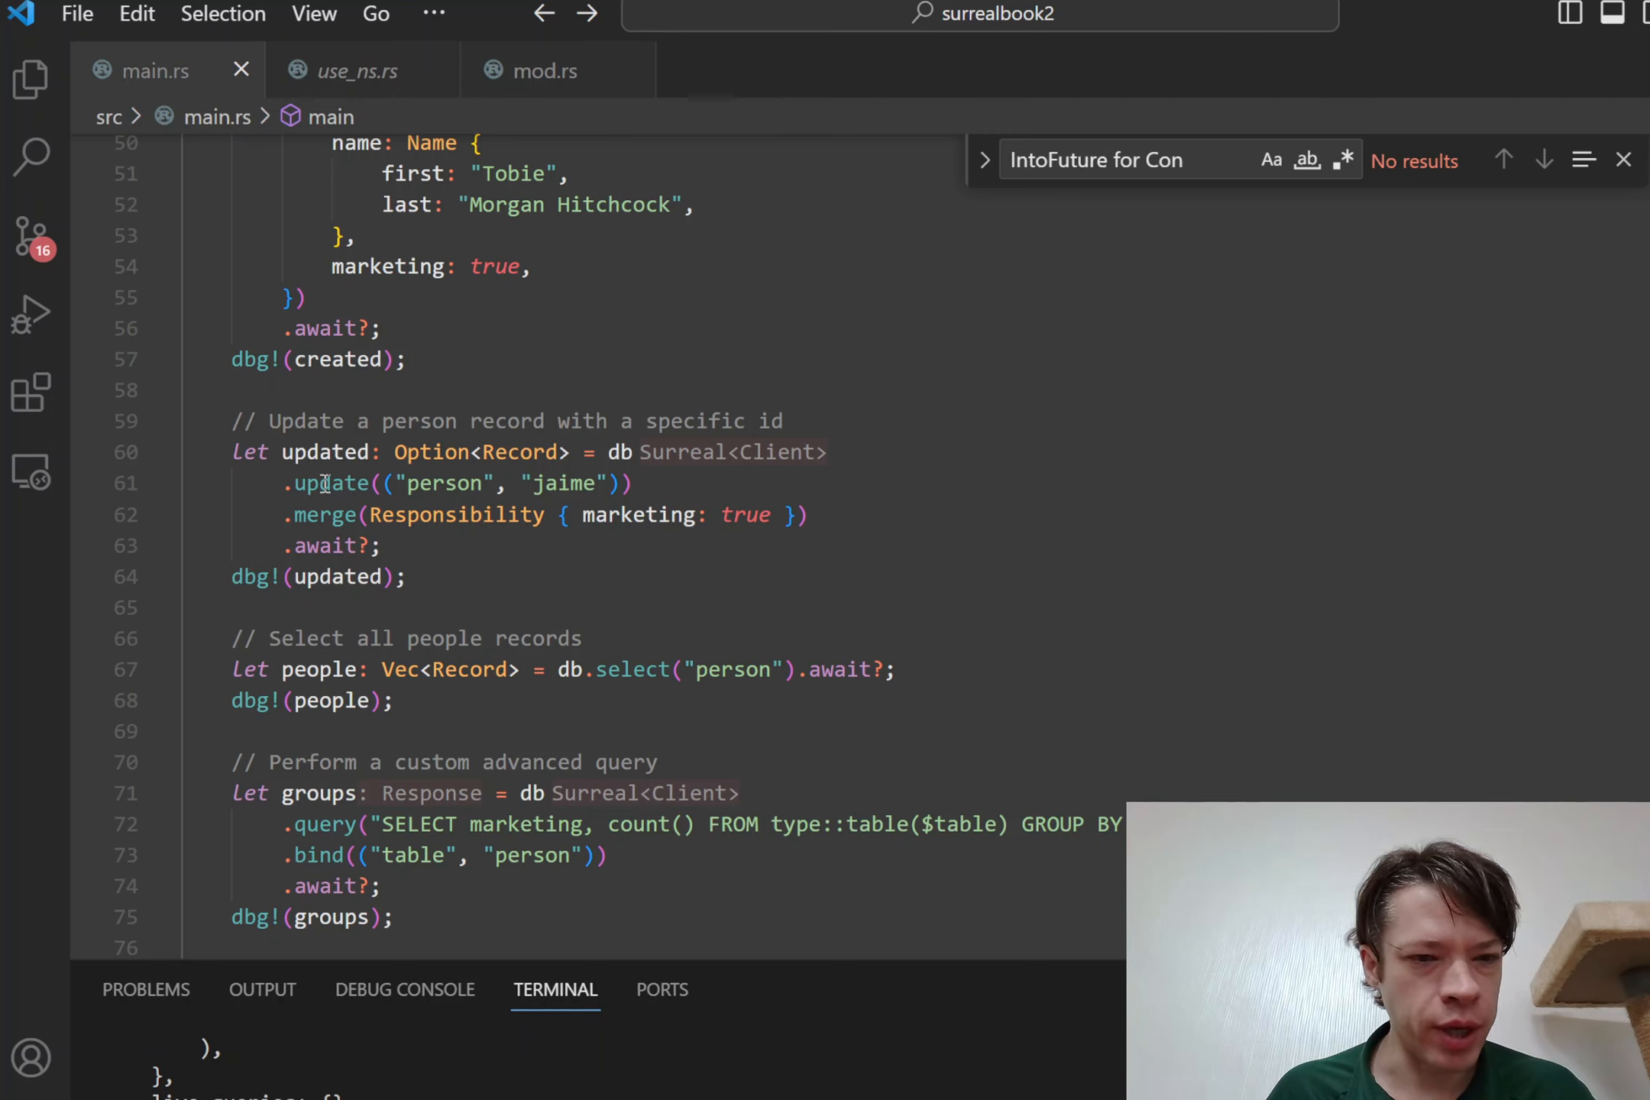
pyautogui.moveTo(330, 484)
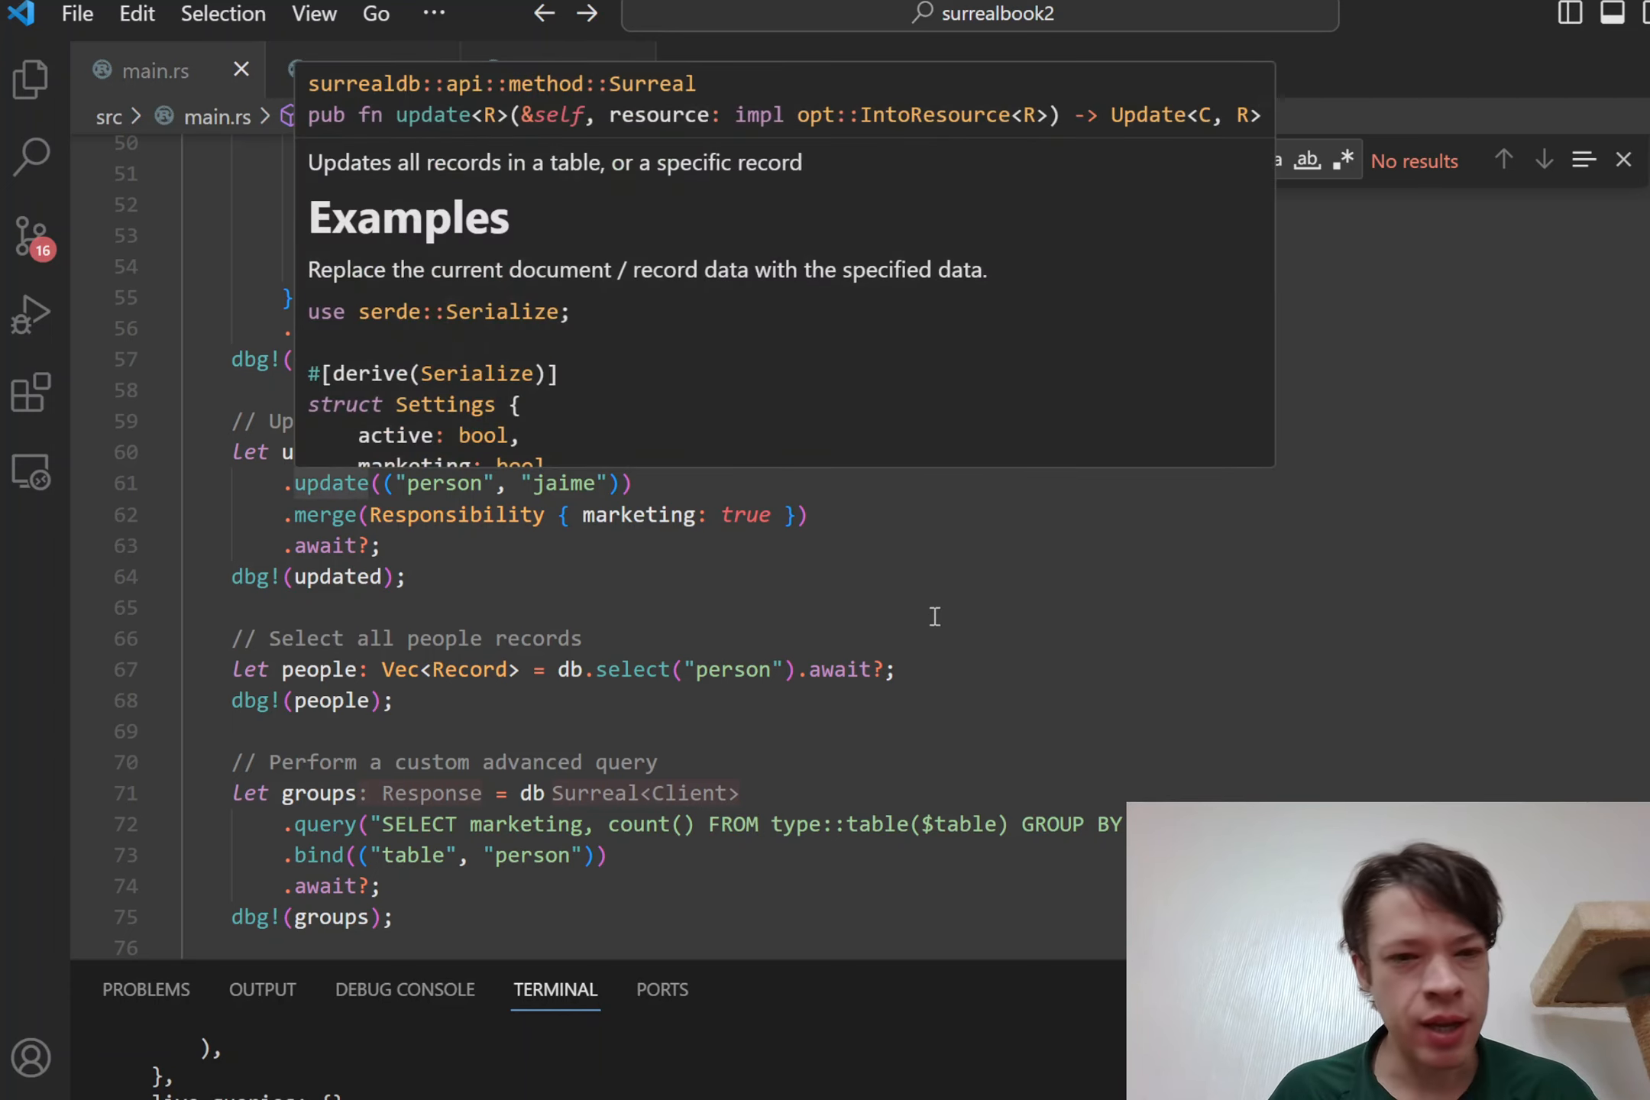
pyautogui.click(840, 558)
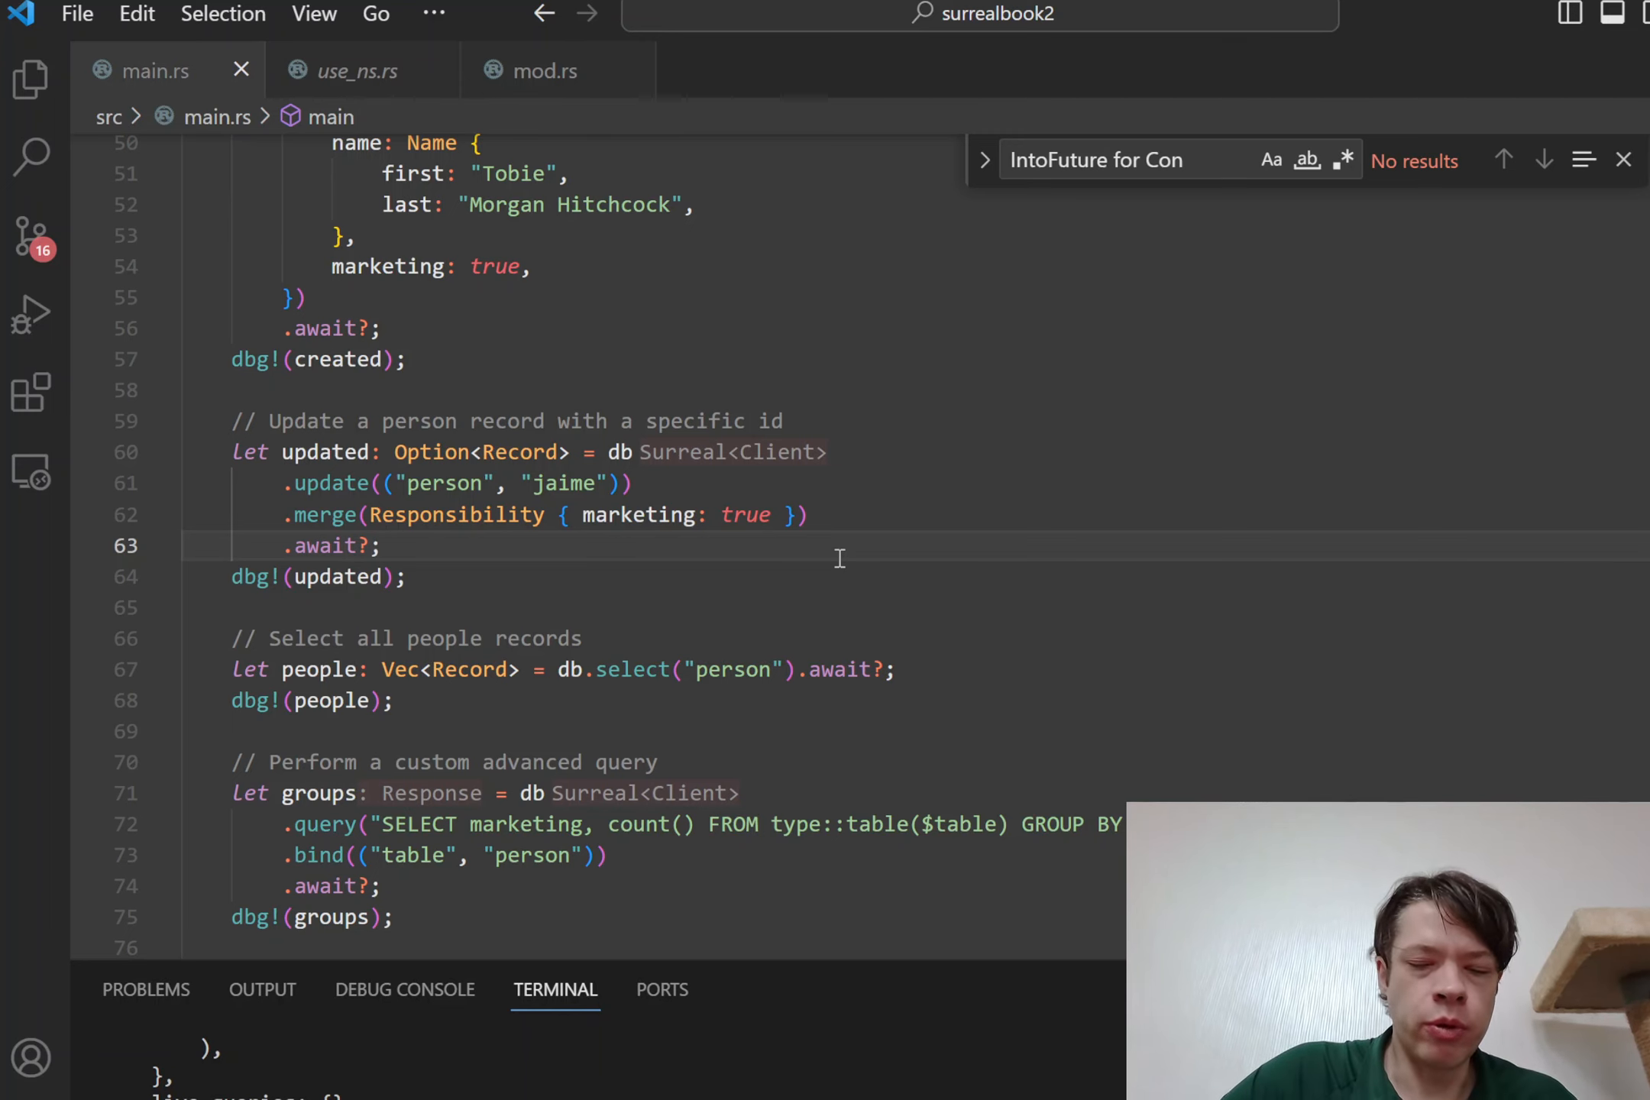
pyautogui.scroll(3, 840, 557)
pyautogui.scroll(5, 773, 541)
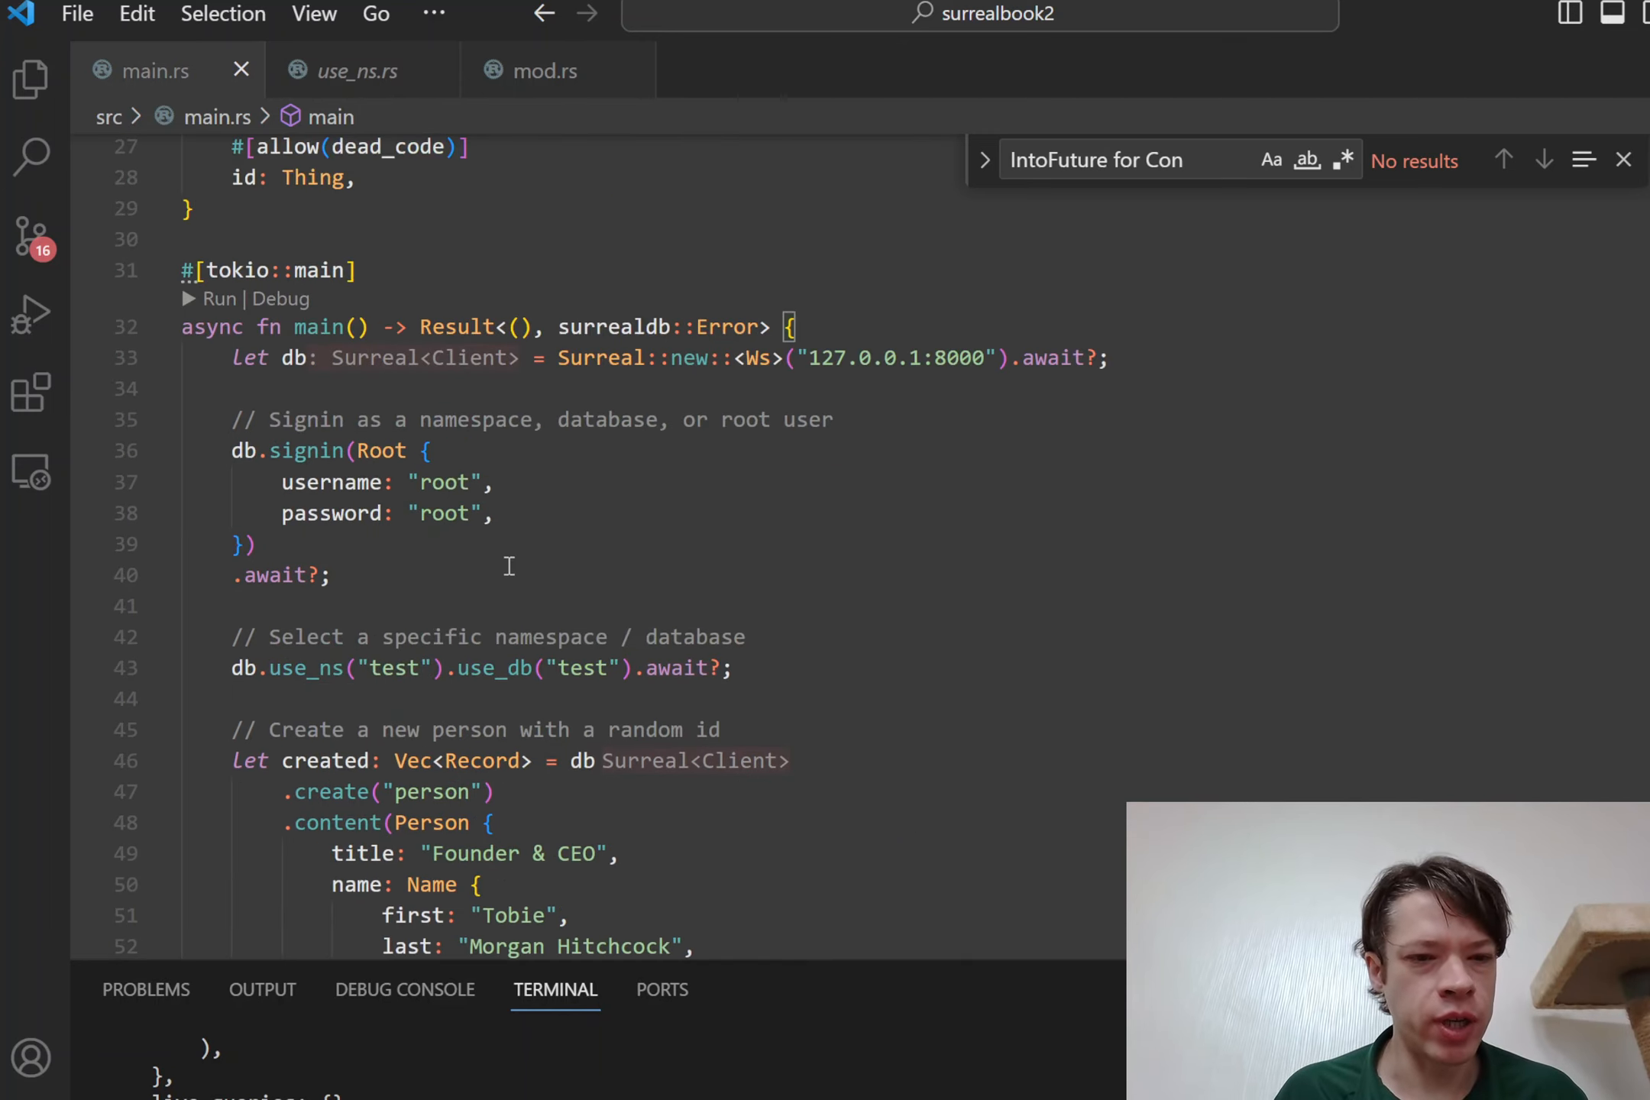
# - Add let c: () = "somethi".chars(); after line 40, save to see the Chars type hint, then select the line
pyautogui.click(509, 575)
pyautogui.press('Return')
pyautogui.press('Return')
pyautogui.write('let ')
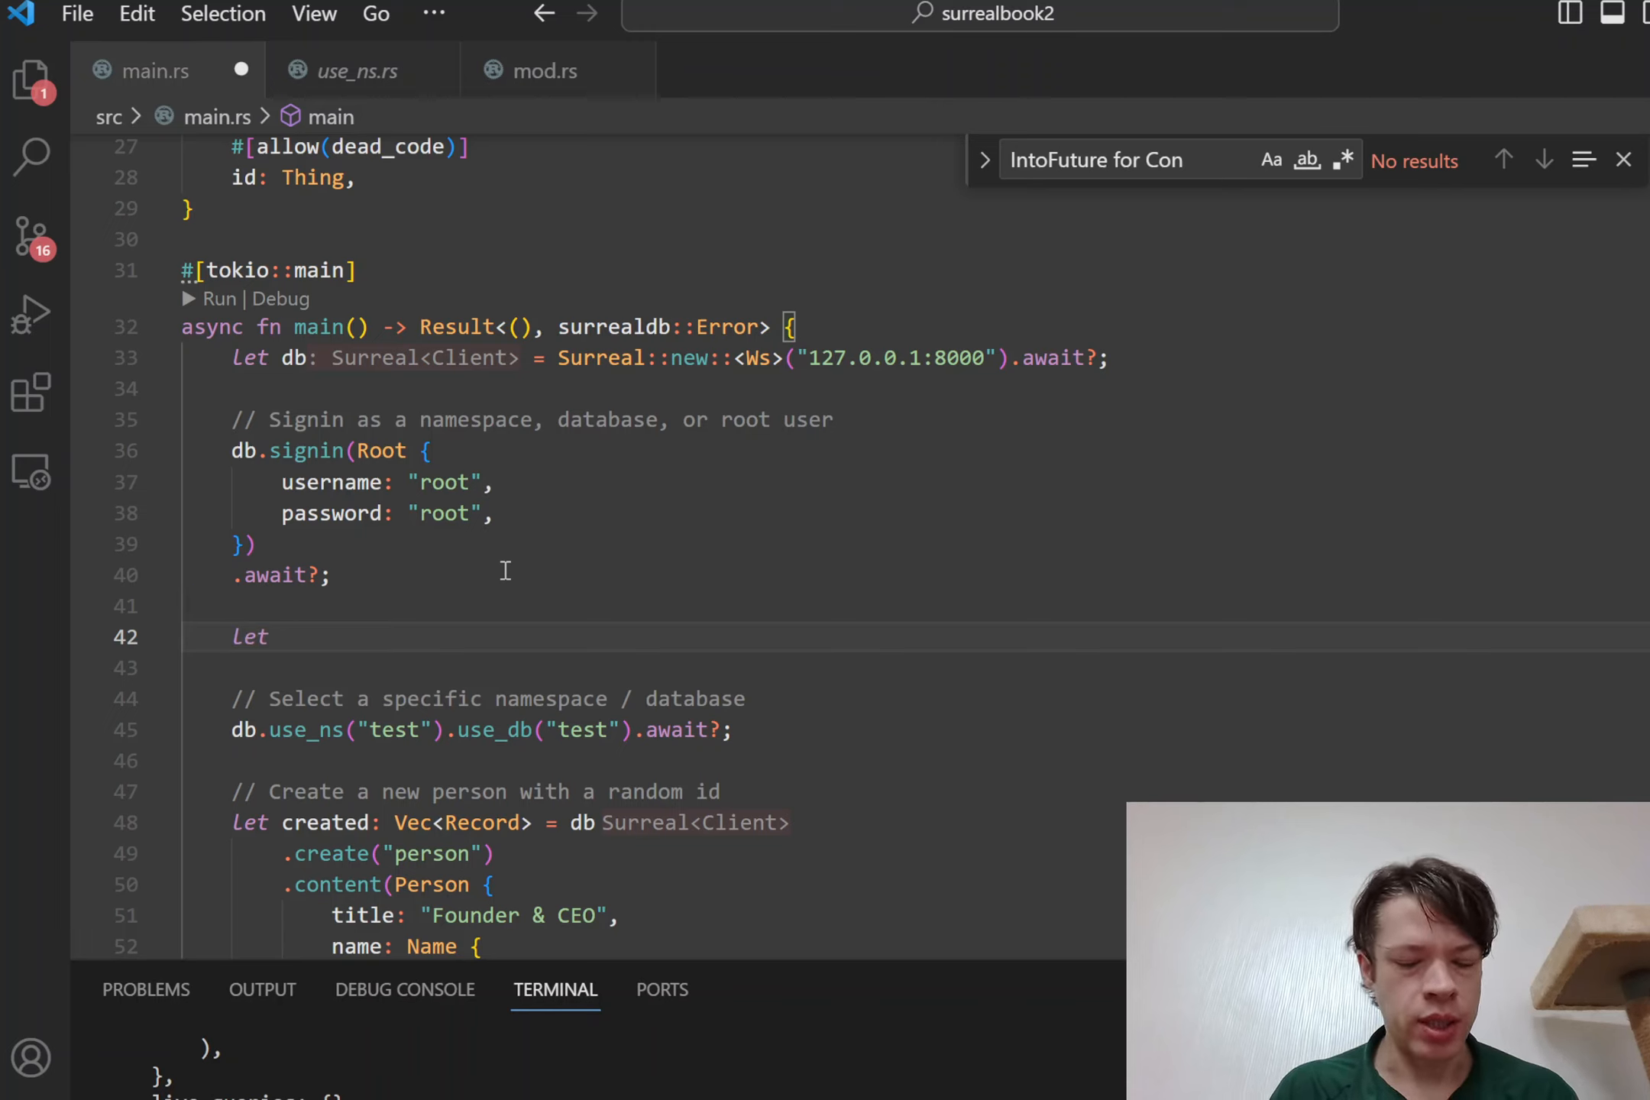
pyautogui.write('c = ')
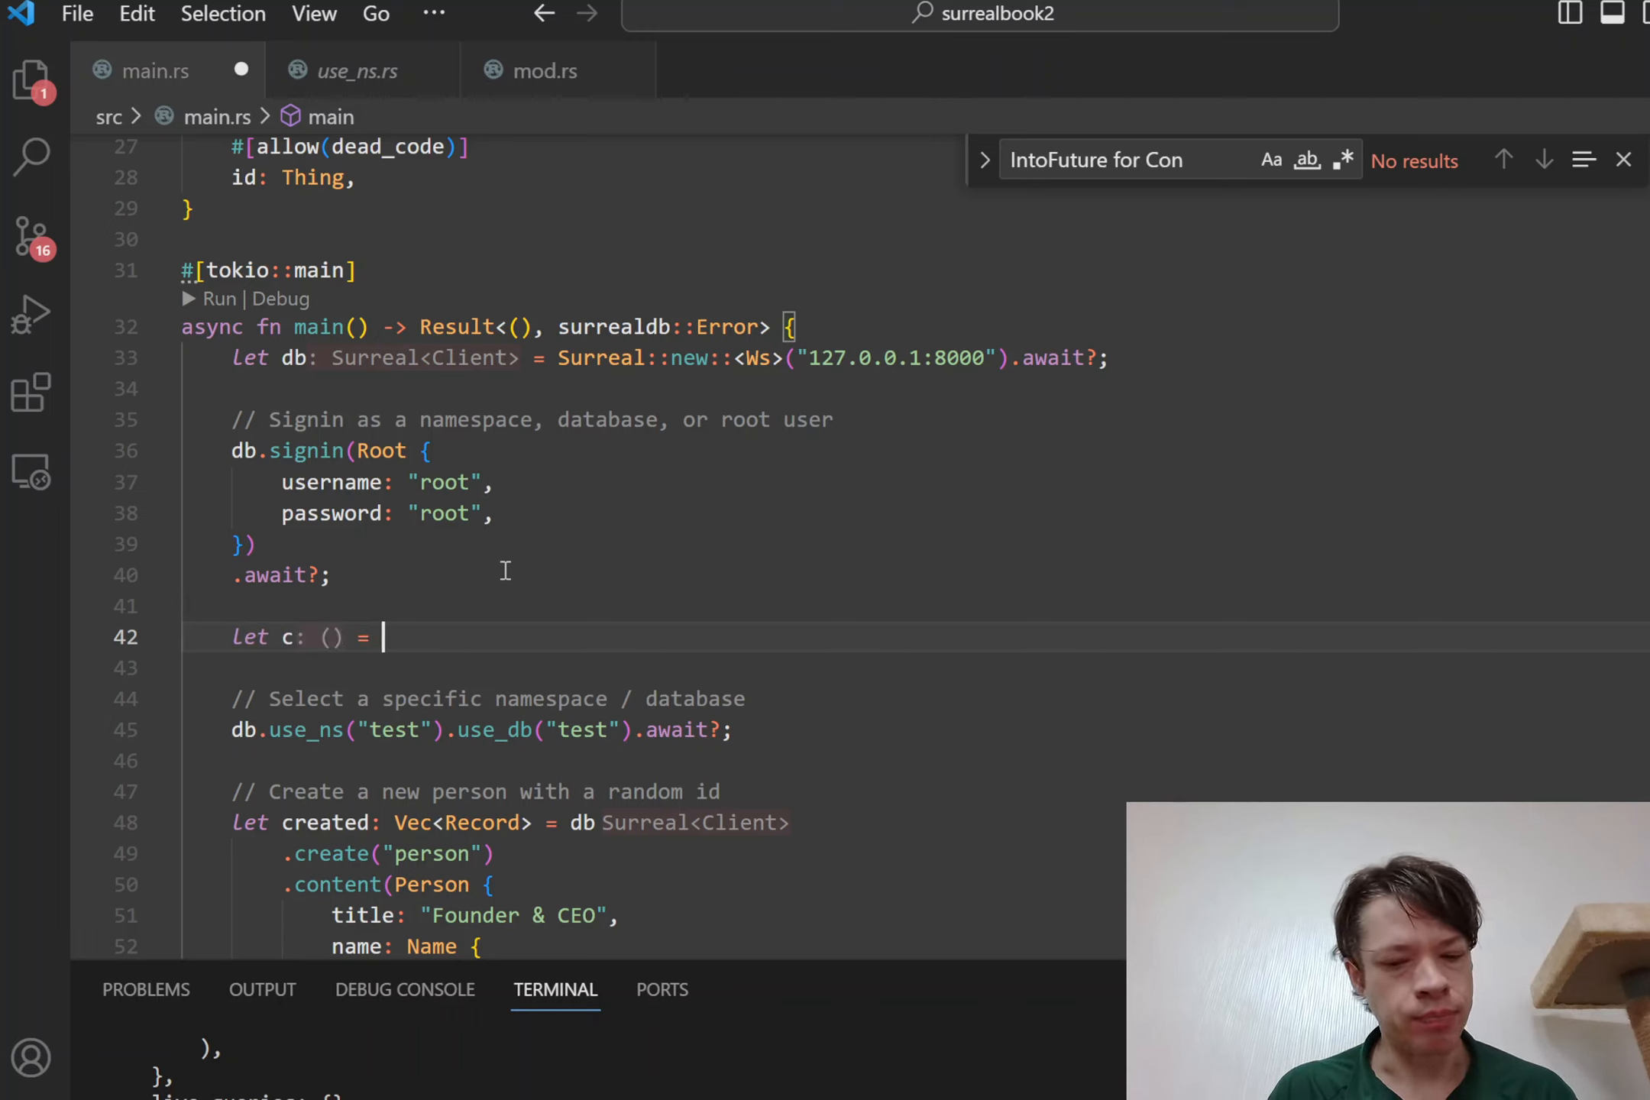
pyautogui.write('"somethi".')
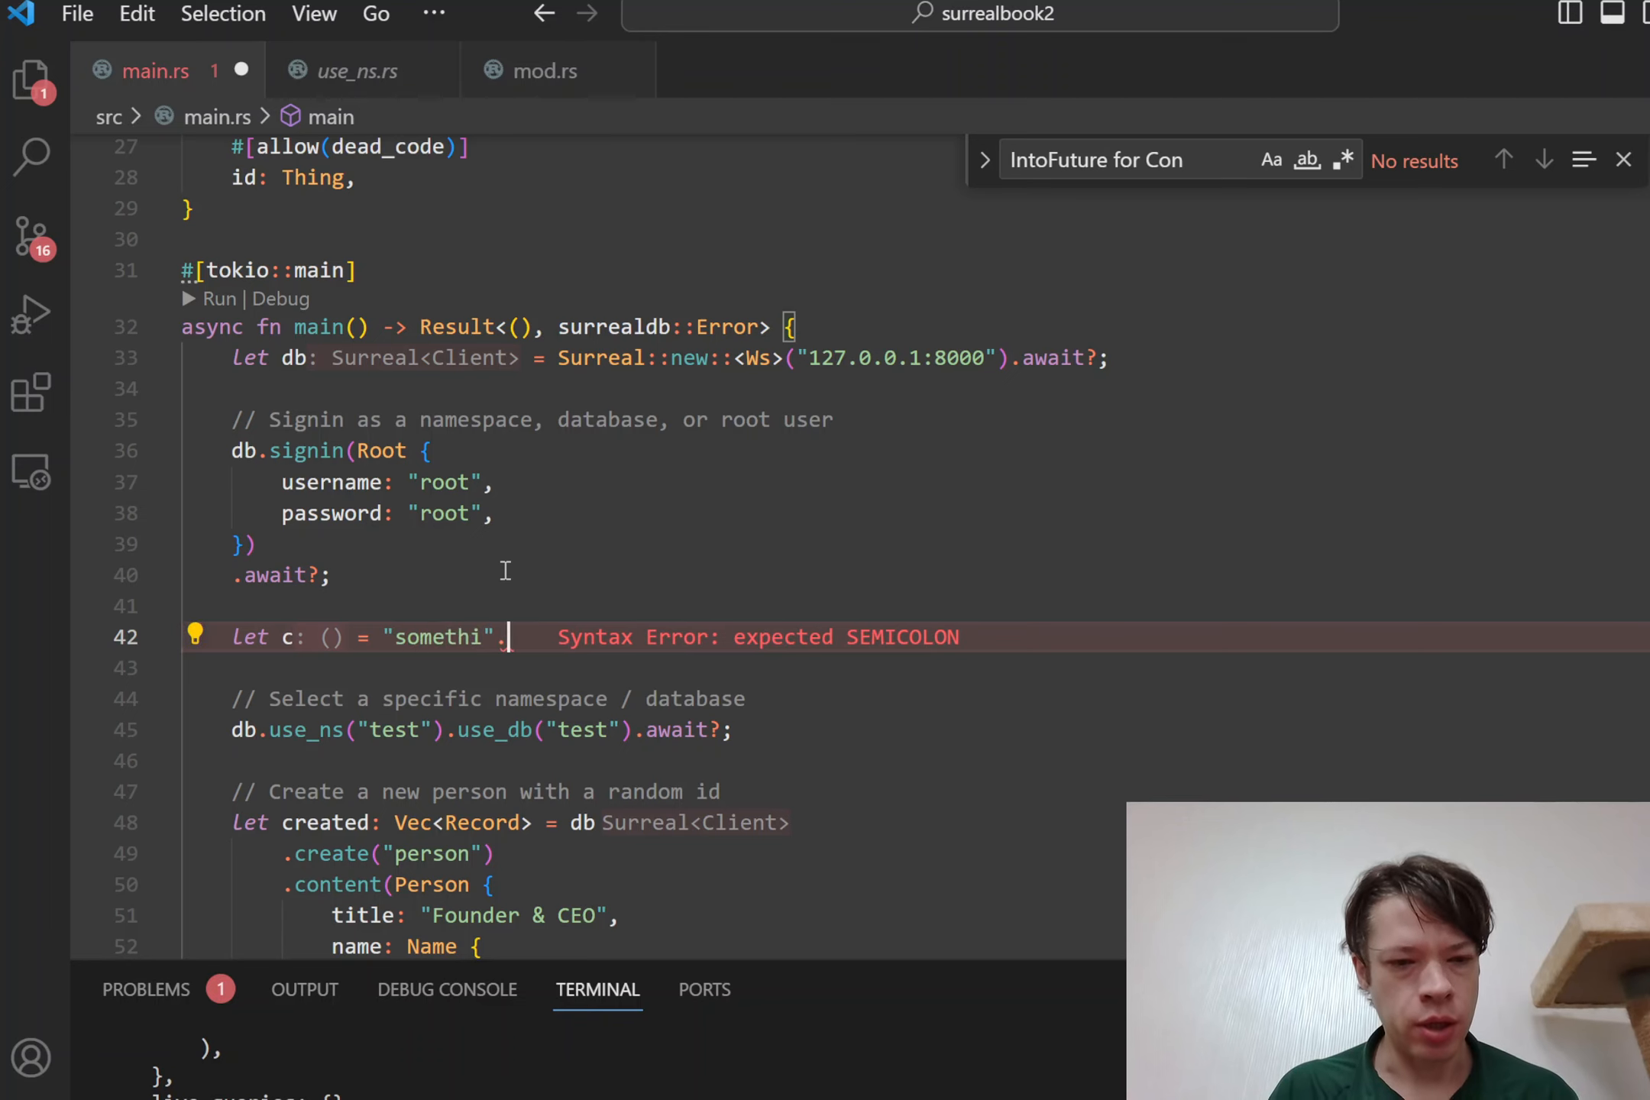
pyautogui.write('chars();')
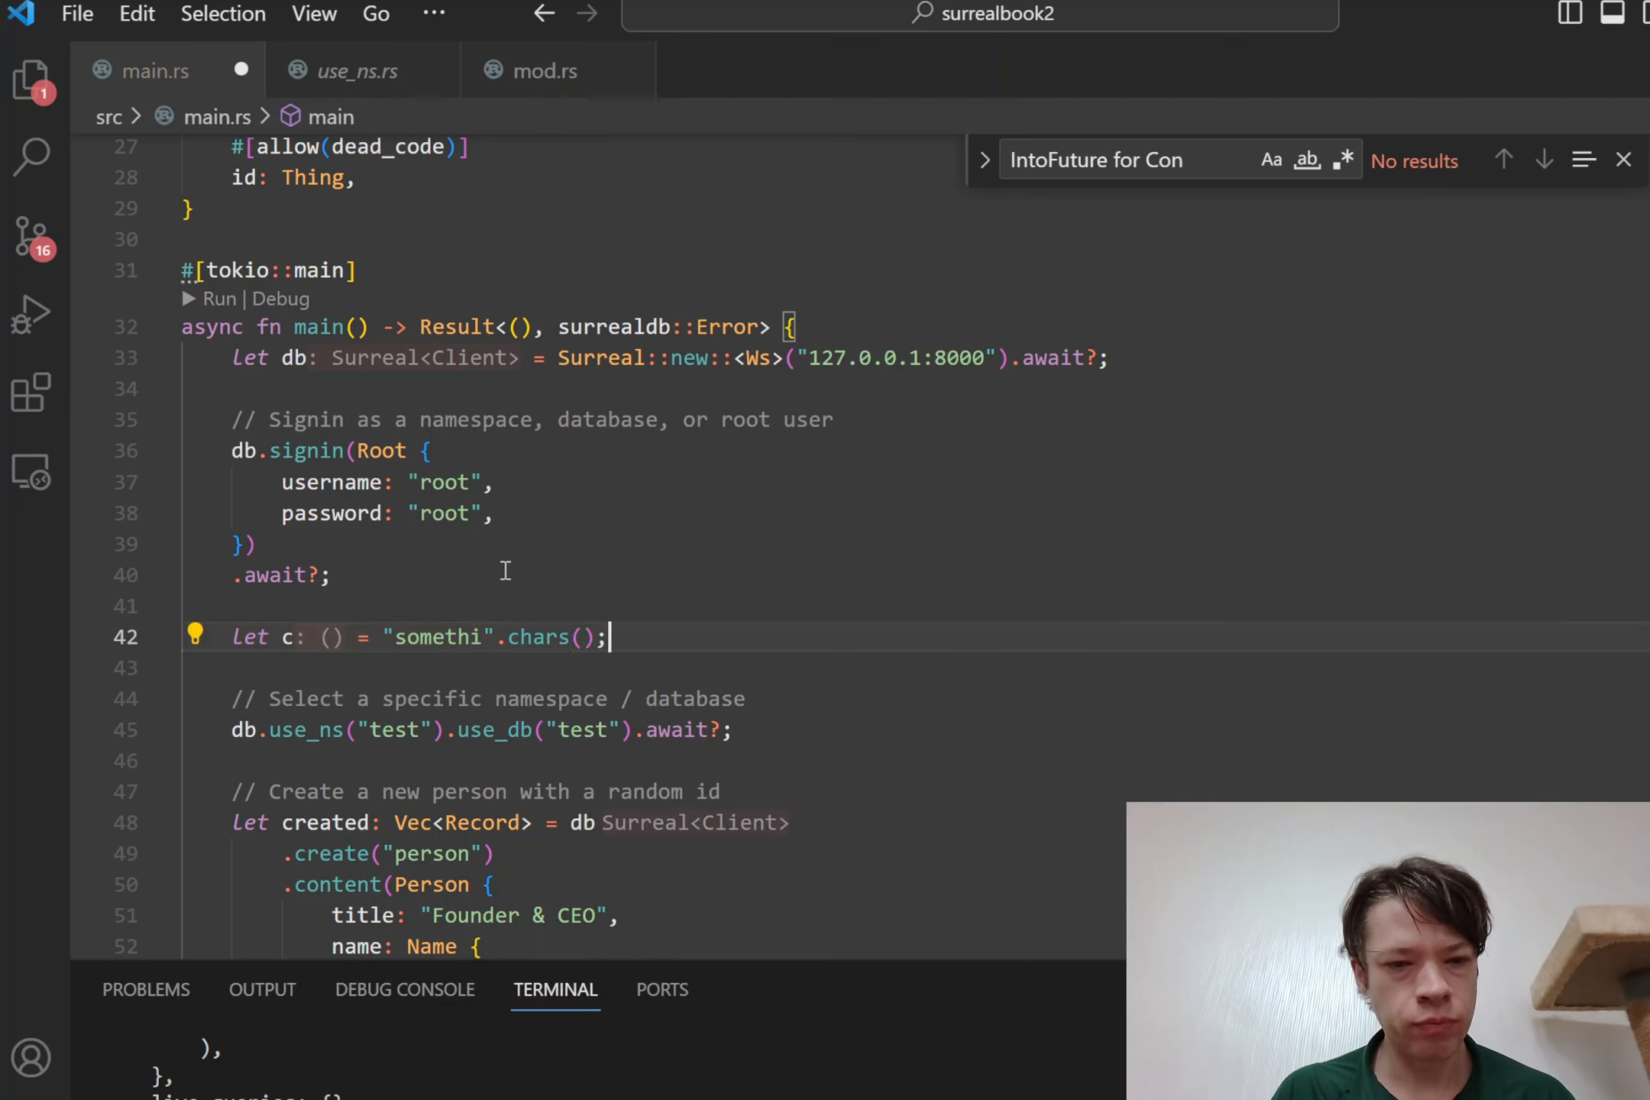
pyautogui.hotkey('ctrl', 's')
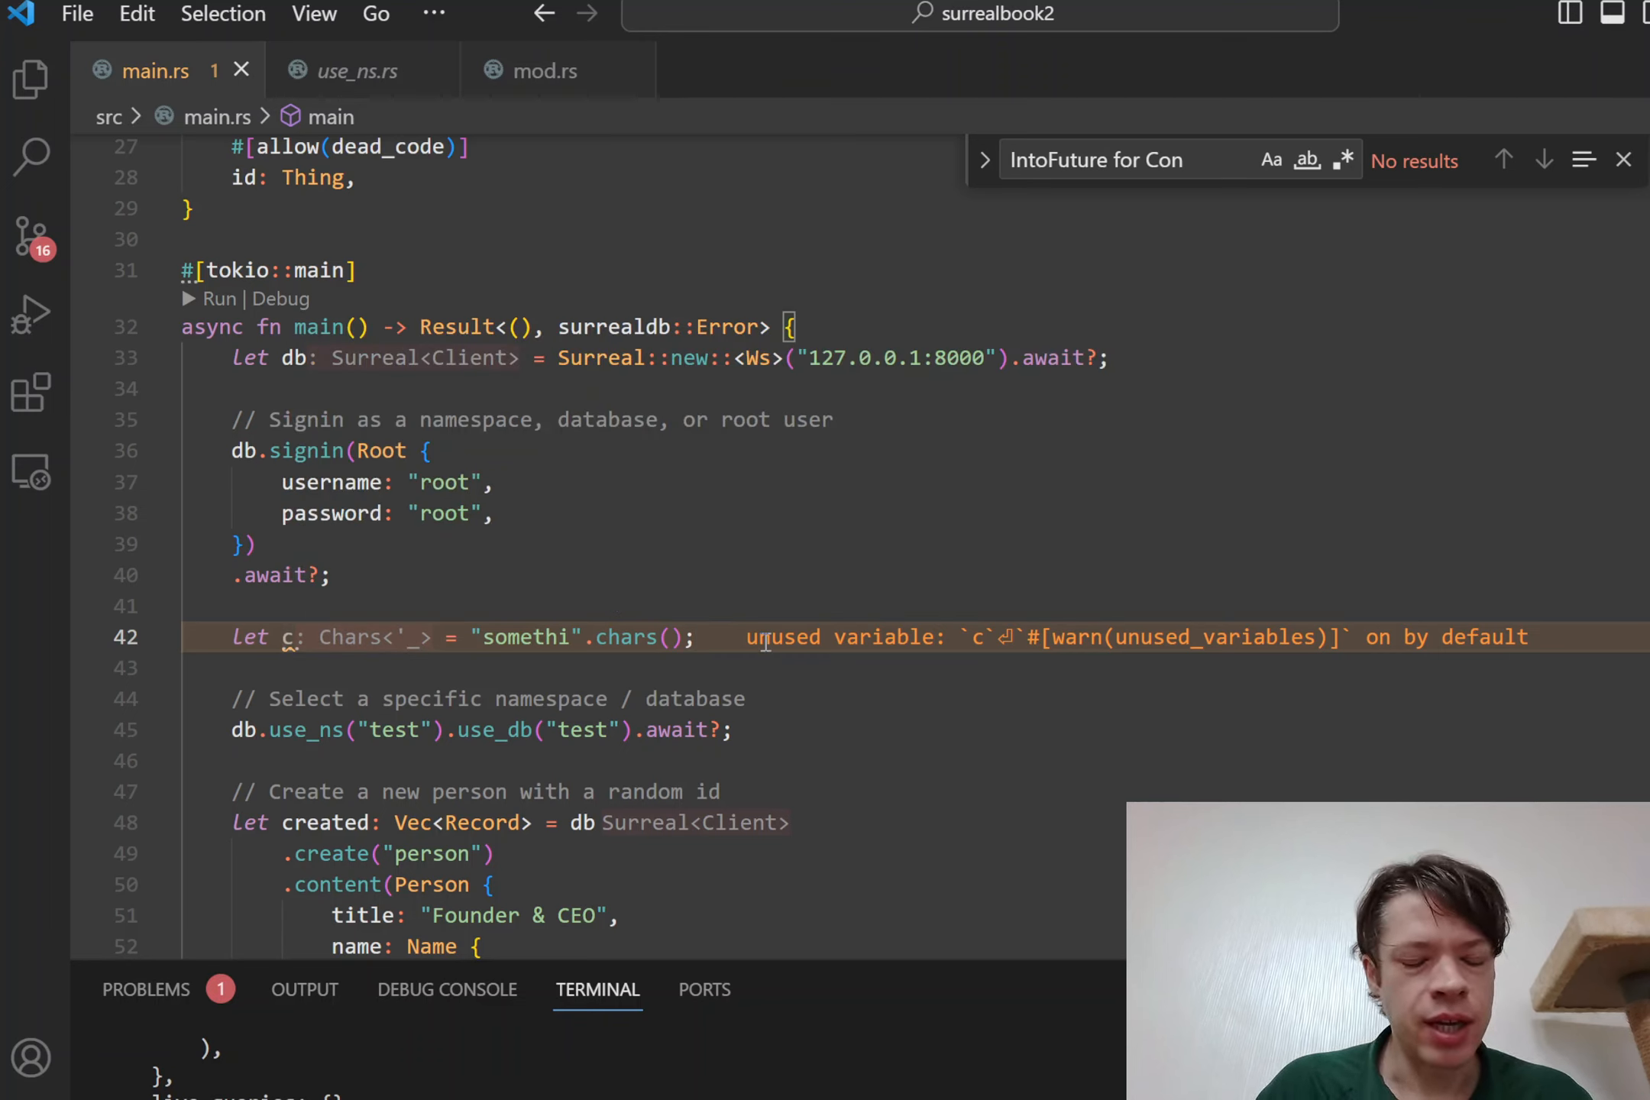
pyautogui.hotkey('shift', 'Home')
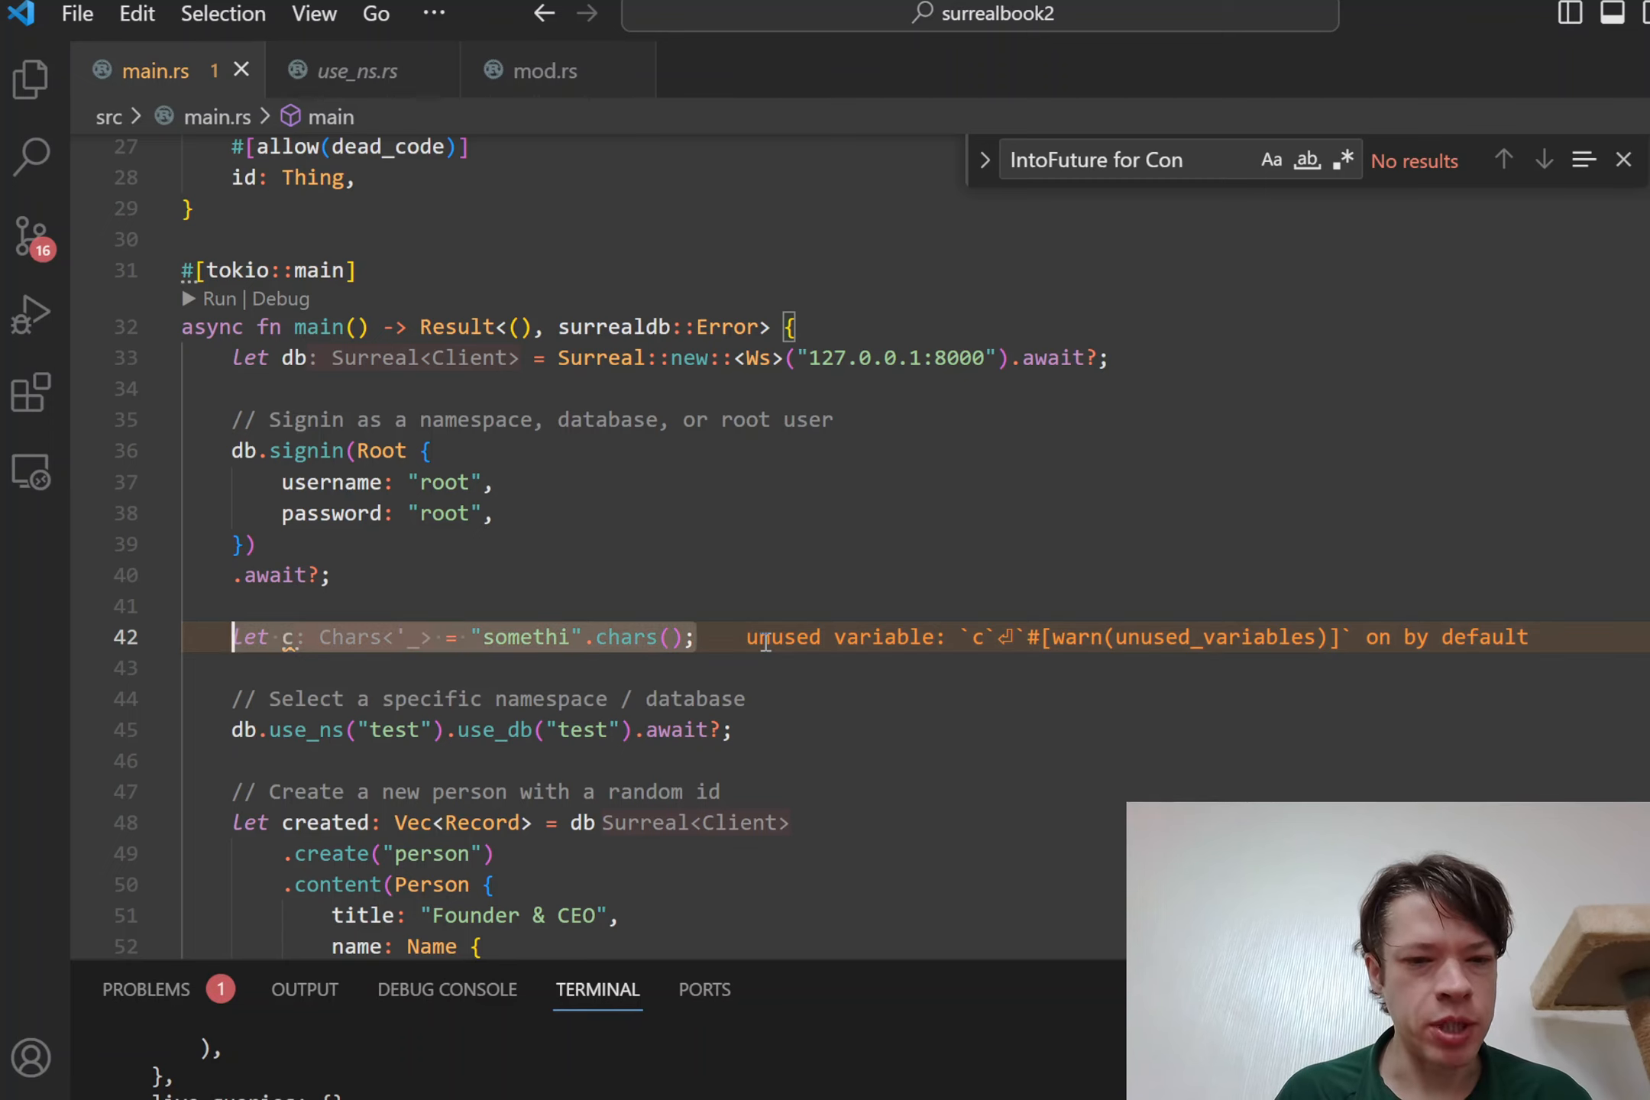
# - Delete the temporary chars line and move the caret up through the sign-in lines
pyautogui.press('BackSpace')
pyautogui.press('BackSpace')
pyautogui.press('BackSpace')
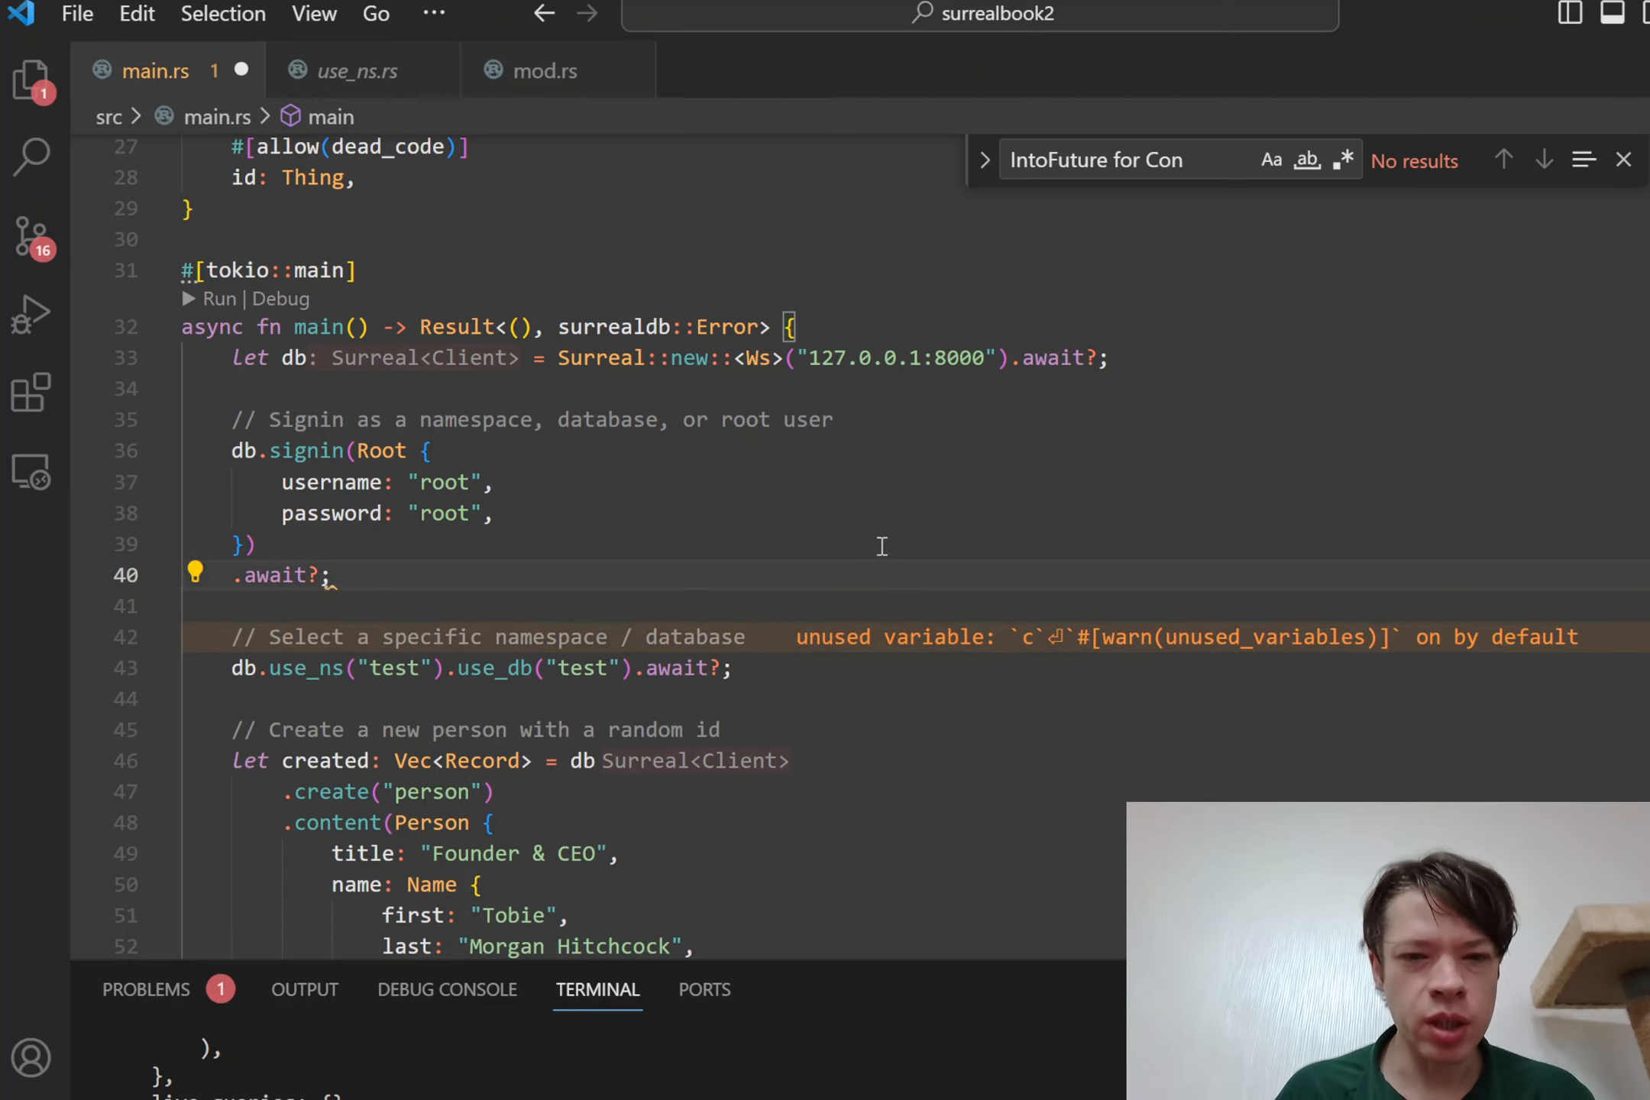
pyautogui.click(882, 574)
pyautogui.click(854, 492)
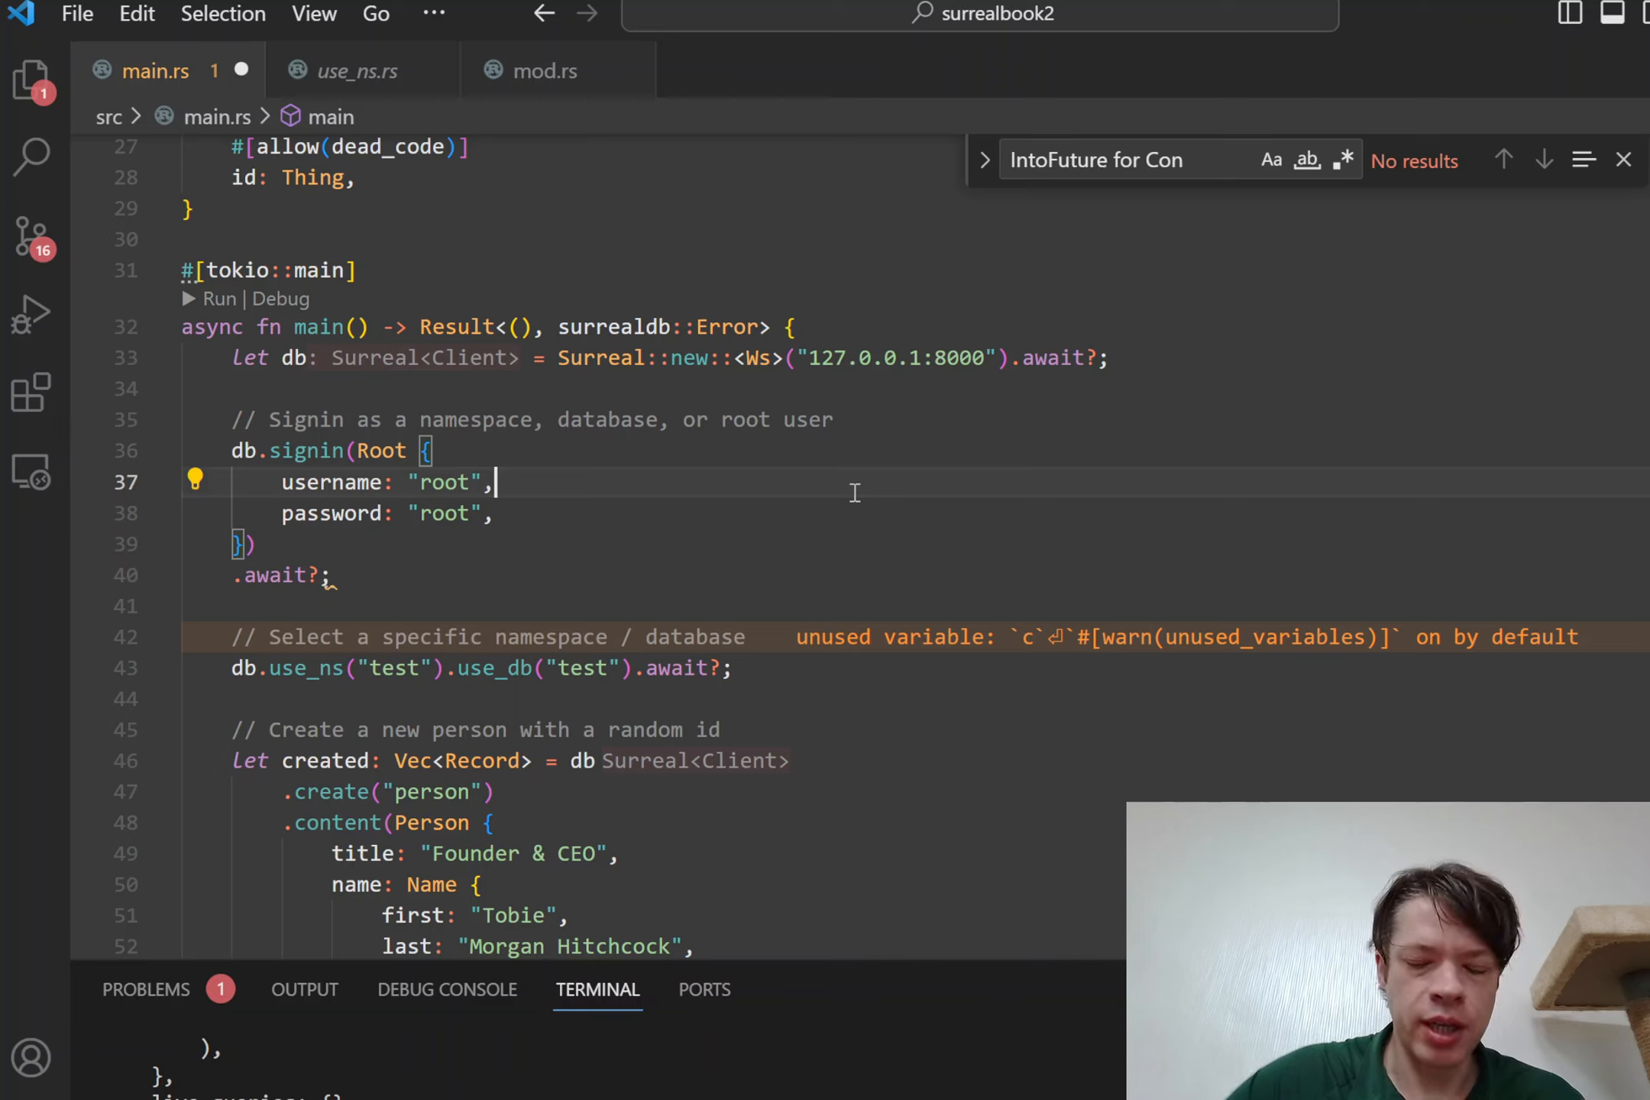
pyautogui.click(833, 419)
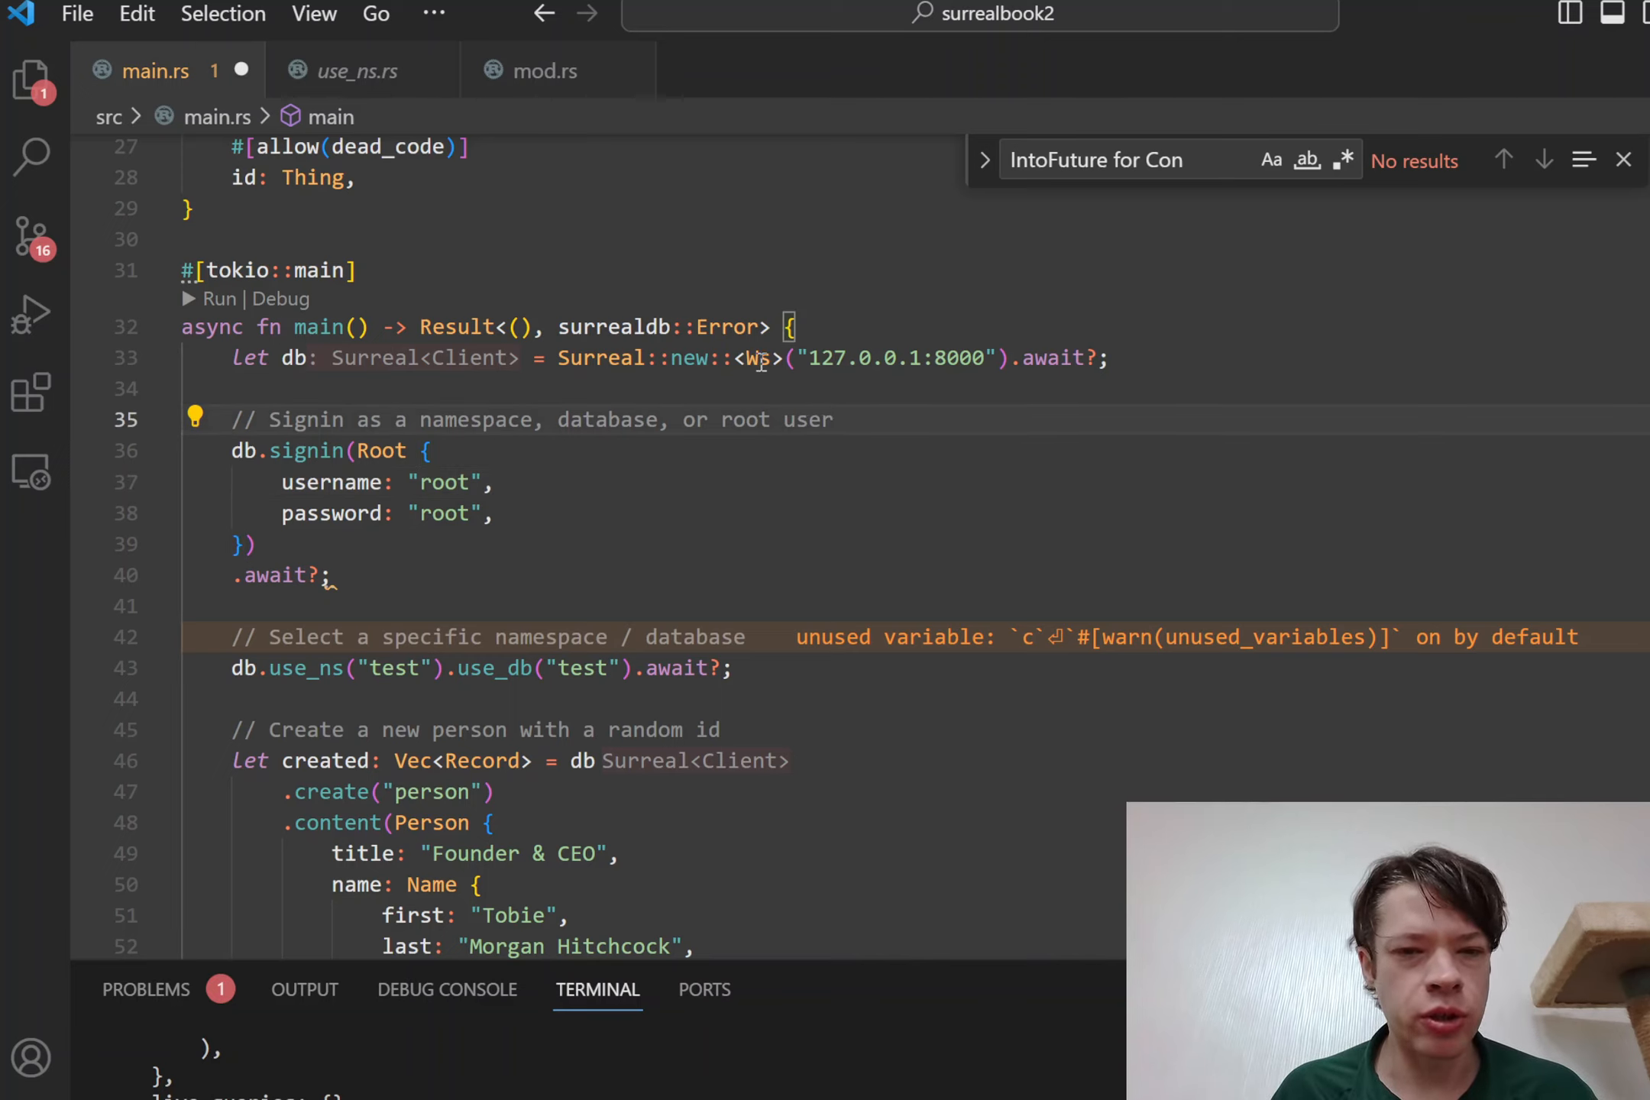
# - Jump through Surreal::new and Connect to IntoFuture, opening the core library's into_future.rs
pyautogui.keyDown('ctrl'); pyautogui.click(694, 358); pyautogui.keyUp('ctrl')
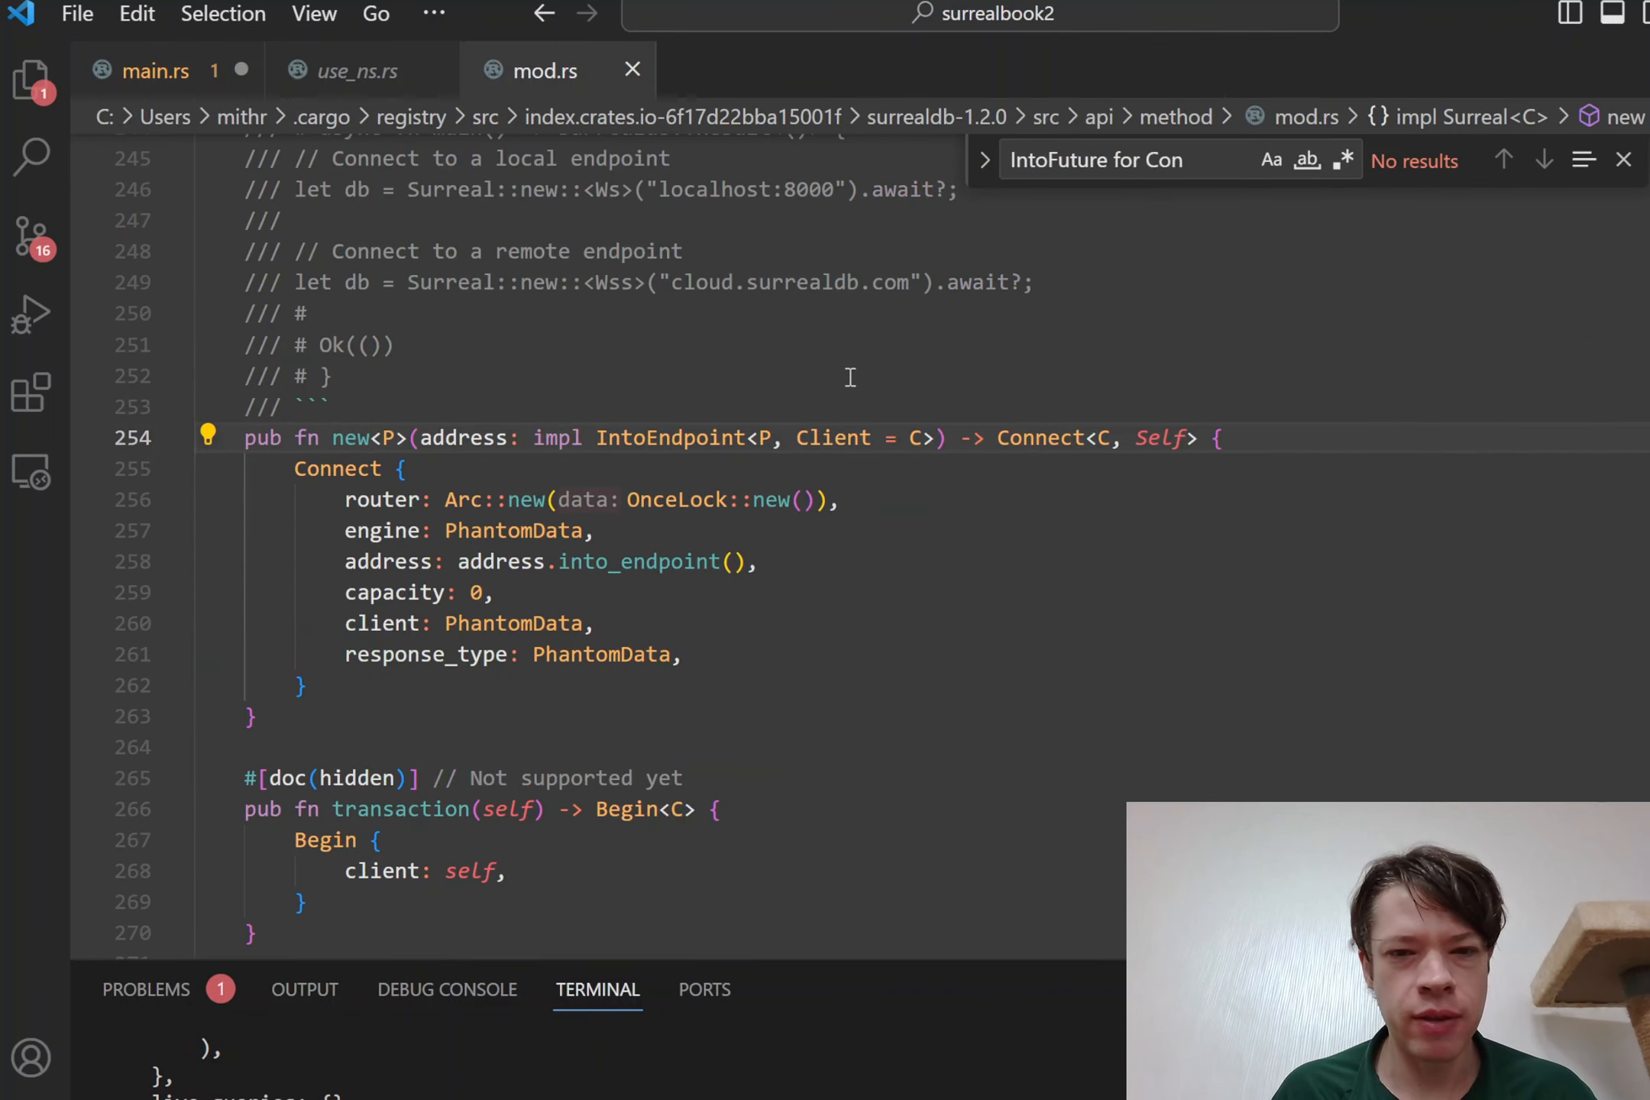
pyautogui.keyDown('ctrl'); pyautogui.click(1054, 437); pyautogui.keyUp('ctrl')
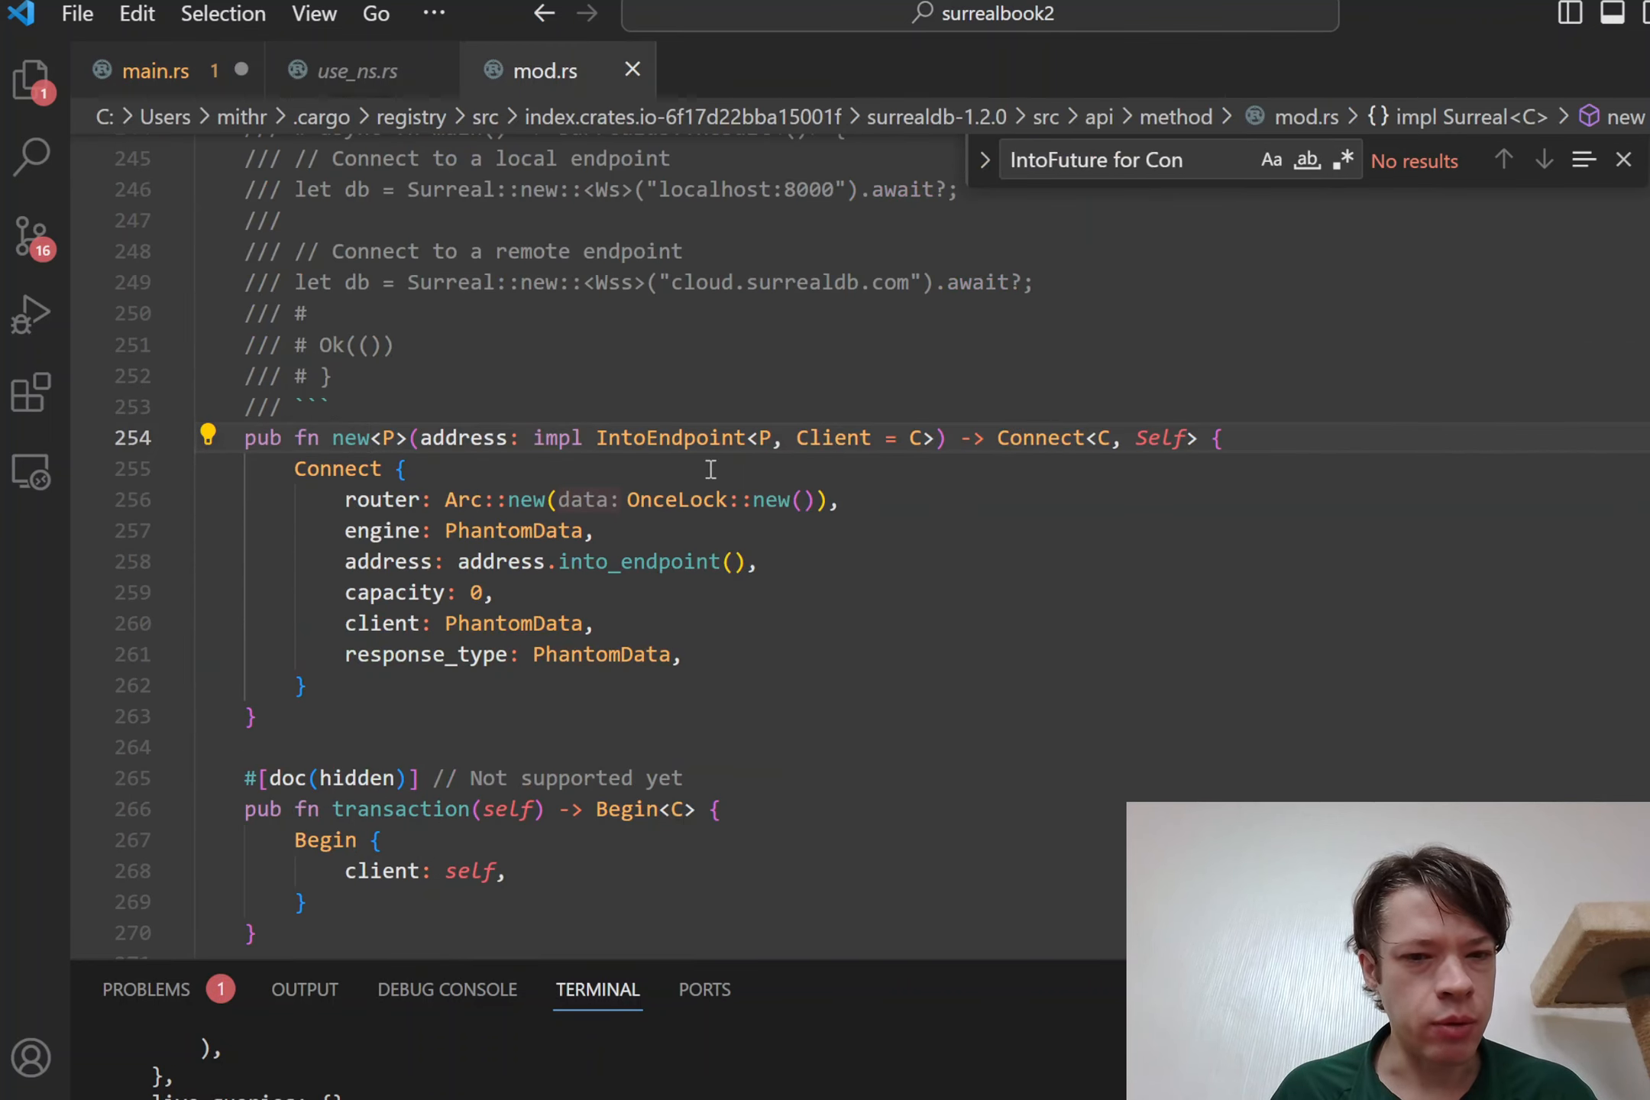
pyautogui.scroll(-10, 773, 515)
pyautogui.scroll(-10, 748, 490)
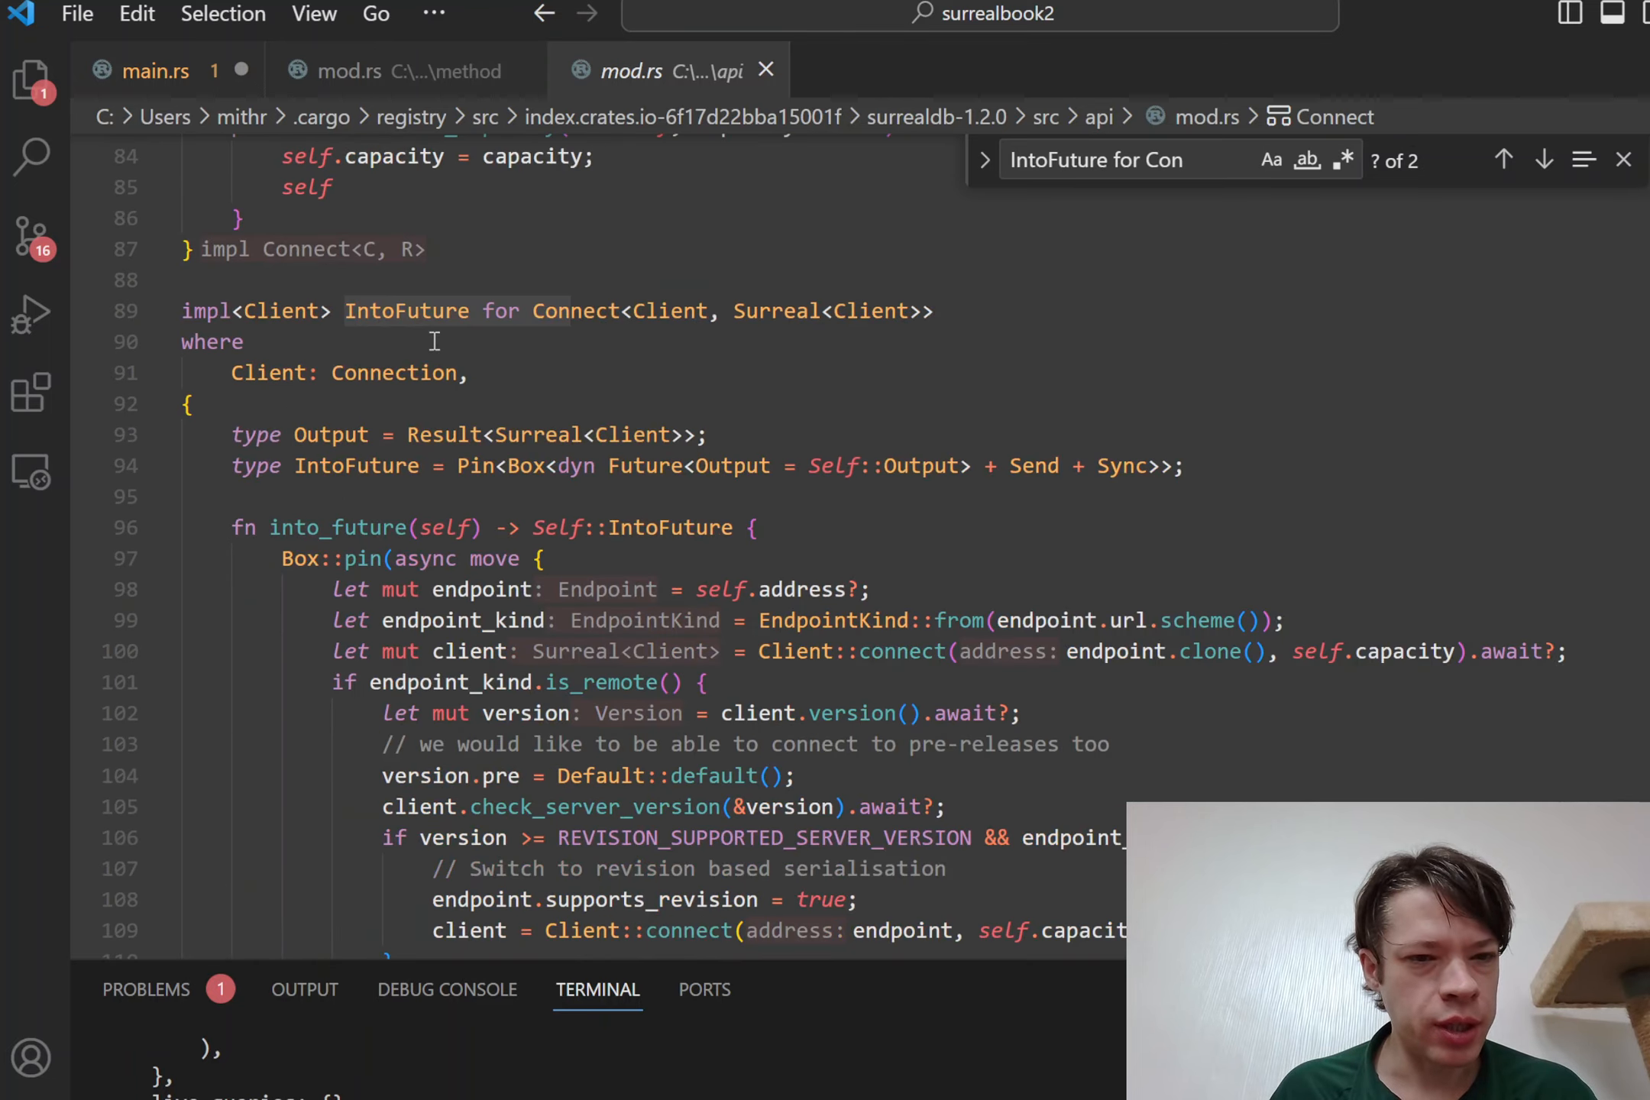
pyautogui.scroll(-3, 651, 450)
pyautogui.scroll(3, 516, 386)
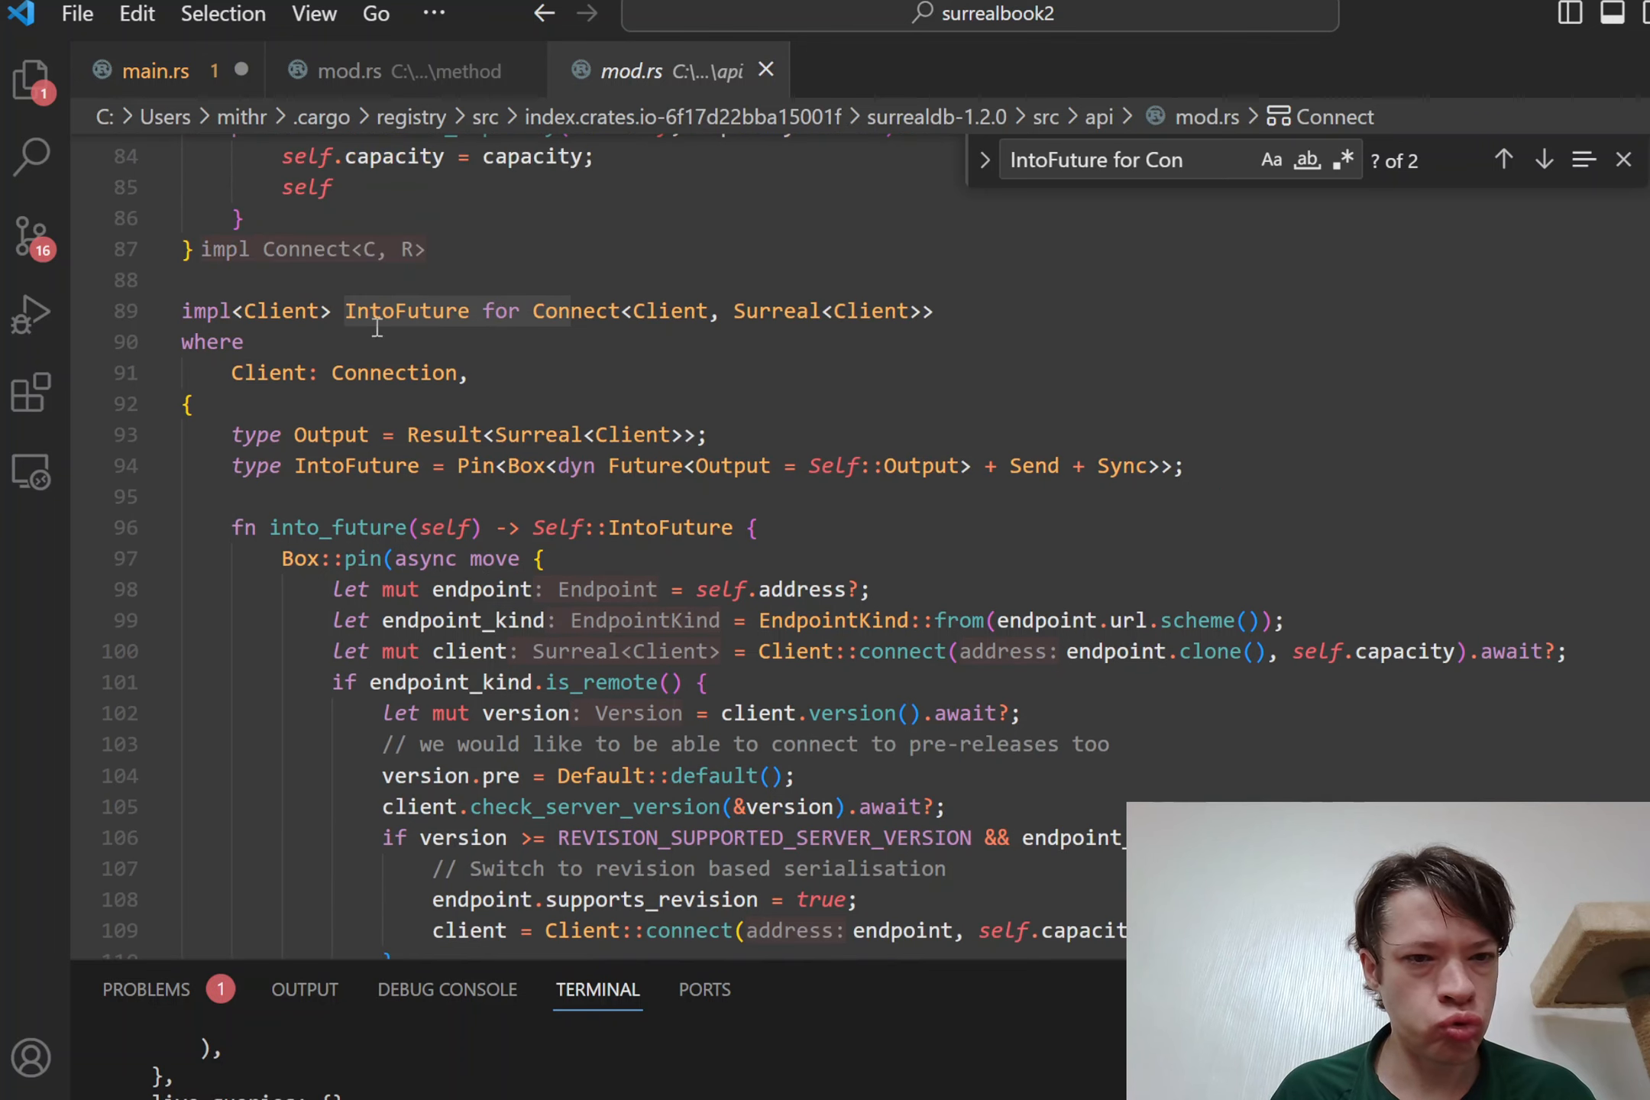
pyautogui.keyDown('ctrl'); pyautogui.click(372, 313); pyautogui.keyUp('ctrl')
pyautogui.keyDown('ctrl'); pyautogui.click(373, 313); pyautogui.keyUp('ctrl')
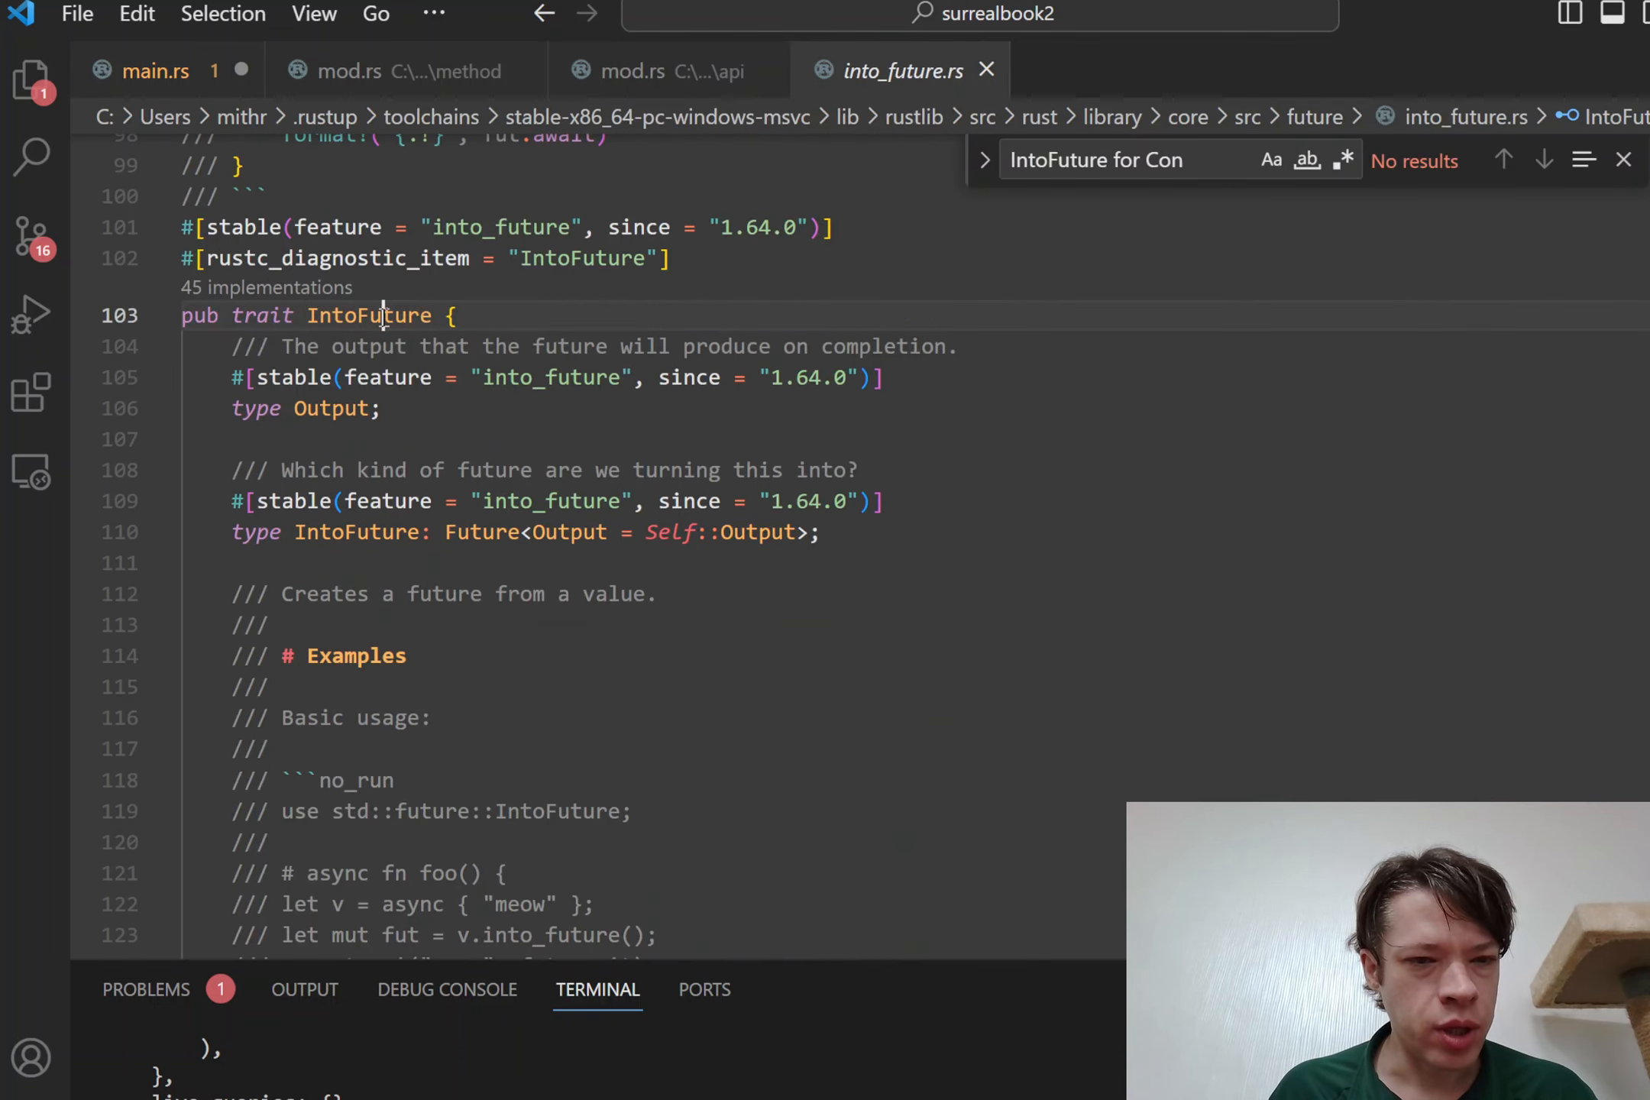
pyautogui.scroll(5, 710, 430)
pyautogui.scroll(5, 709, 431)
pyautogui.scroll(3, 709, 430)
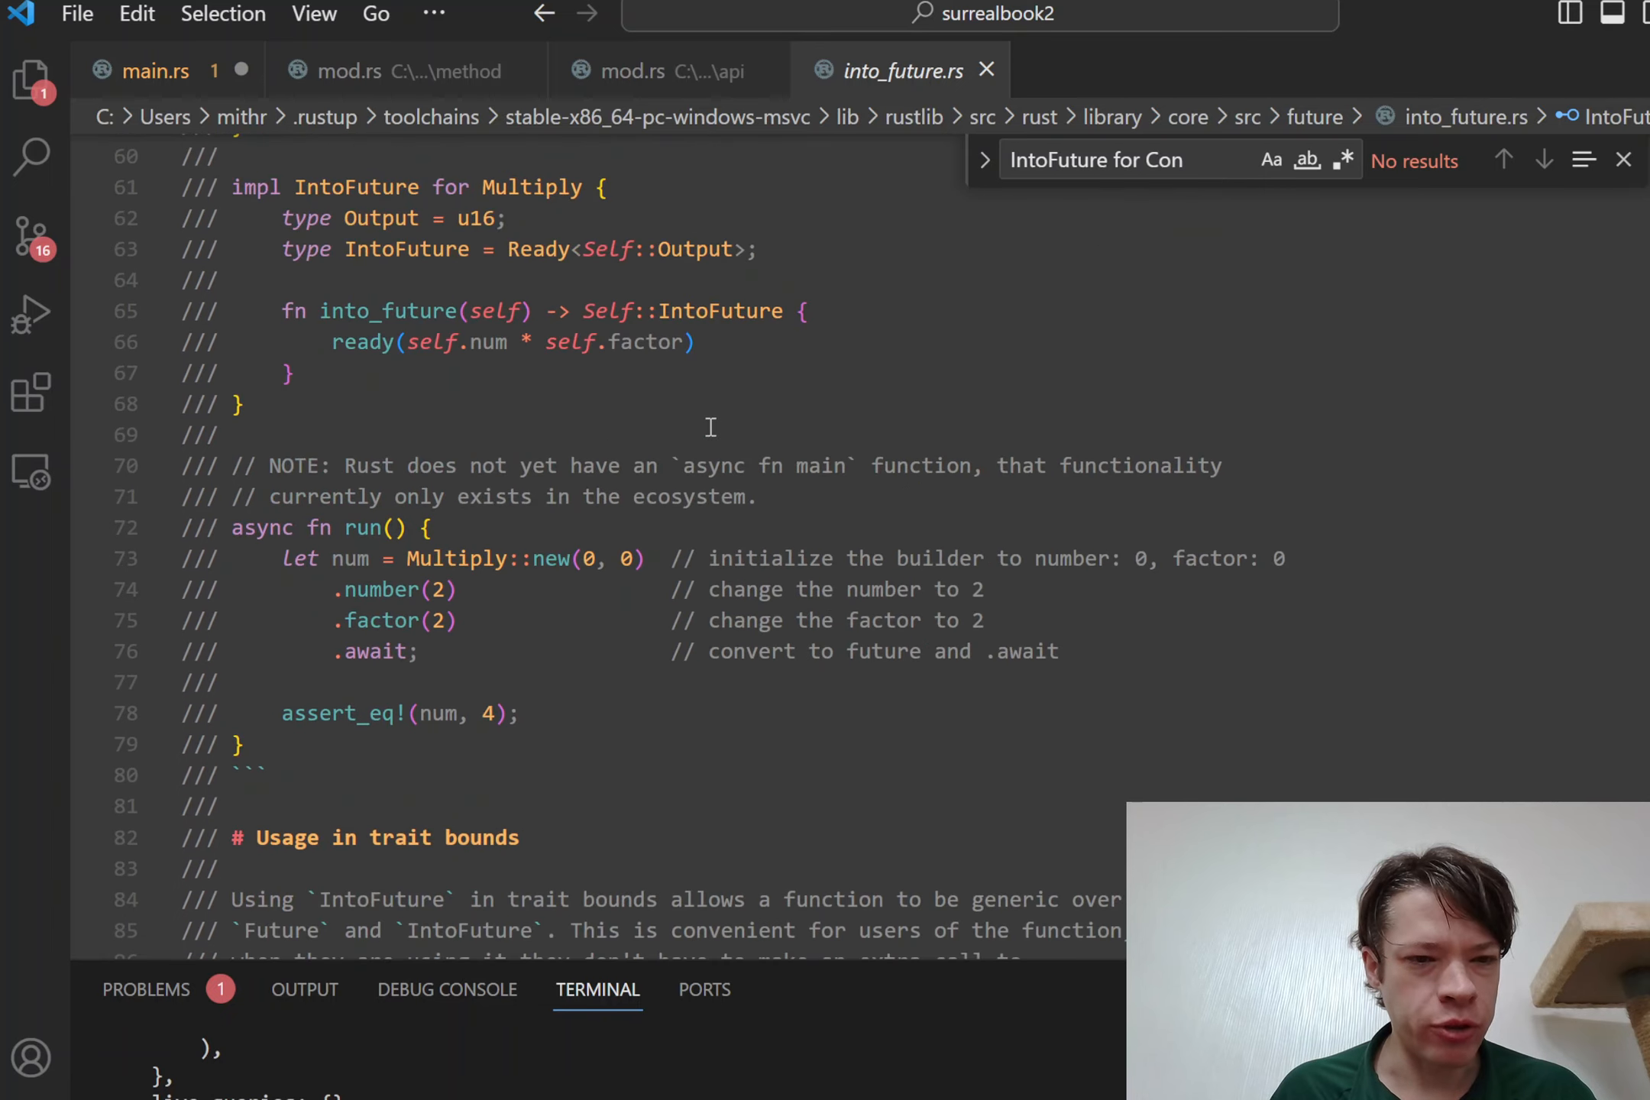
pyautogui.scroll(3, 703, 428)
pyautogui.scroll(5, 700, 427)
pyautogui.scroll(3, 700, 427)
pyautogui.scroll(-3, 700, 426)
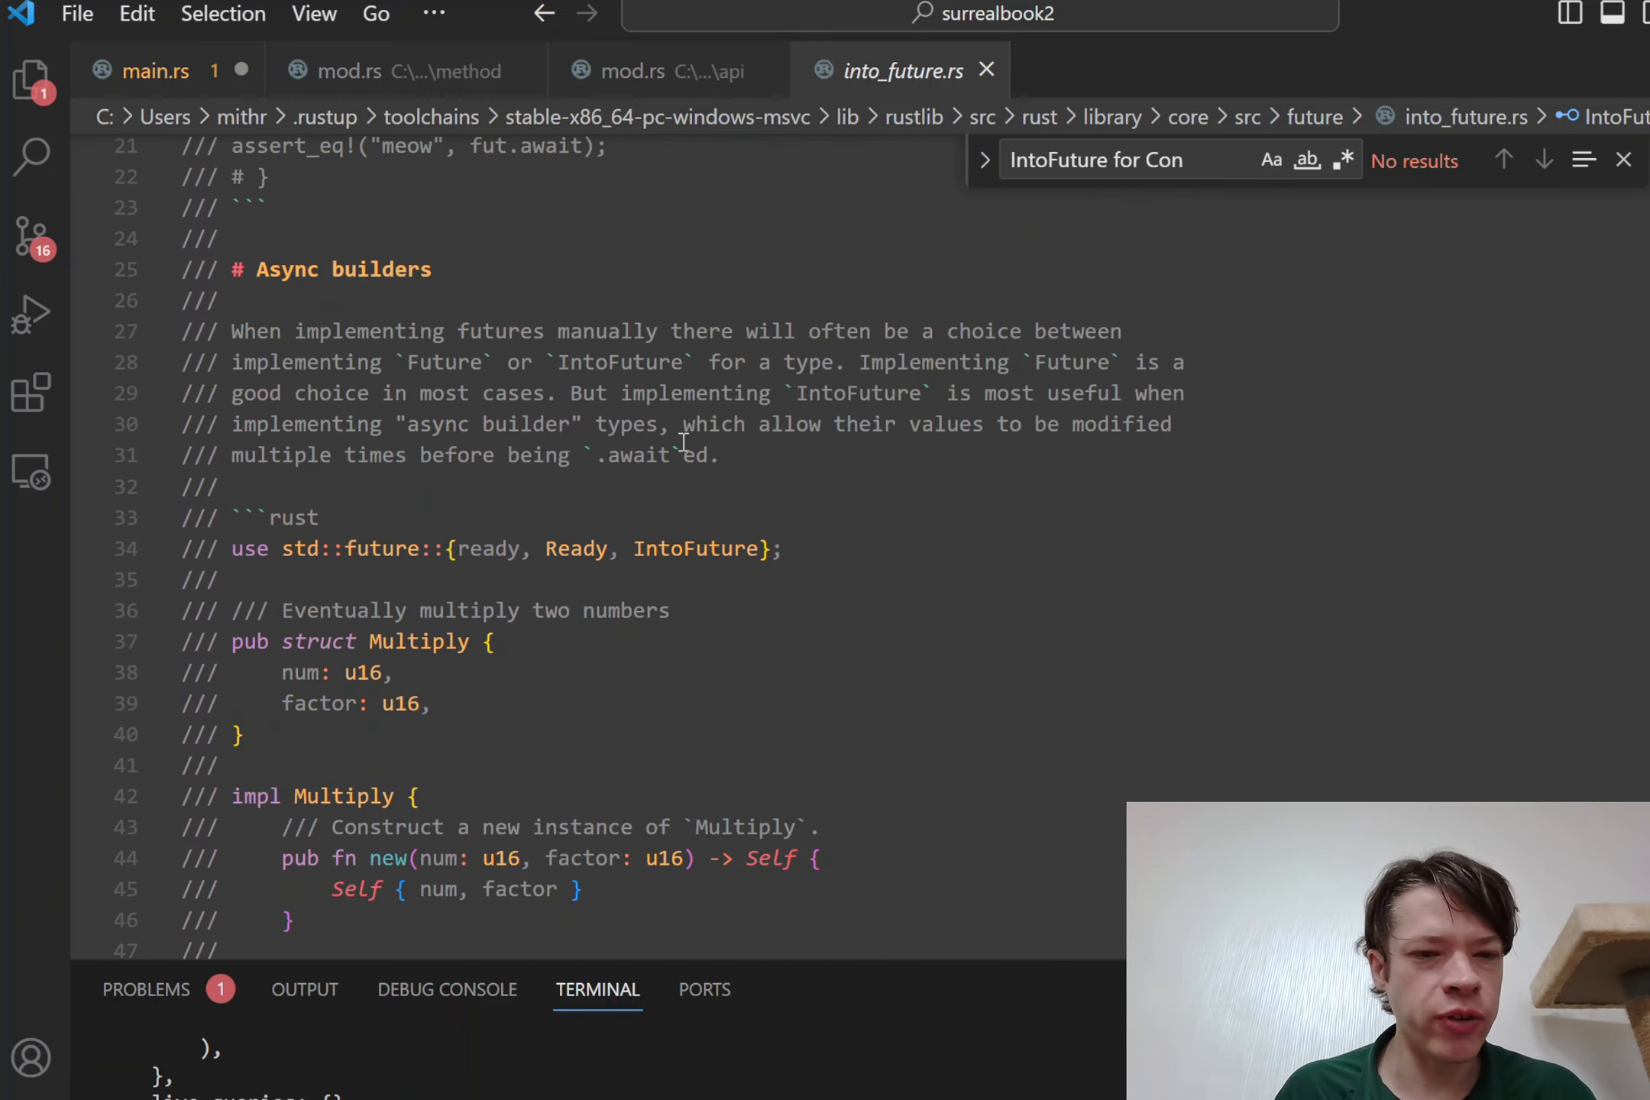
pyautogui.scroll(-1, 539, 426)
pyautogui.hotkey('alt', 'Left')
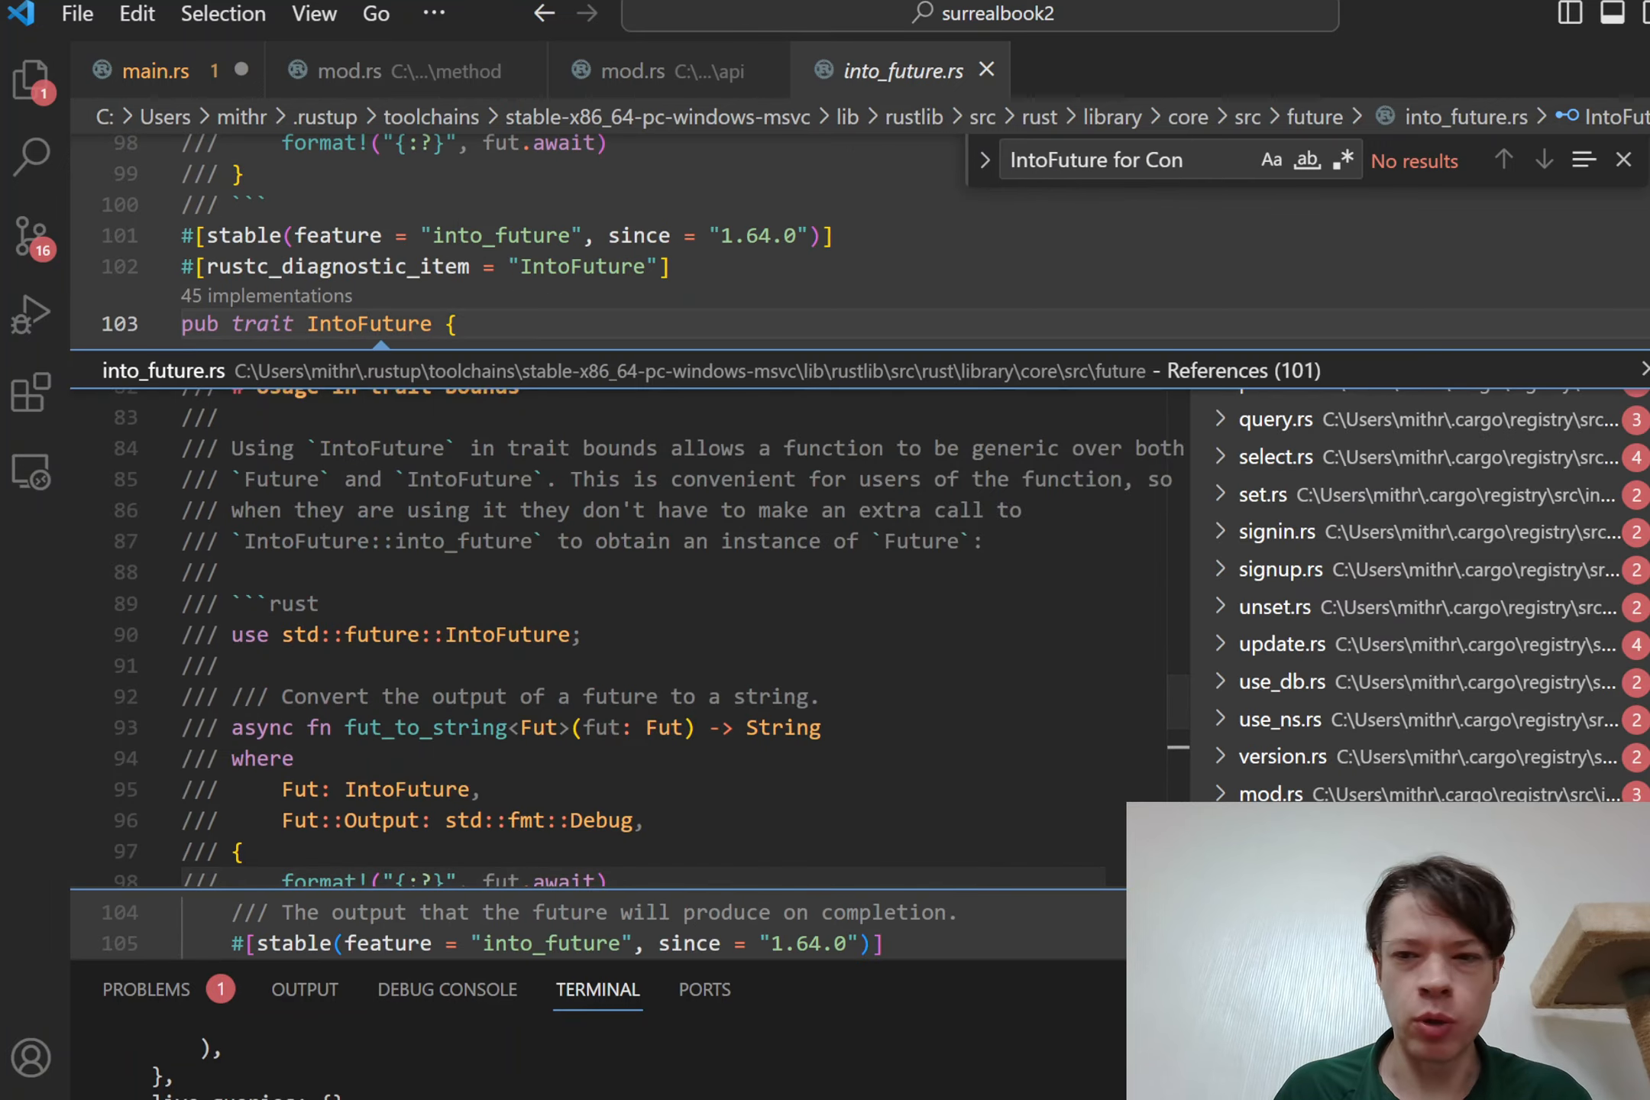
pyautogui.press('Escape')
pyautogui.scroll(2, 654, 370)
pyautogui.scroll(2, 654, 370)
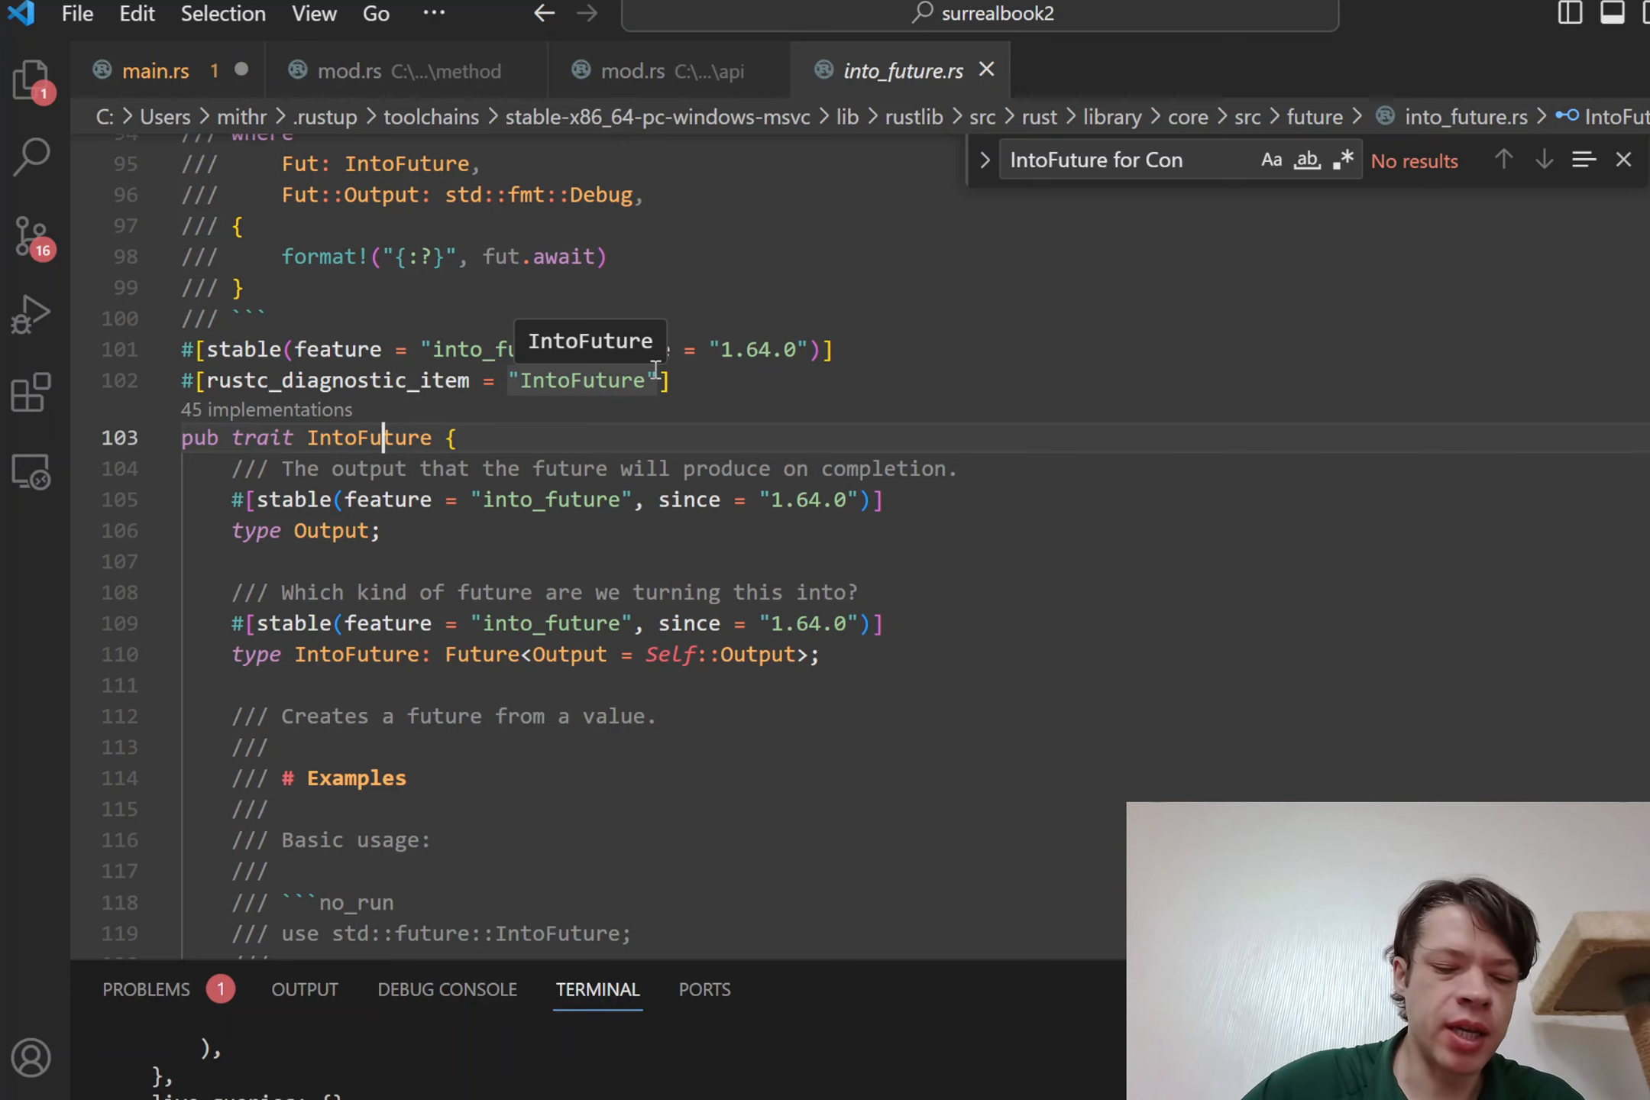
pyautogui.scroll(3, 709, 321)
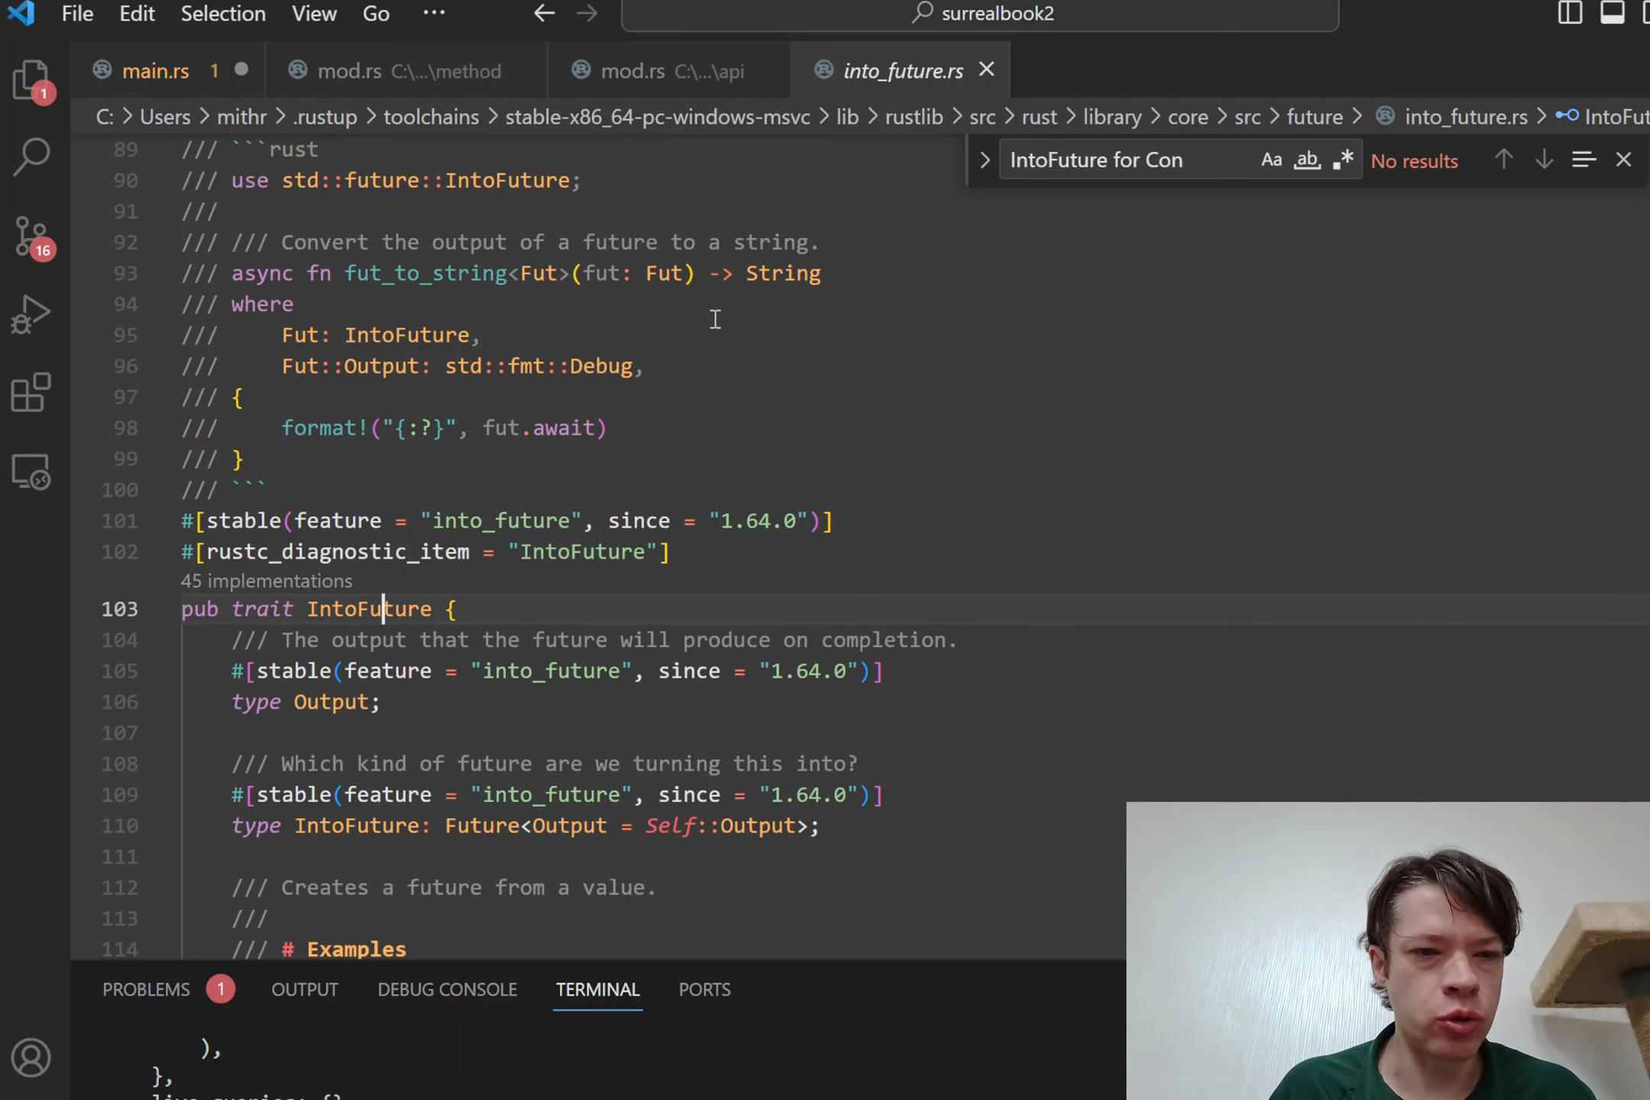
pyautogui.scroll(3, 709, 321)
pyautogui.scroll(-1, 709, 321)
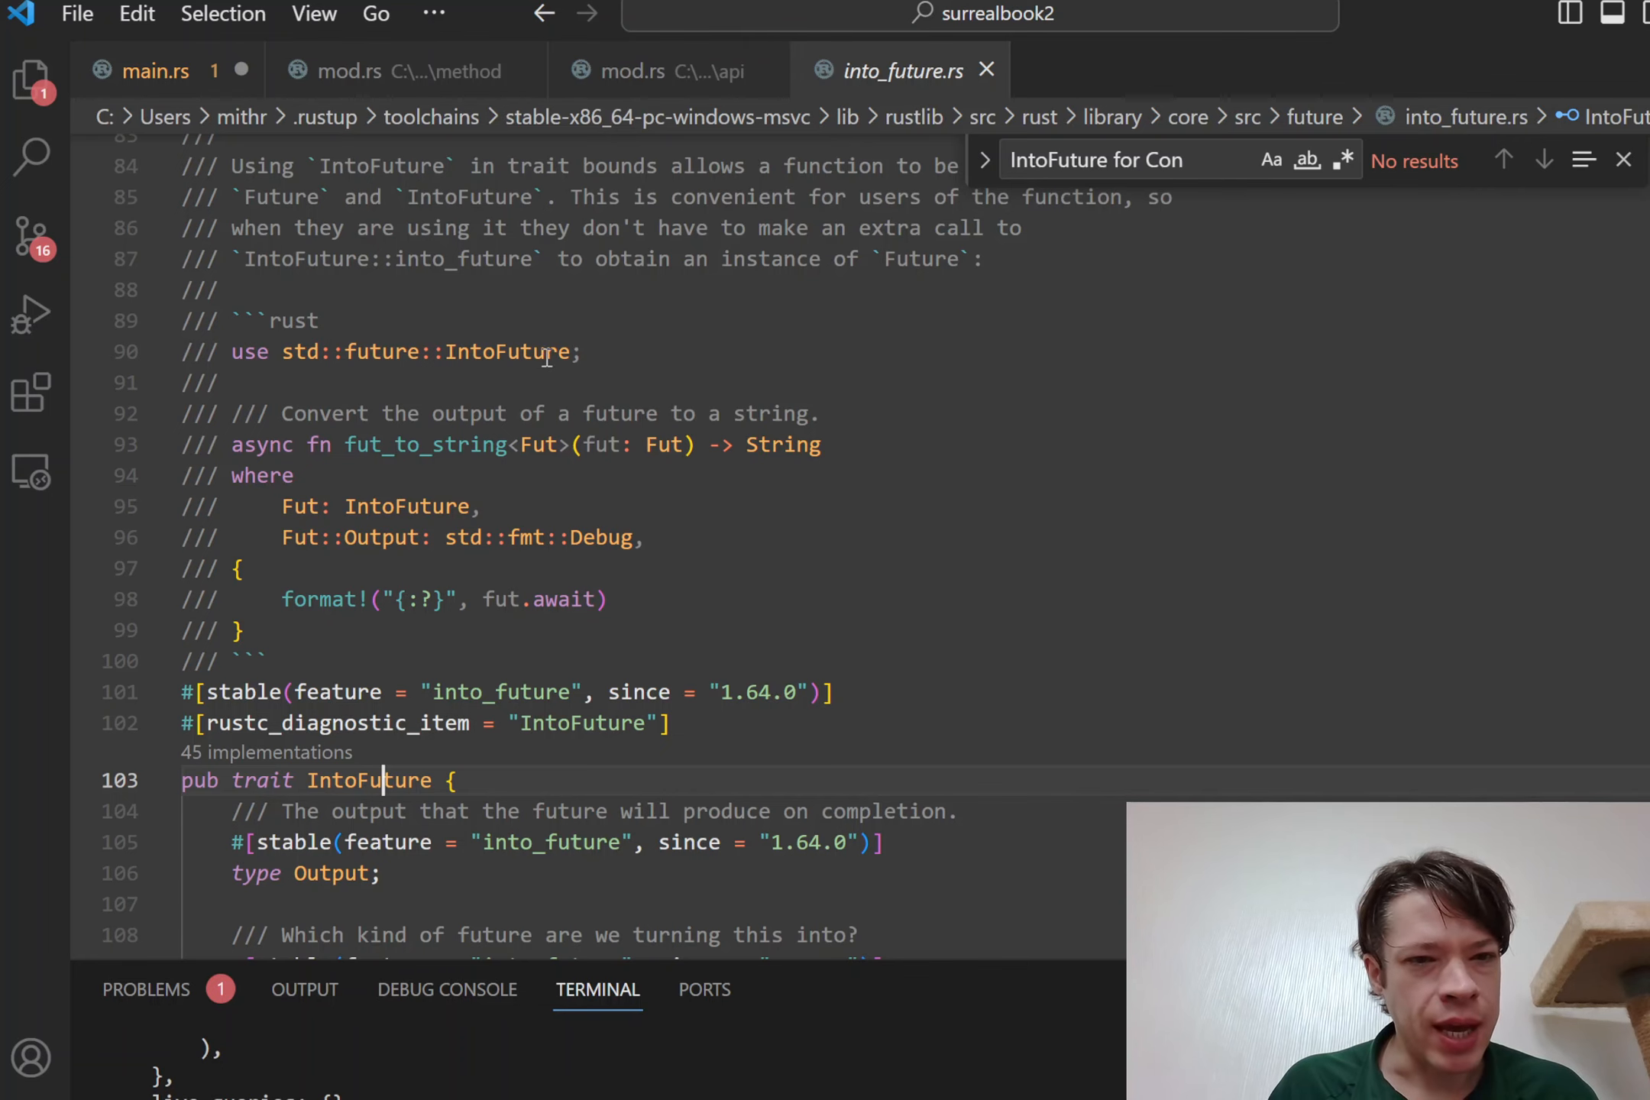
pyautogui.scroll(2, 773, 347)
pyautogui.scroll(-3, 619, 374)
pyautogui.click(711, 422)
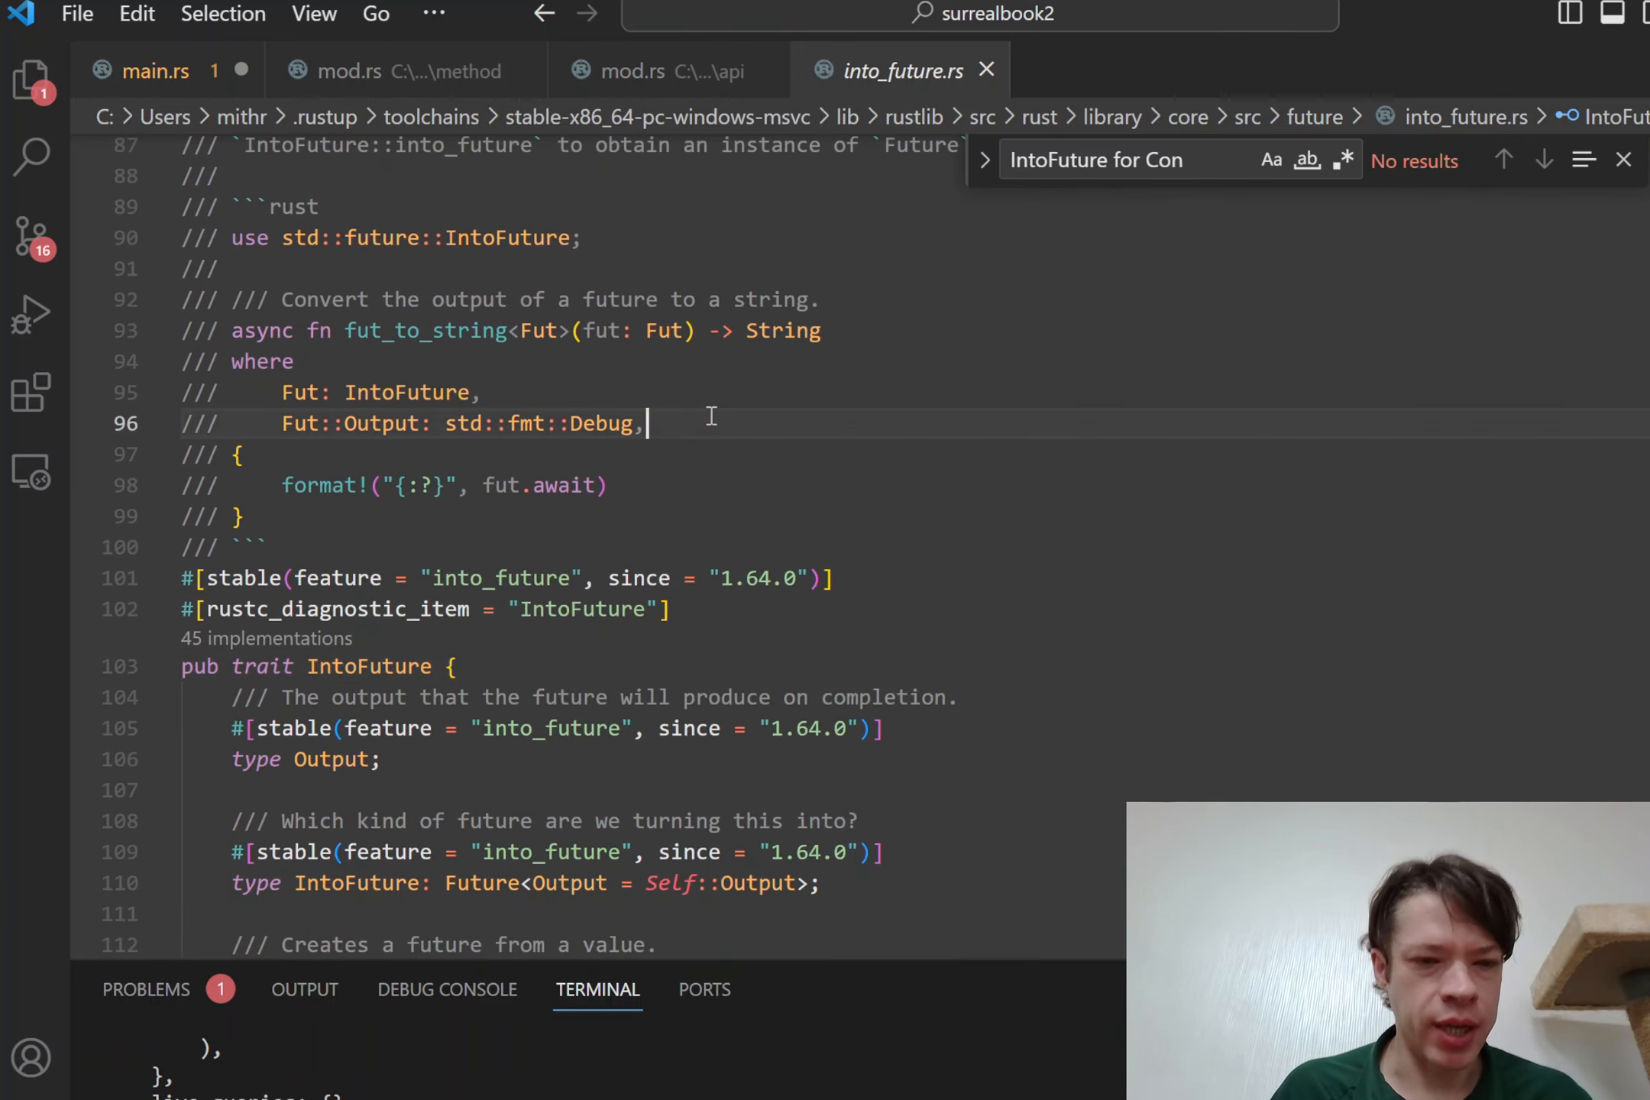
# - Search into_future.rs for builder and read the Async builders section, highlighting the Future or IntoFuture and async builder phrases
pyautogui.hotkey('ctrl', 'f')
pyautogui.write('builder')
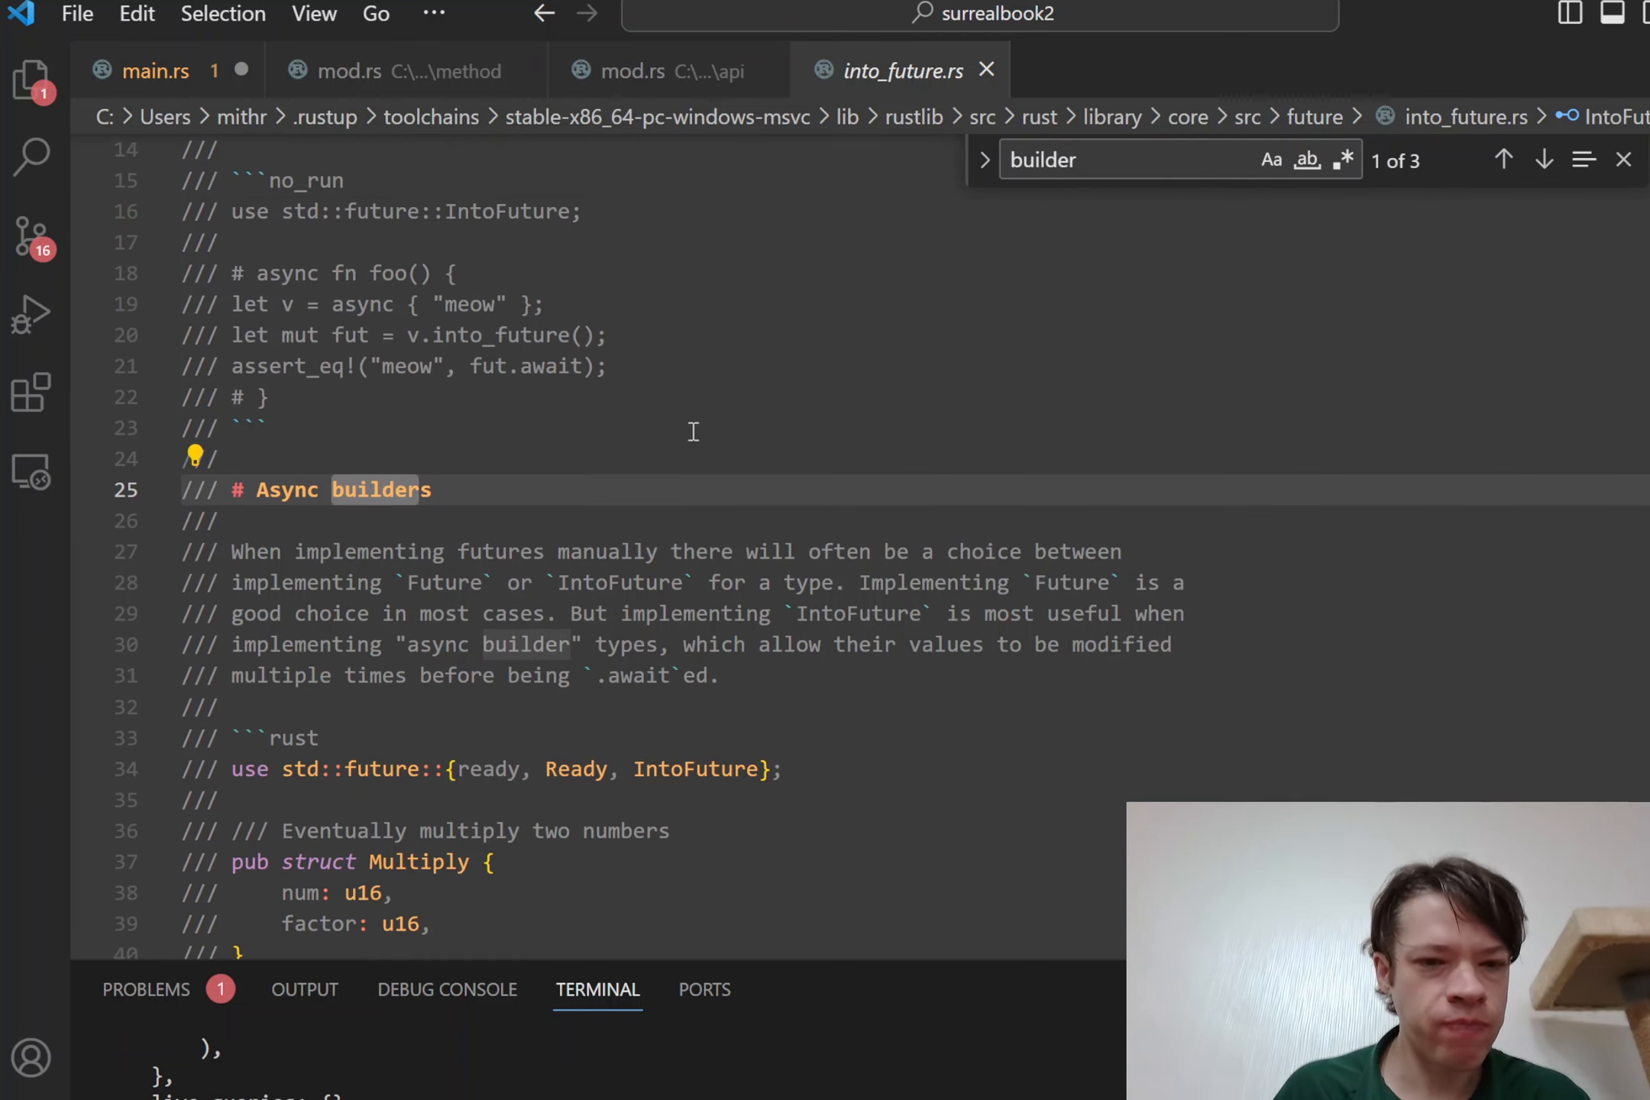
pyautogui.scroll(-2, 693, 432)
pyautogui.scroll(-2, 572, 413)
pyautogui.click(245, 293)
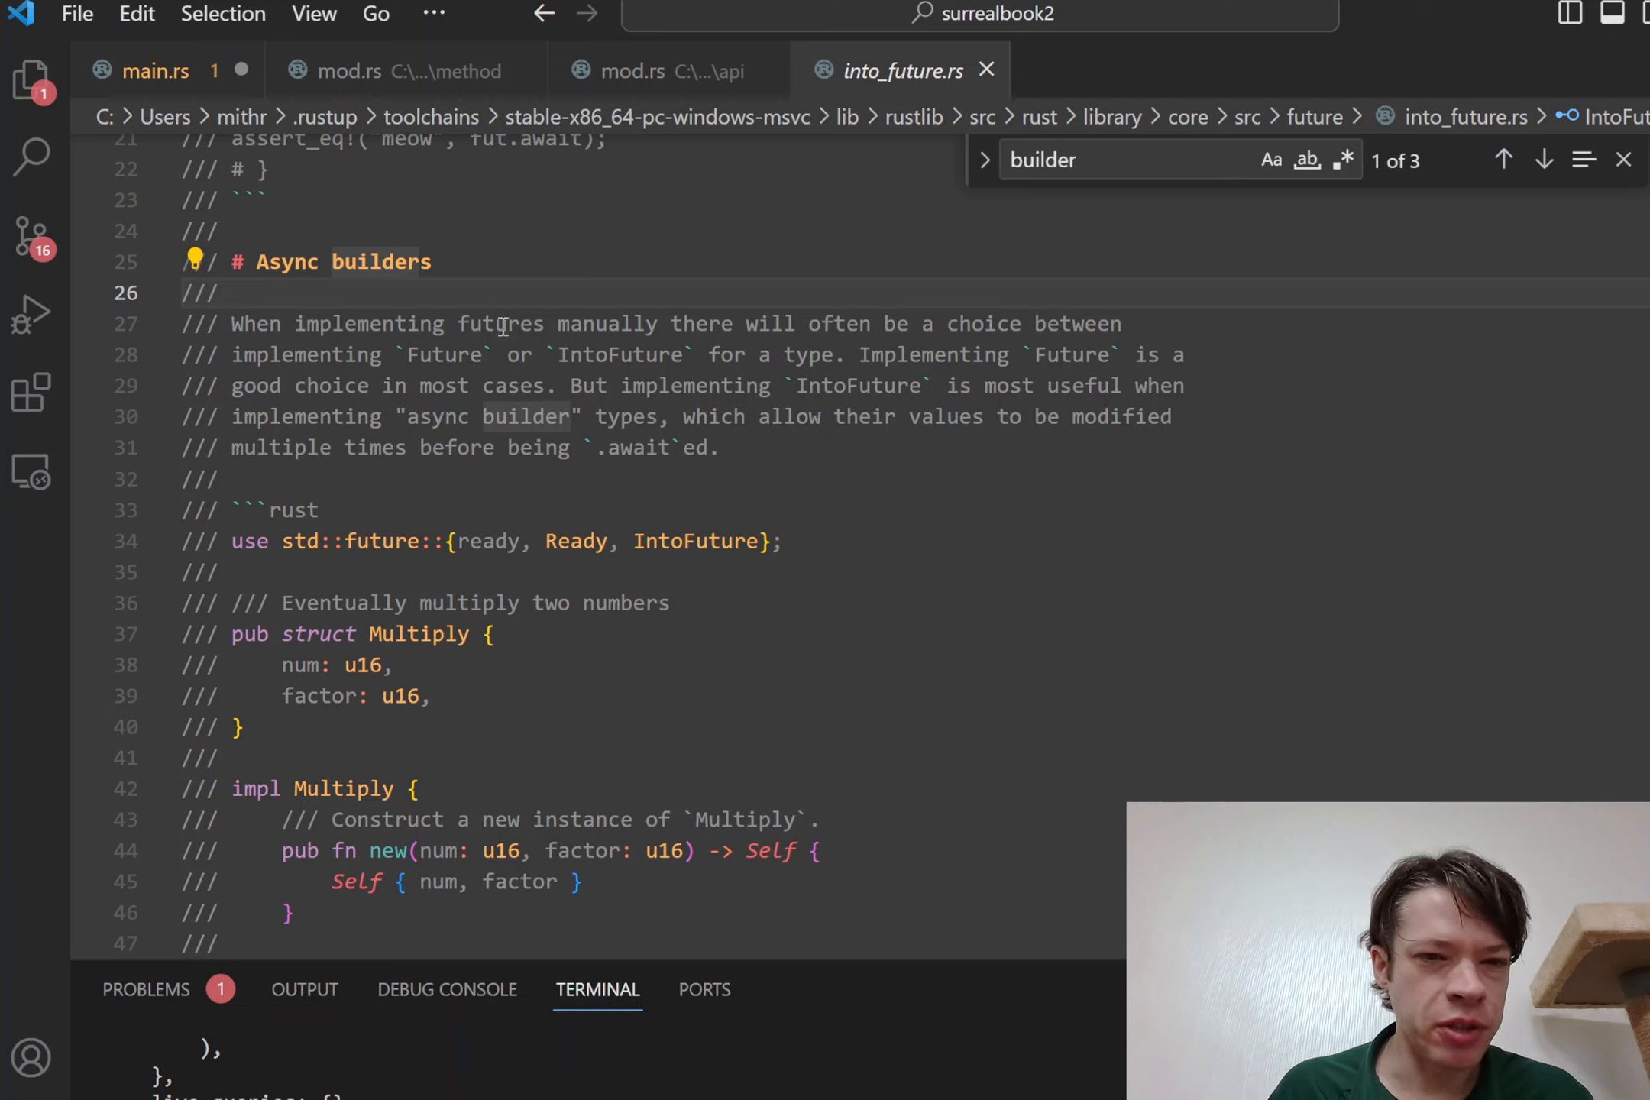
pyautogui.moveTo(867, 324); pyautogui.dragTo(1024, 325)
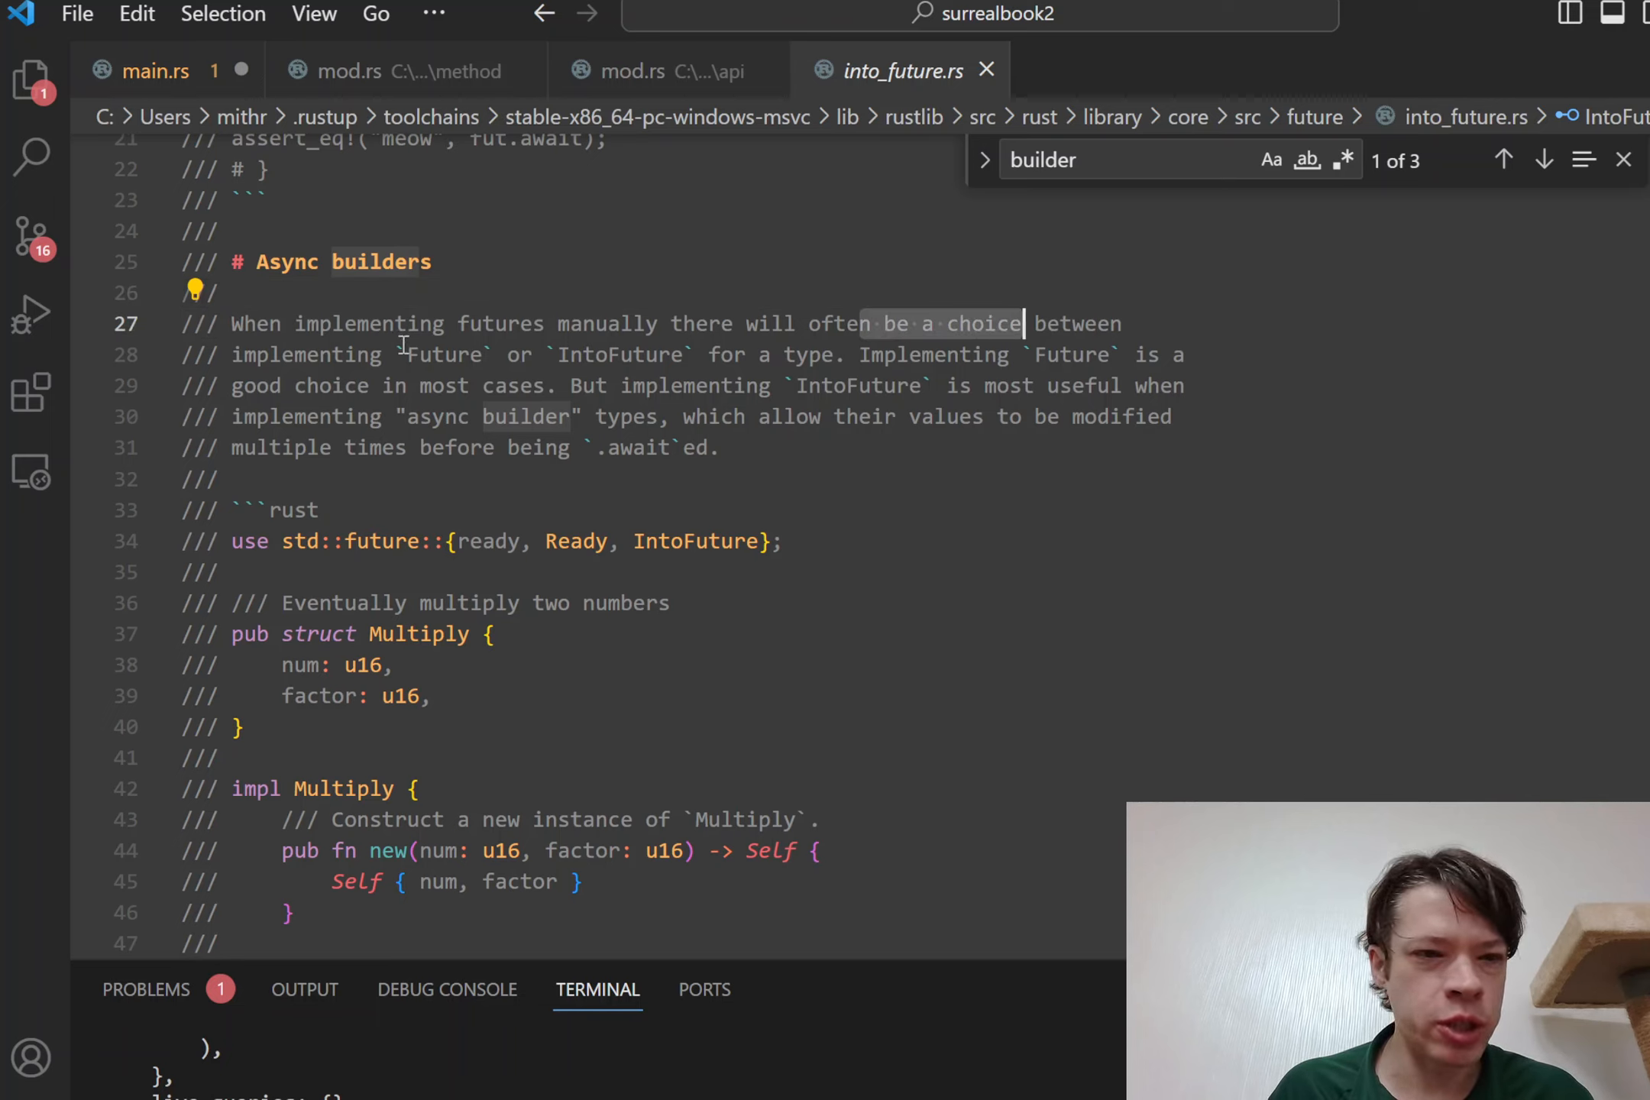
pyautogui.moveTo(387, 355); pyautogui.dragTo(660, 356)
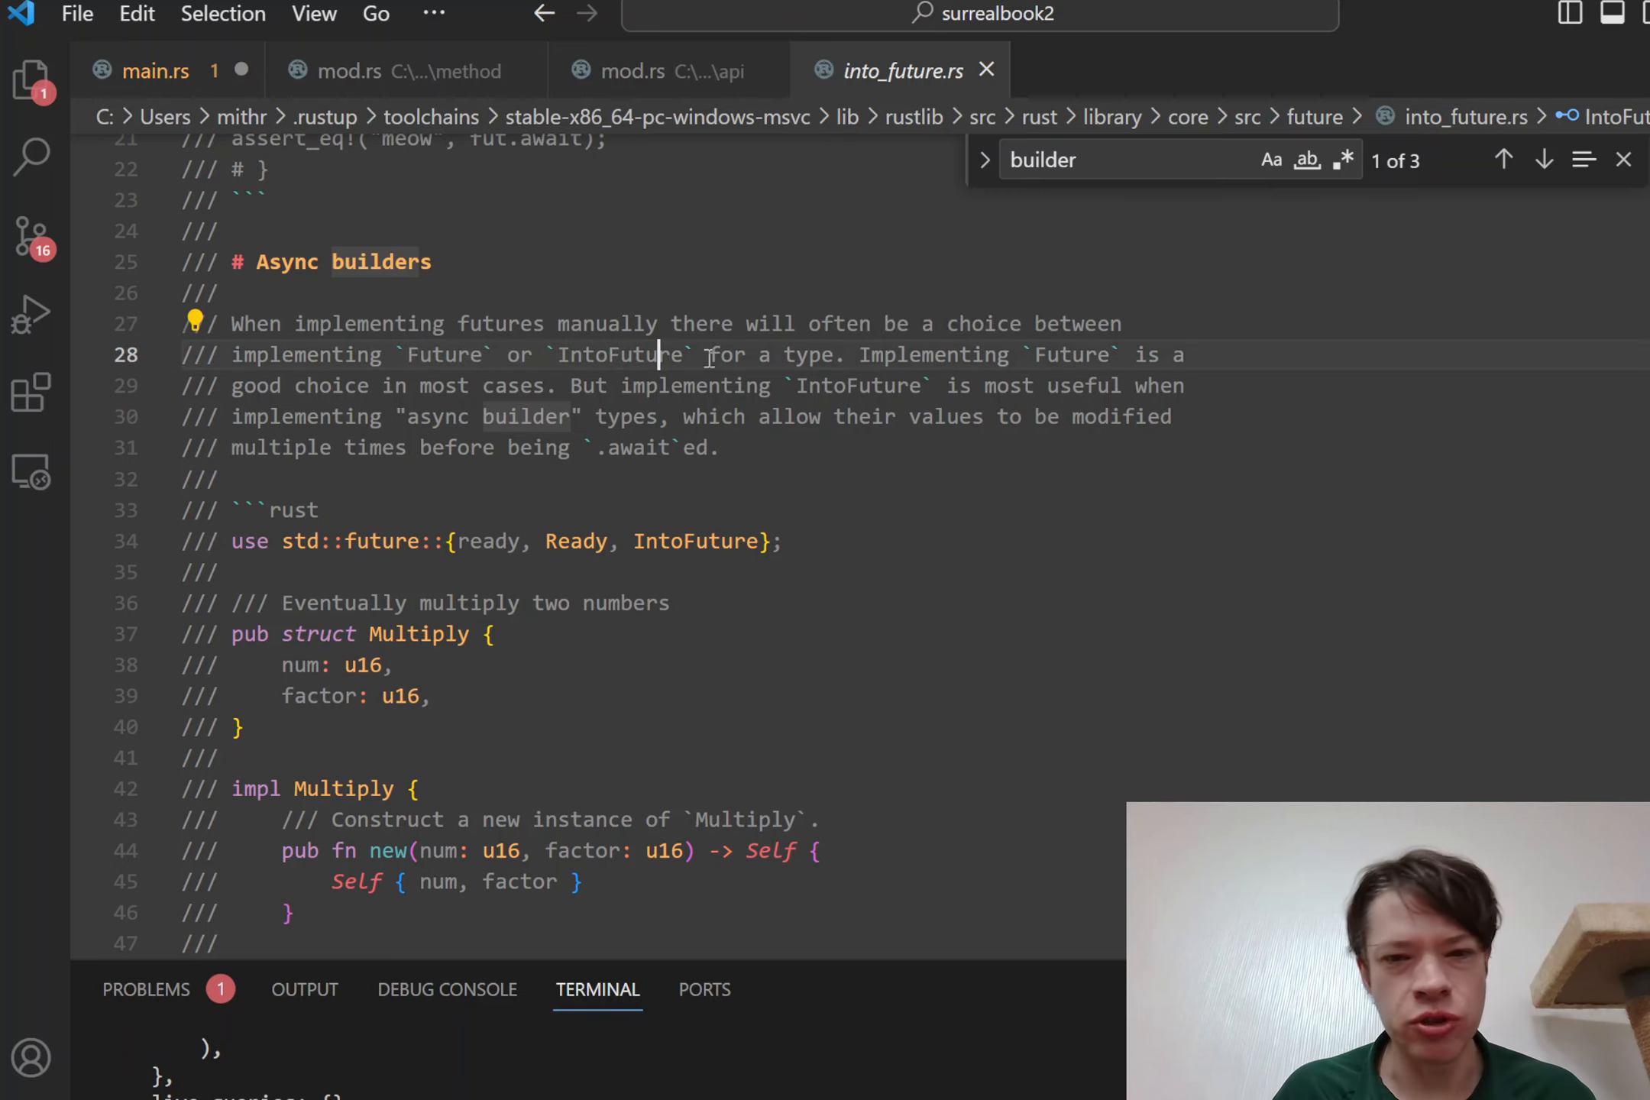
pyautogui.moveTo(895, 355); pyautogui.dragTo(547, 356)
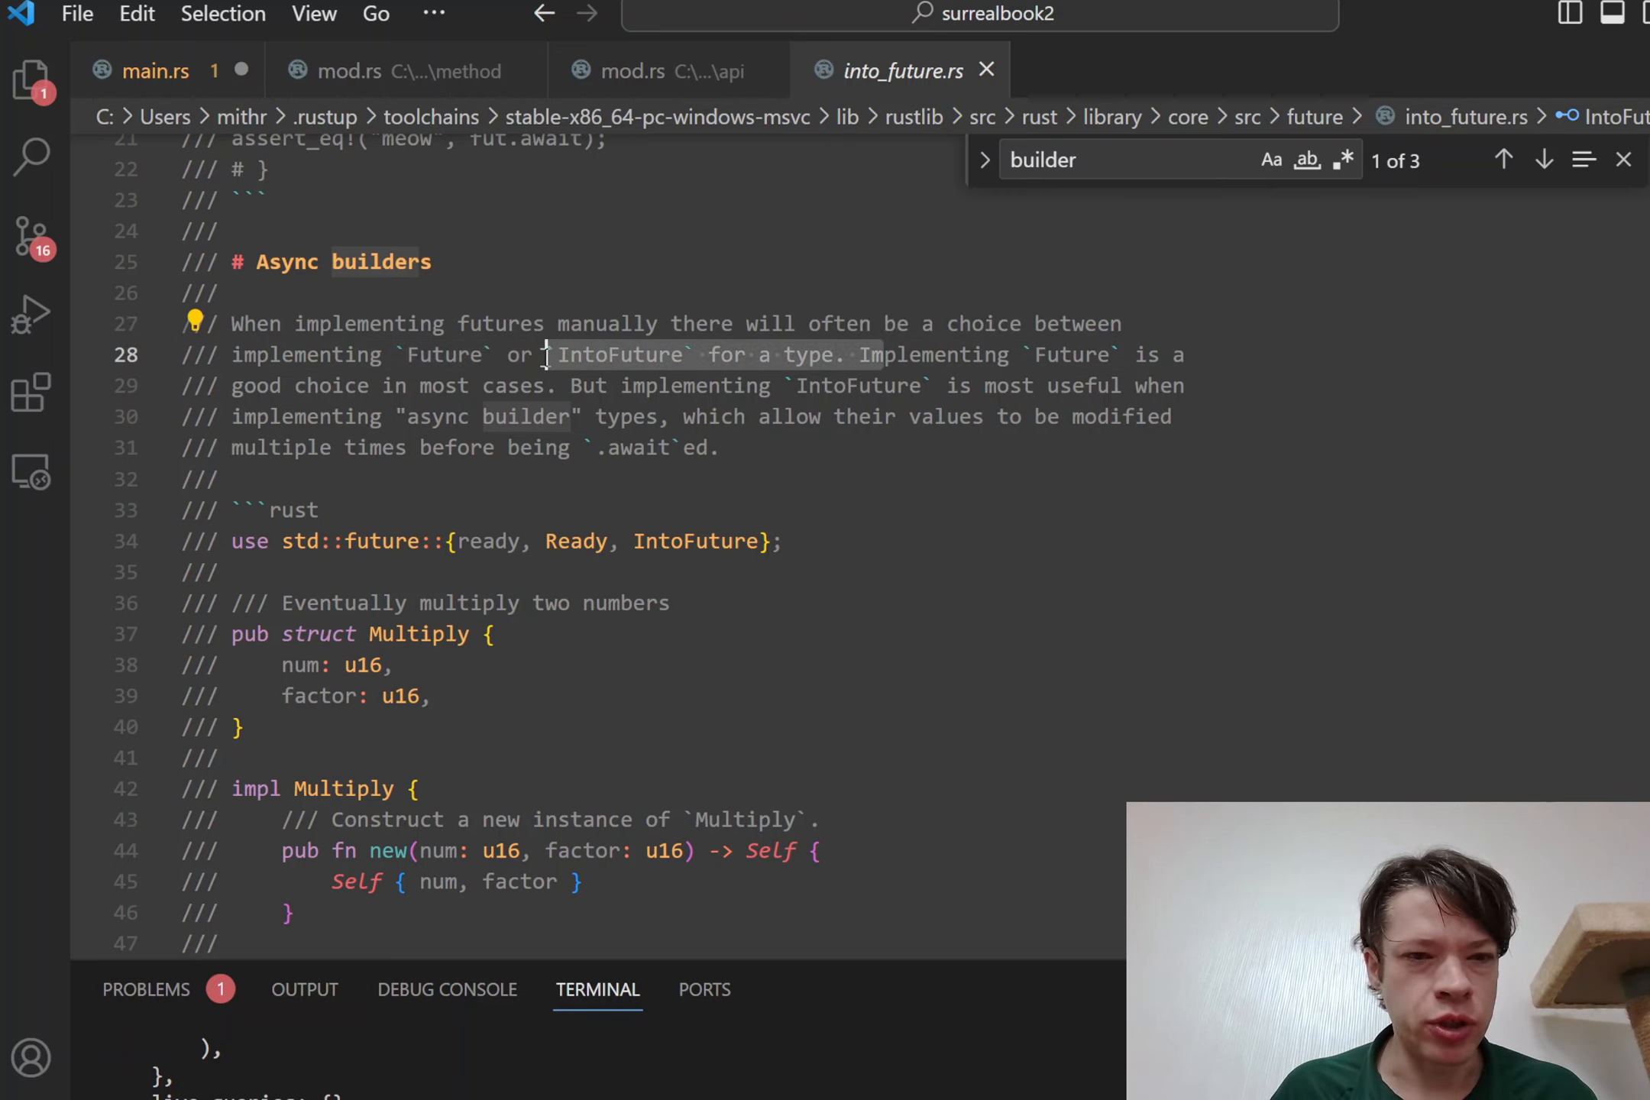
pyautogui.click(548, 387)
pyautogui.scroll(-1, 683, 421)
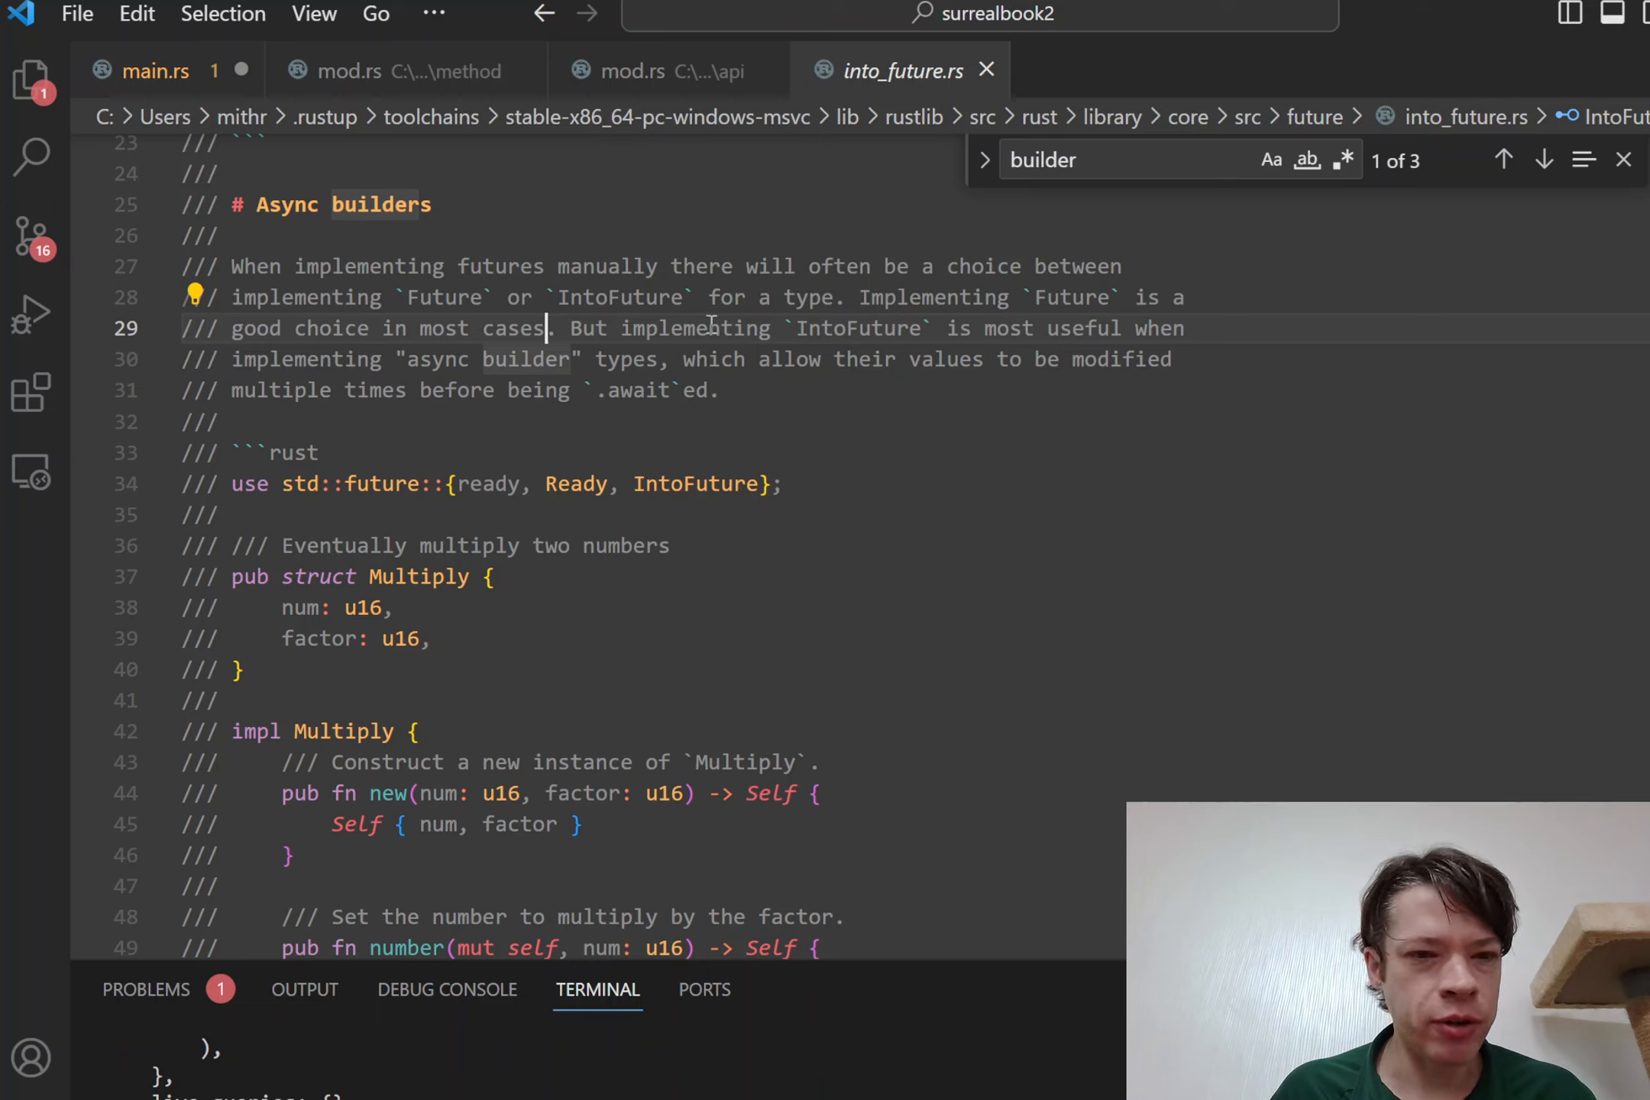
pyautogui.moveTo(399, 359); pyautogui.dragTo(575, 359)
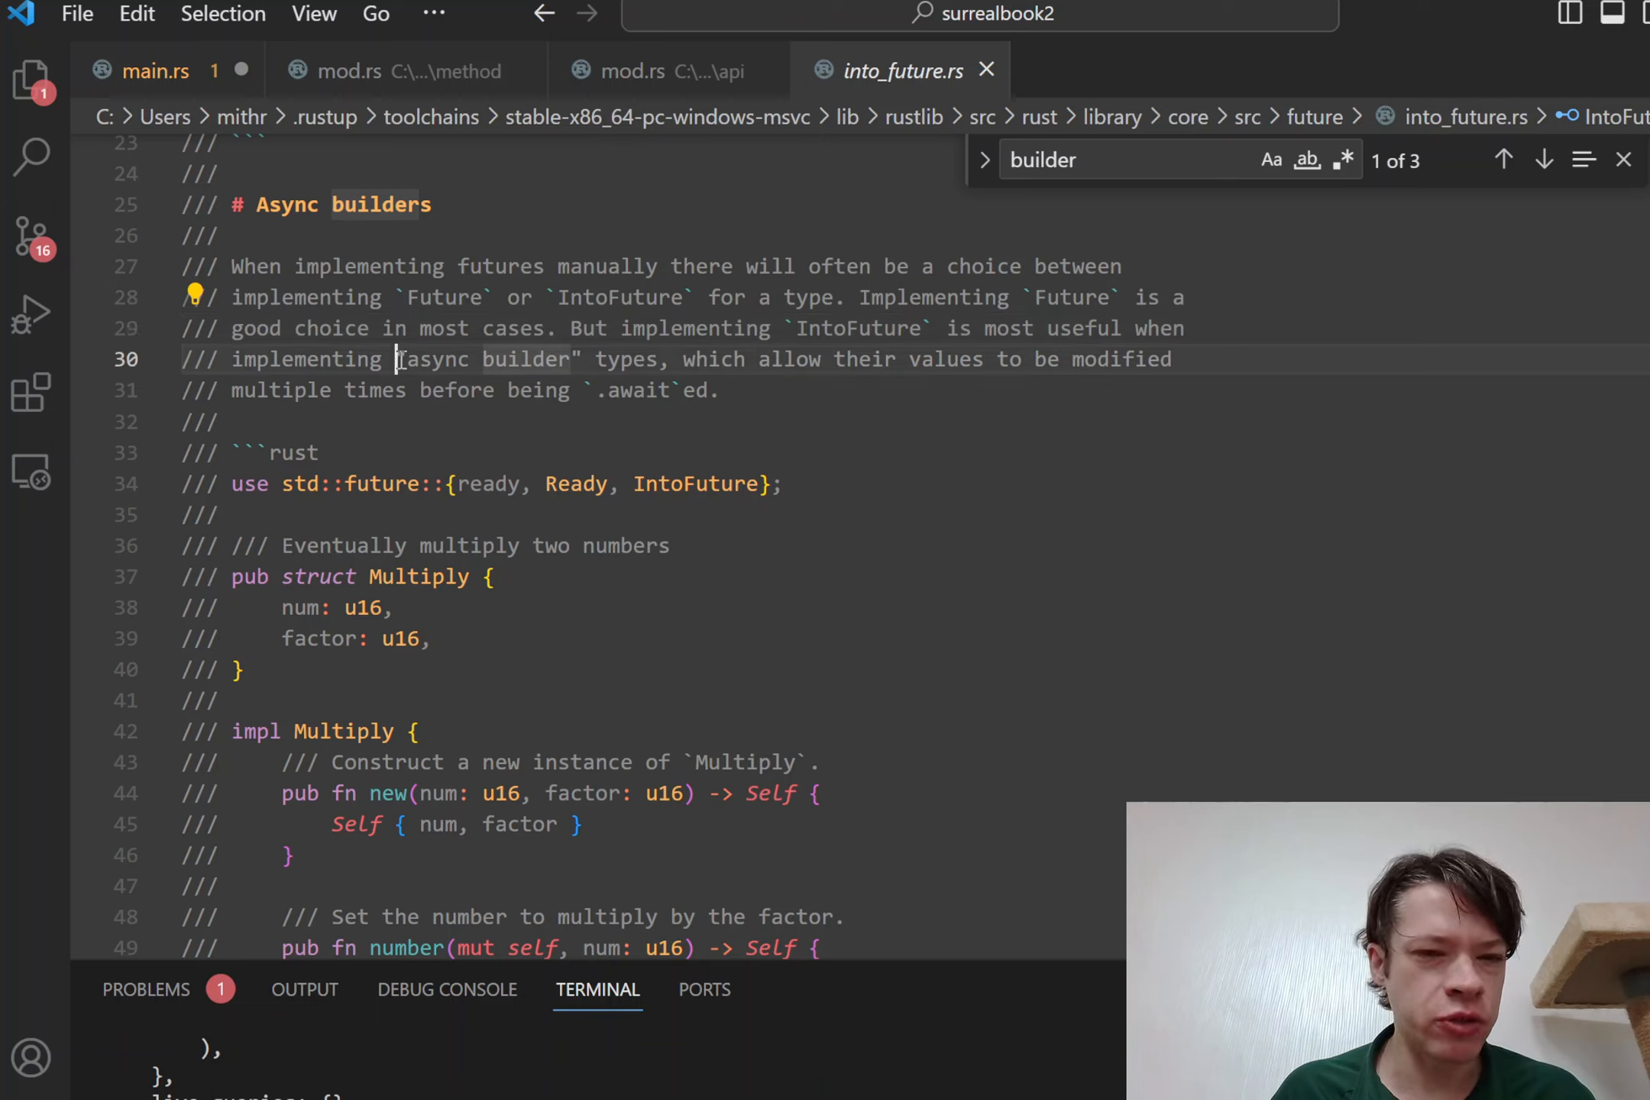
pyautogui.click(575, 359)
pyautogui.scroll(-1, 575, 359)
pyautogui.scroll(-1, 515, 347)
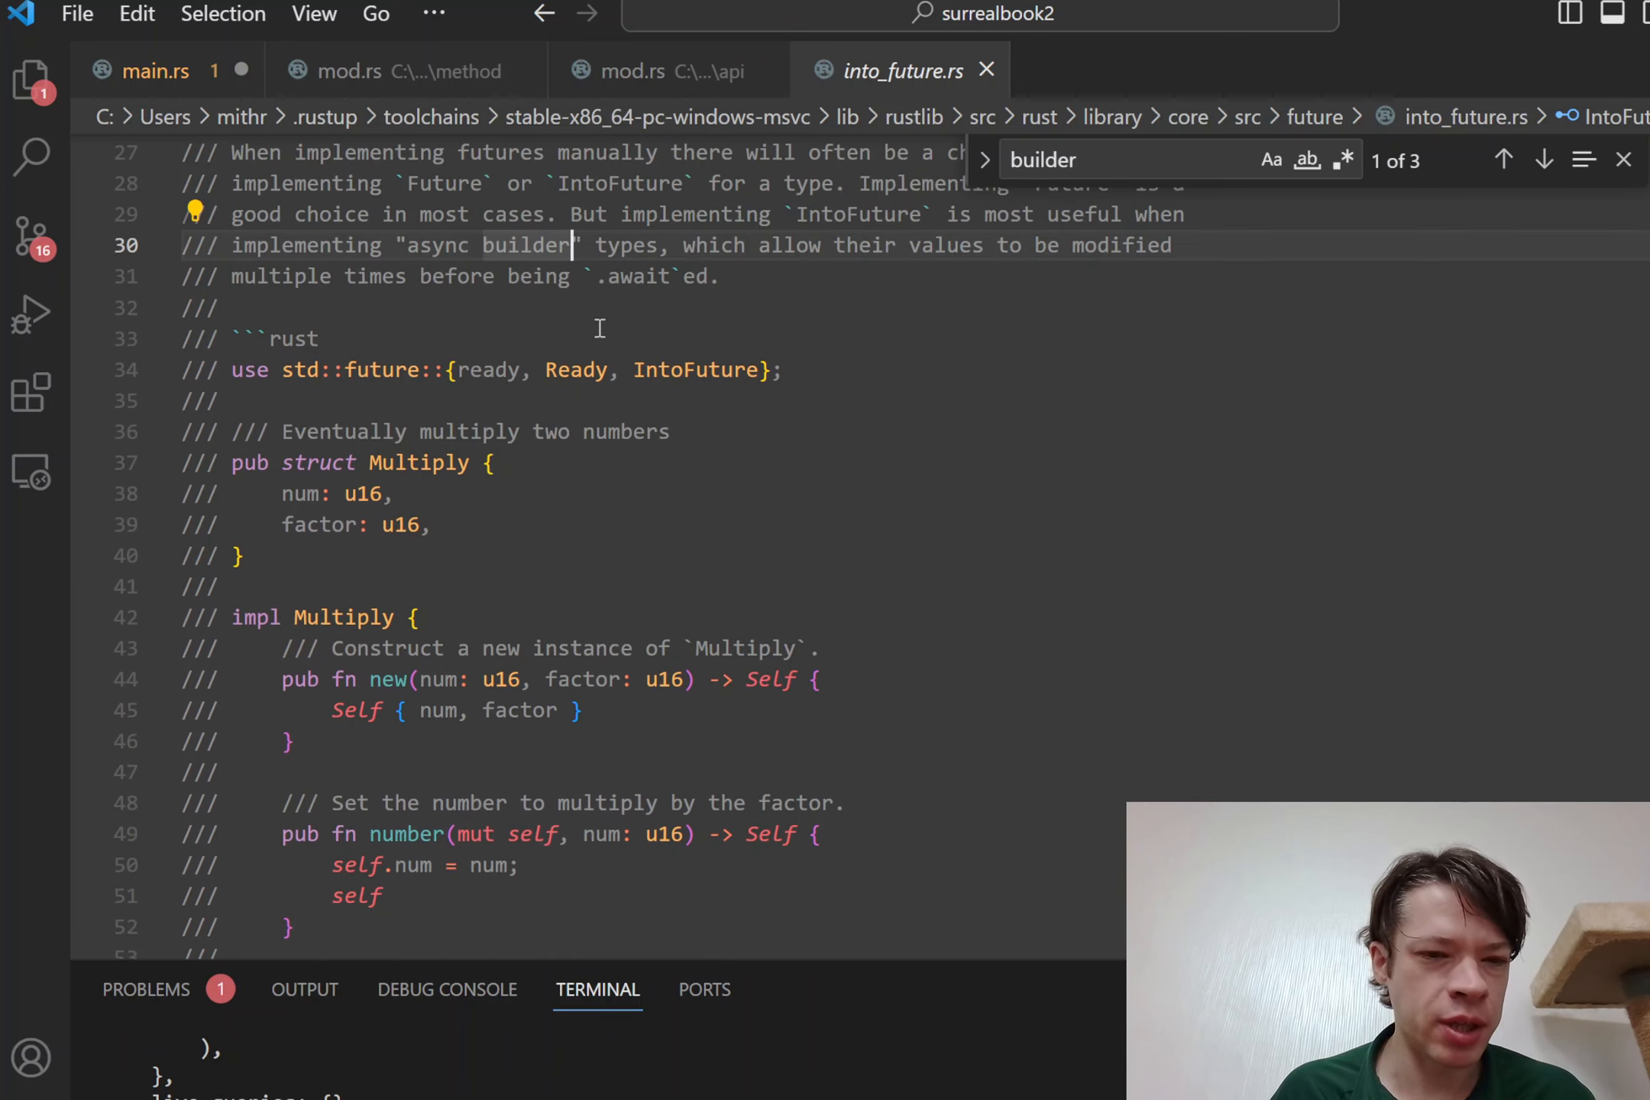
pyautogui.scroll(-1, 431, 343)
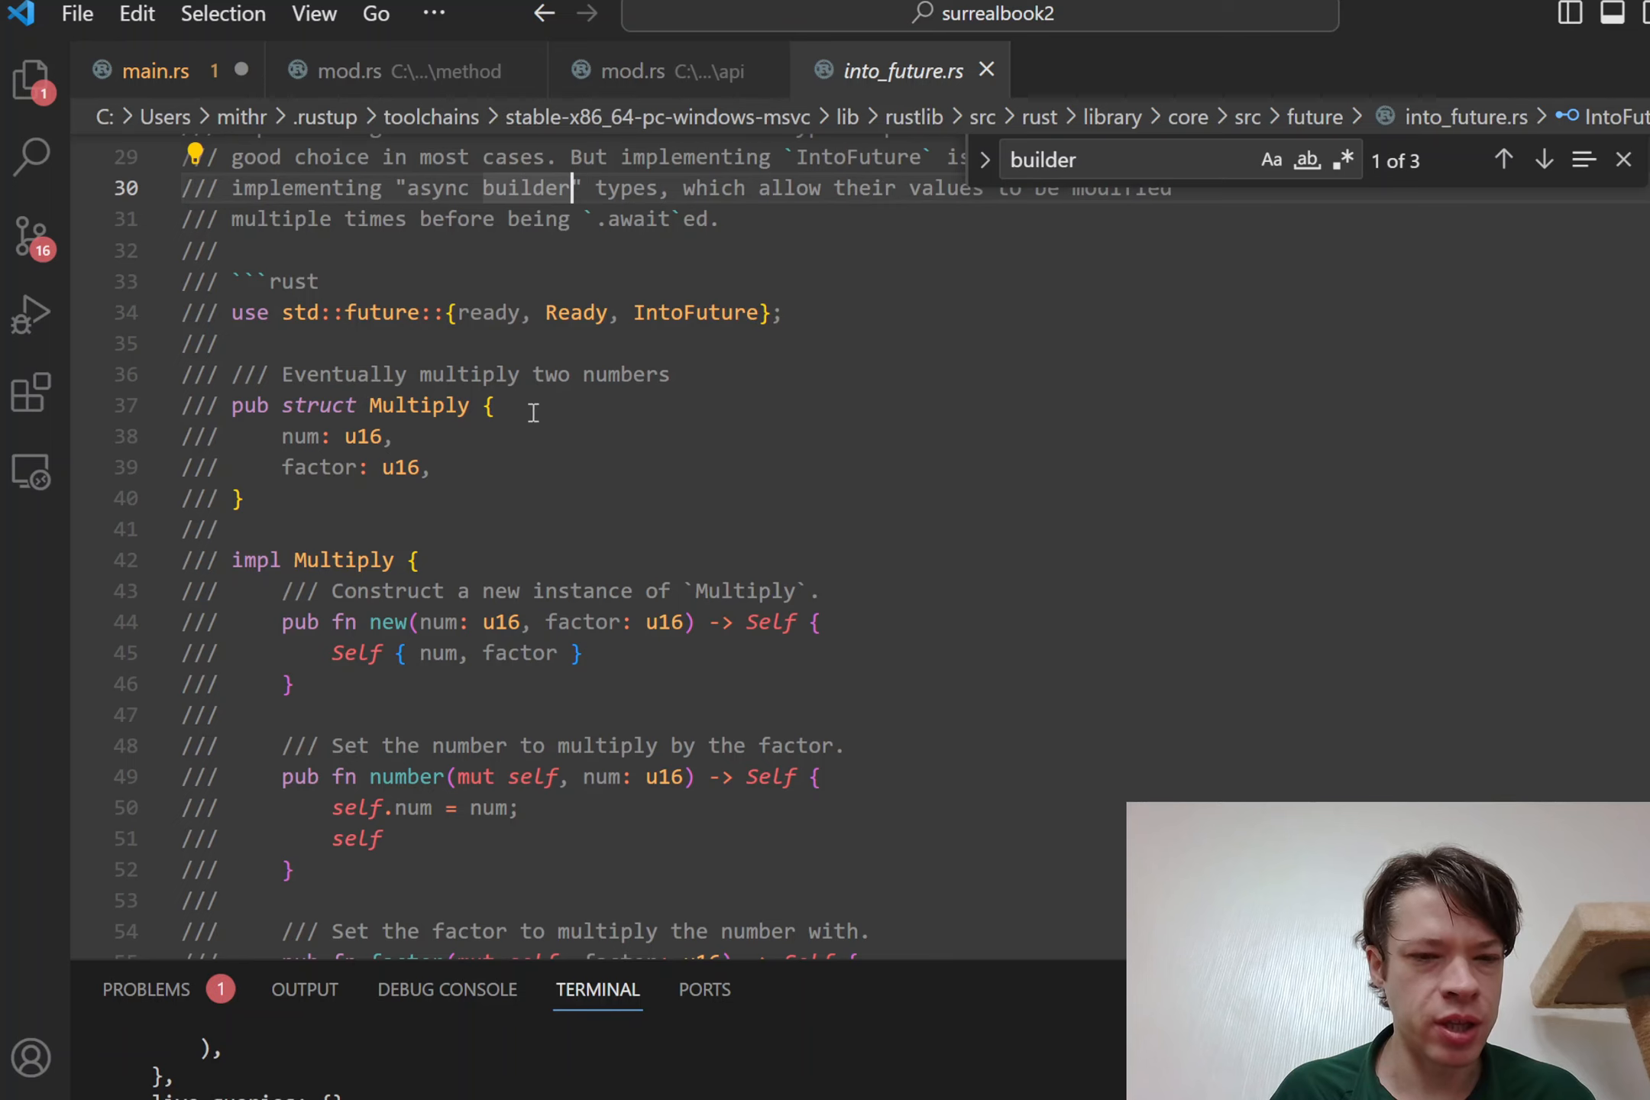
pyautogui.scroll(-1, 393, 428)
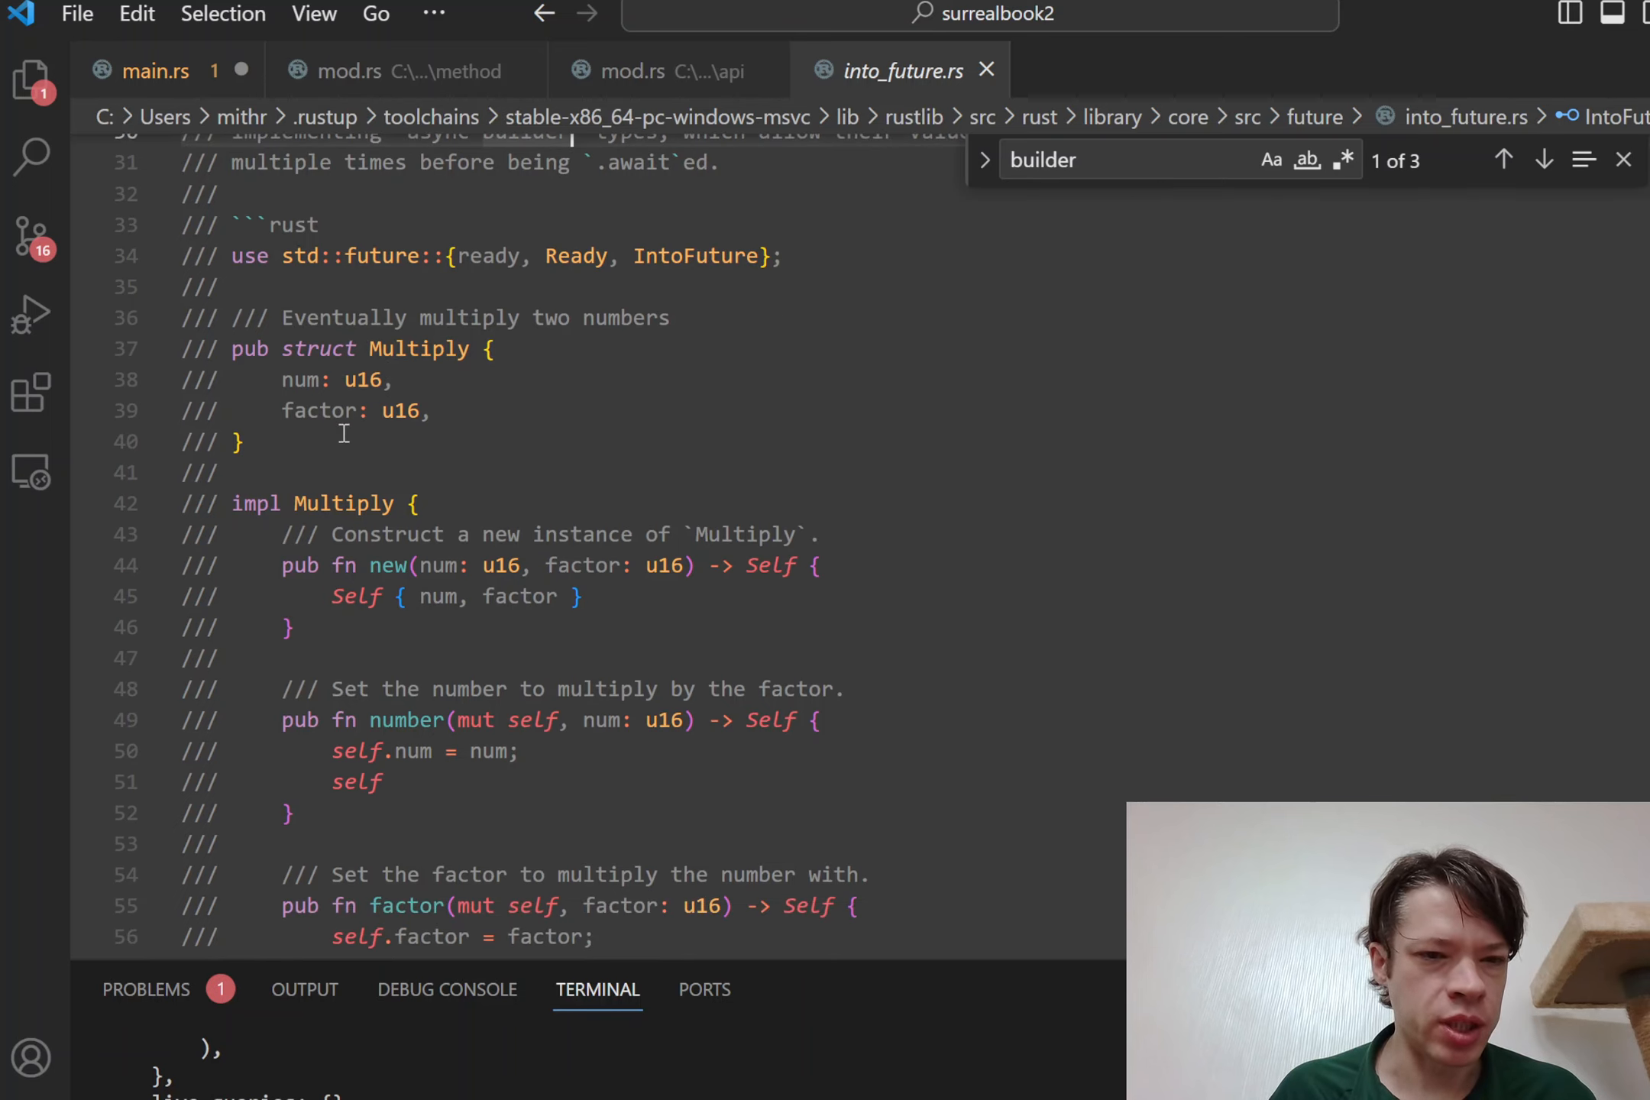
pyautogui.moveTo(242, 441)
pyautogui.mouseDown()
pyautogui.moveTo(271, 348)
pyautogui.moveTo(394, 822)
pyautogui.mouseUp()
pyautogui.click(271, 347)
pyautogui.scroll(-1, 429, 387)
pyautogui.click(393, 822)
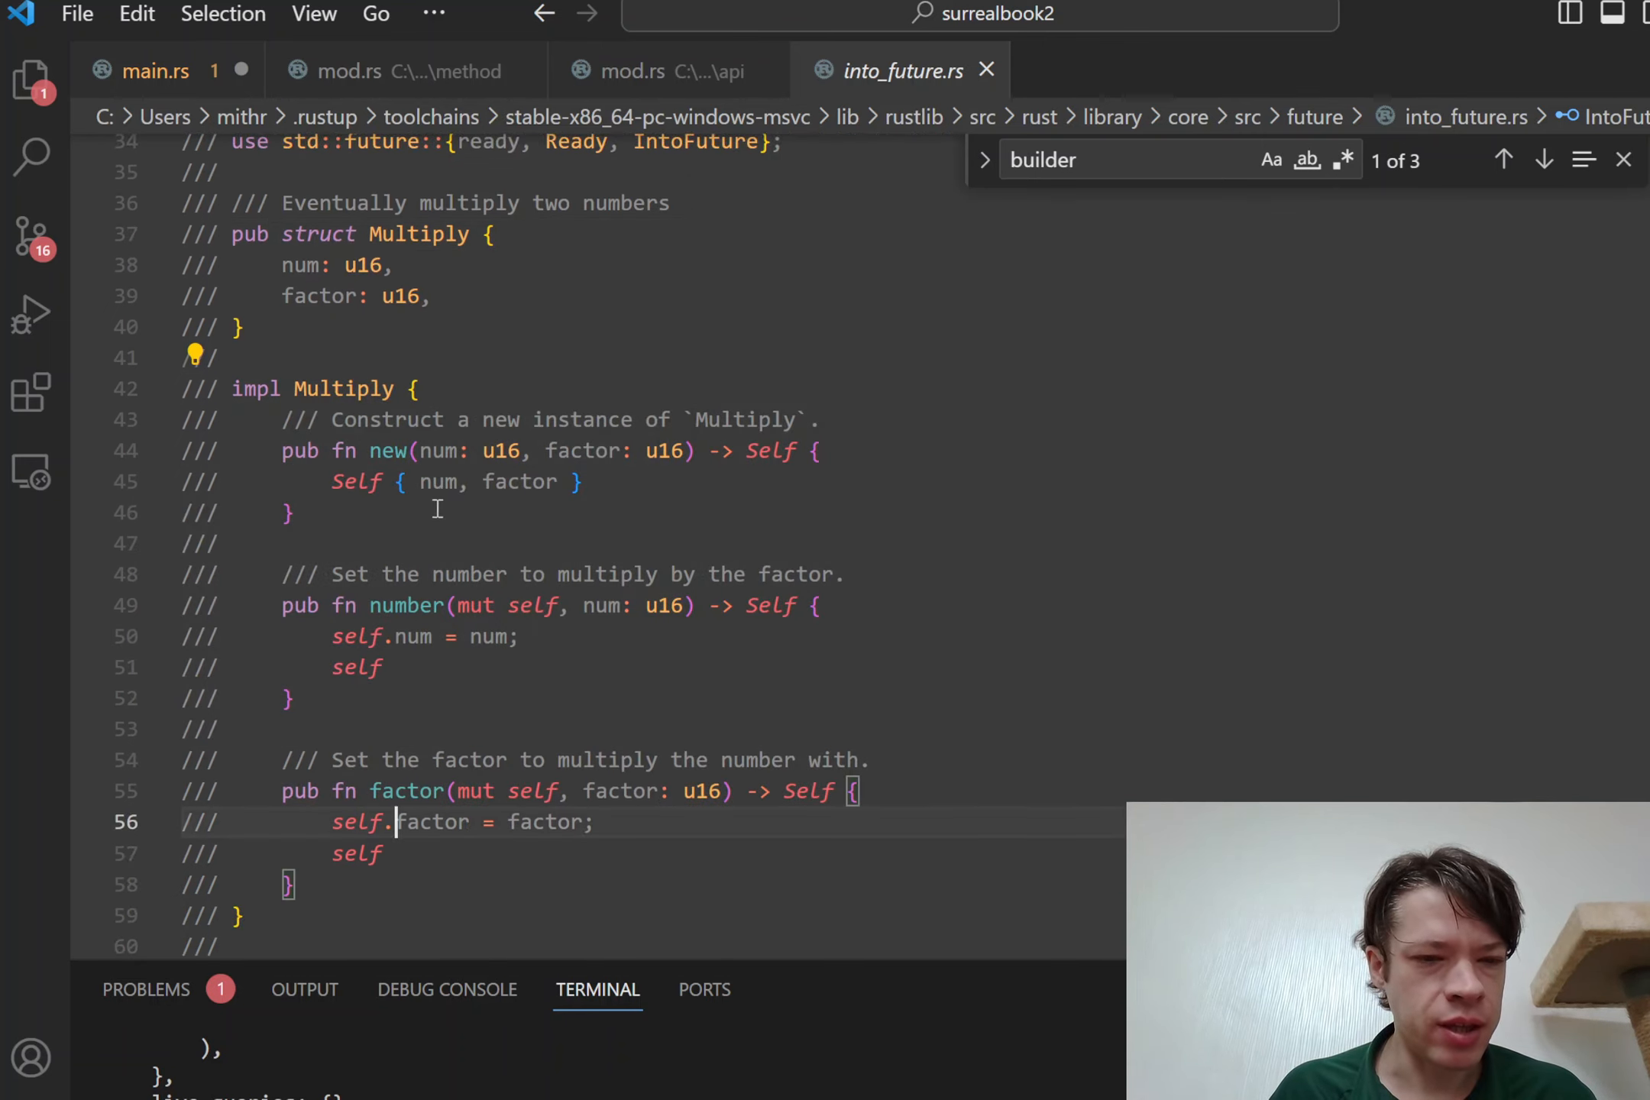
pyautogui.scroll(-2, 437, 510)
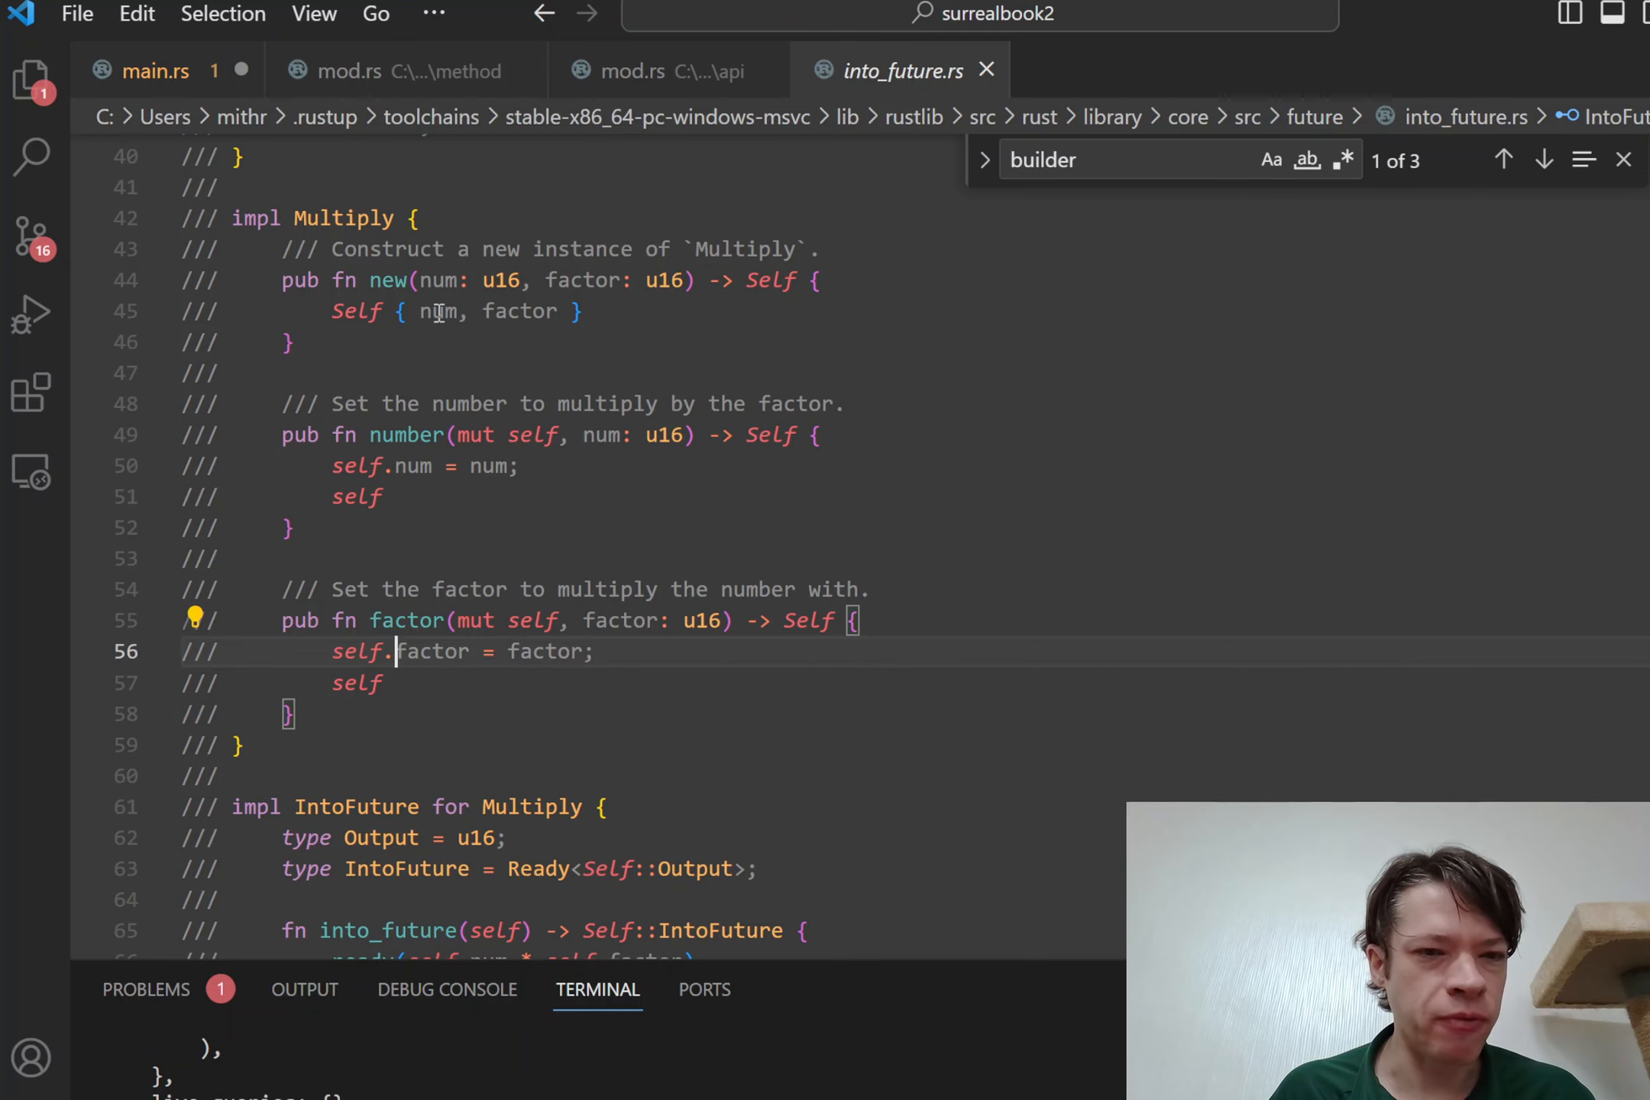
pyautogui.scroll(-2, 476, 323)
pyautogui.scroll(-4, 465, 335)
pyautogui.scroll(-1, 455, 352)
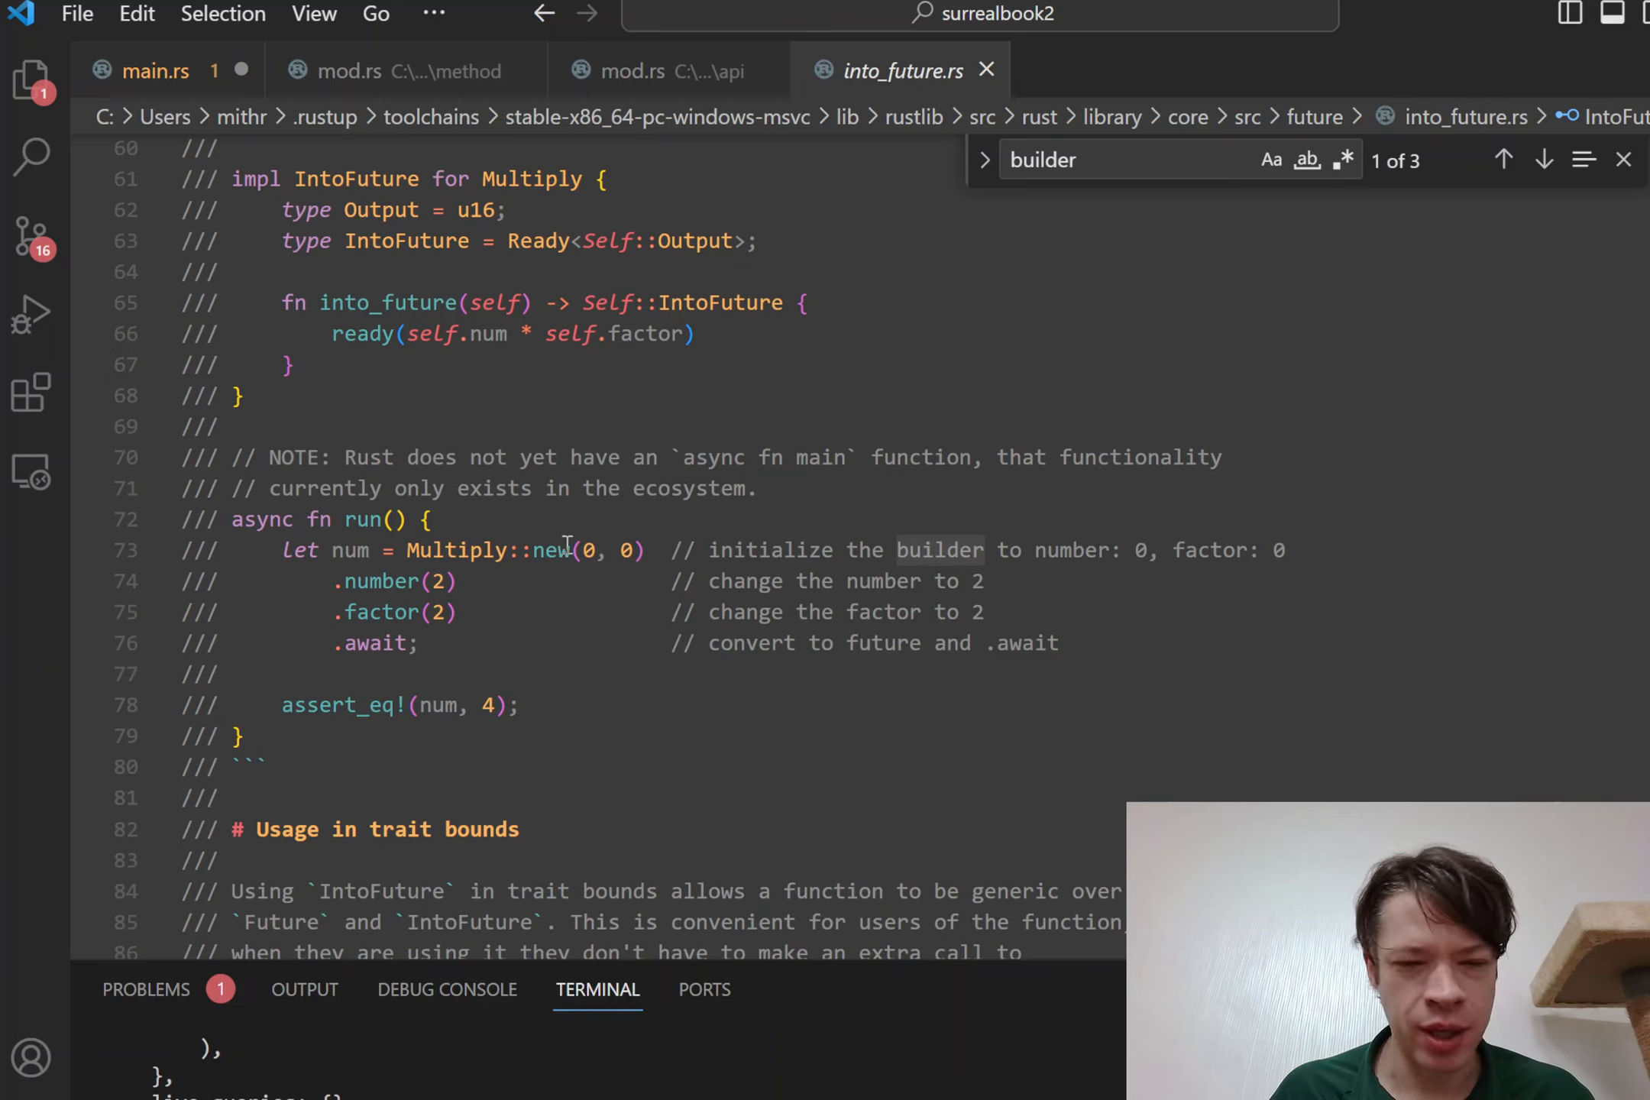
pyautogui.click(411, 547)
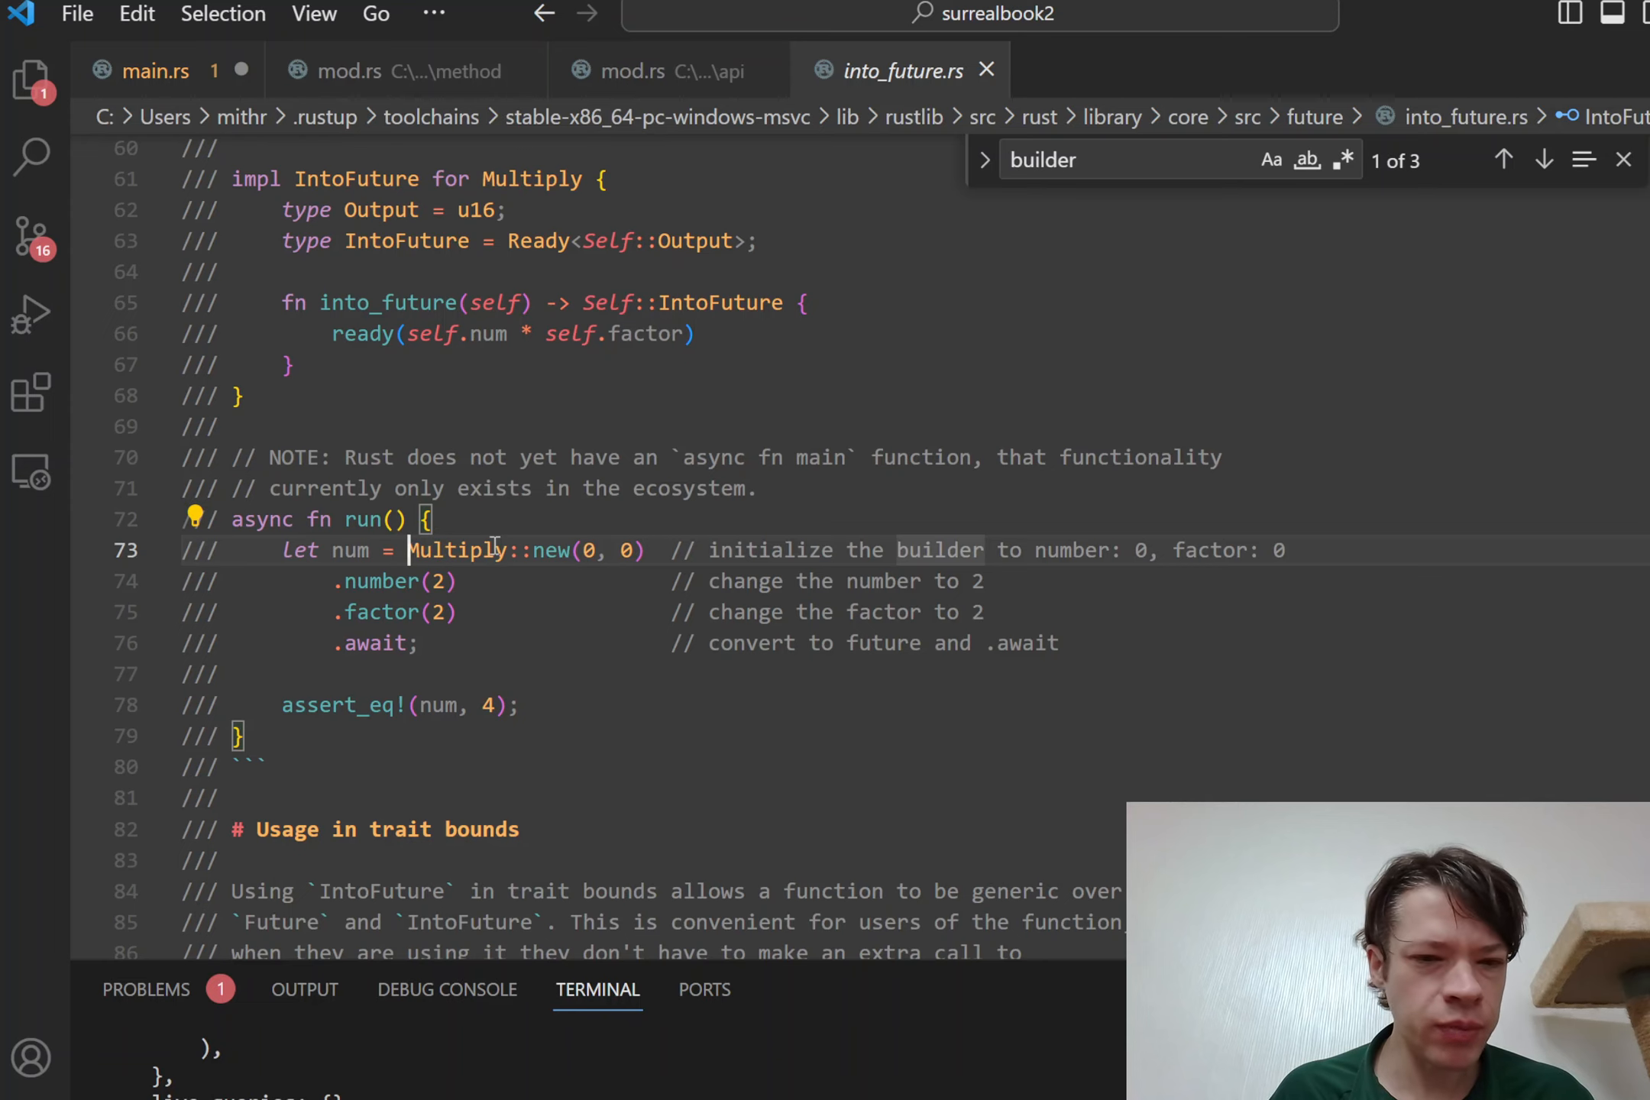
pyautogui.scroll(3, 403, 563)
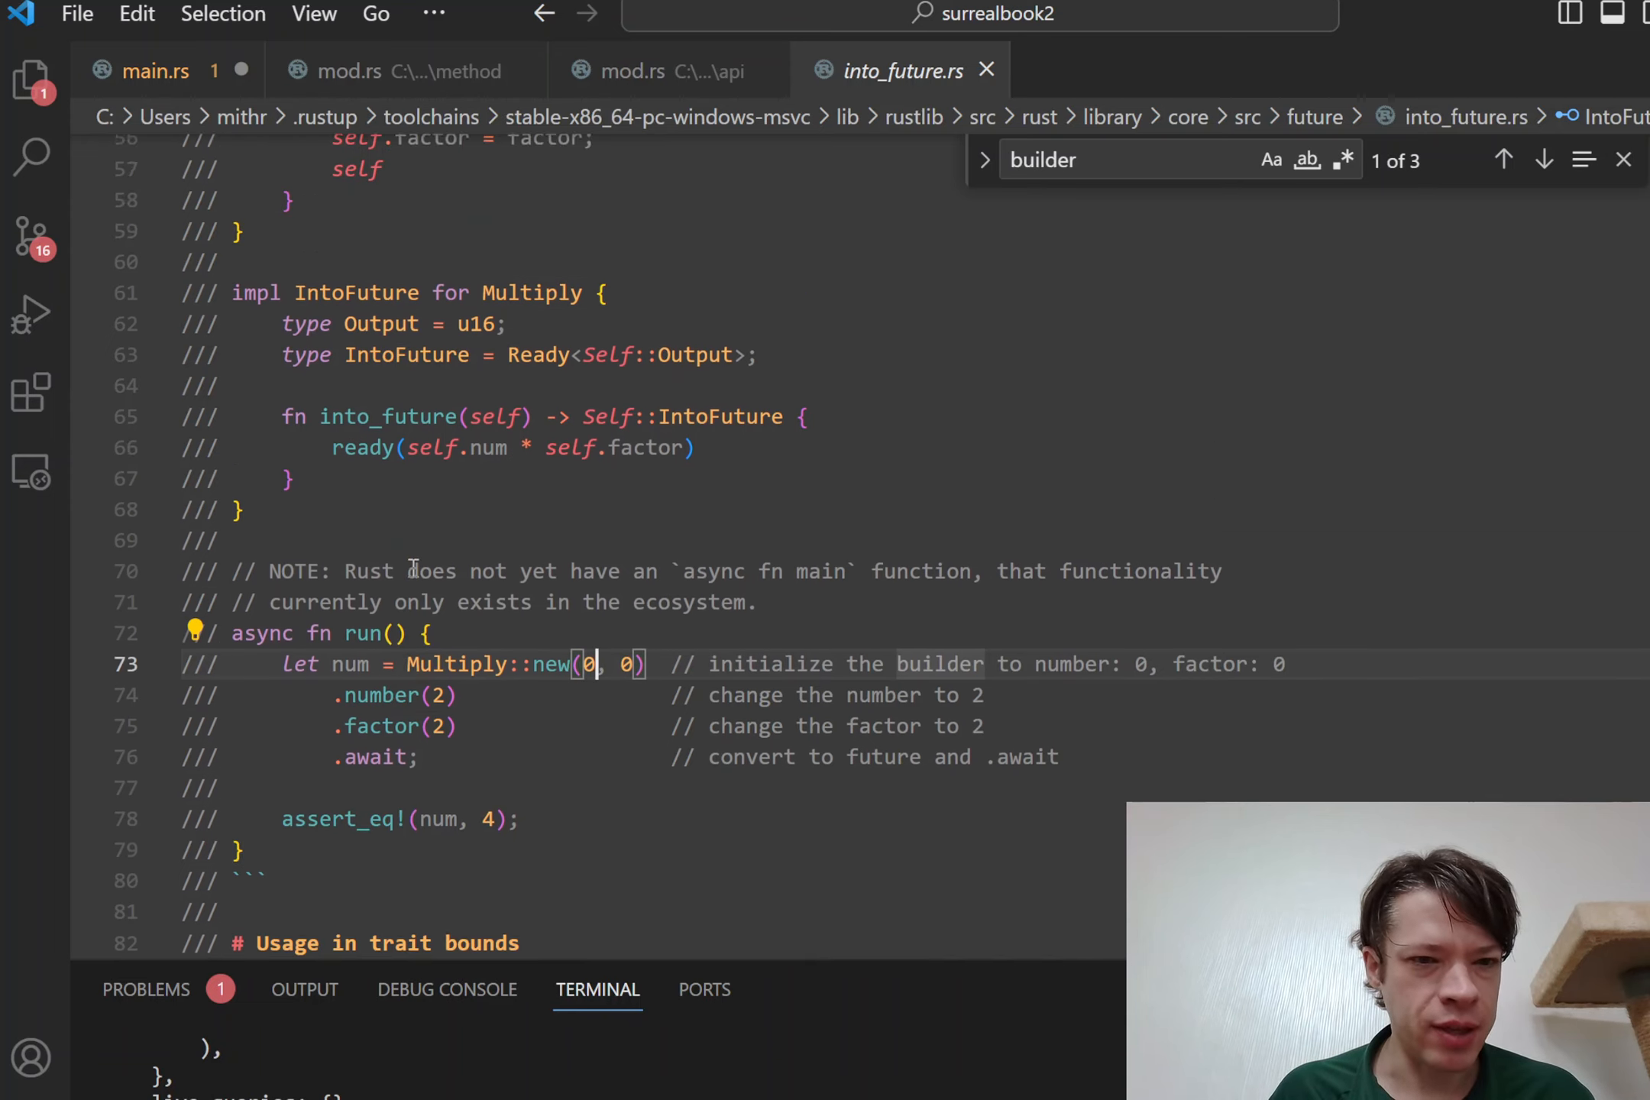
pyautogui.scroll(-2, 403, 564)
pyautogui.click(382, 697)
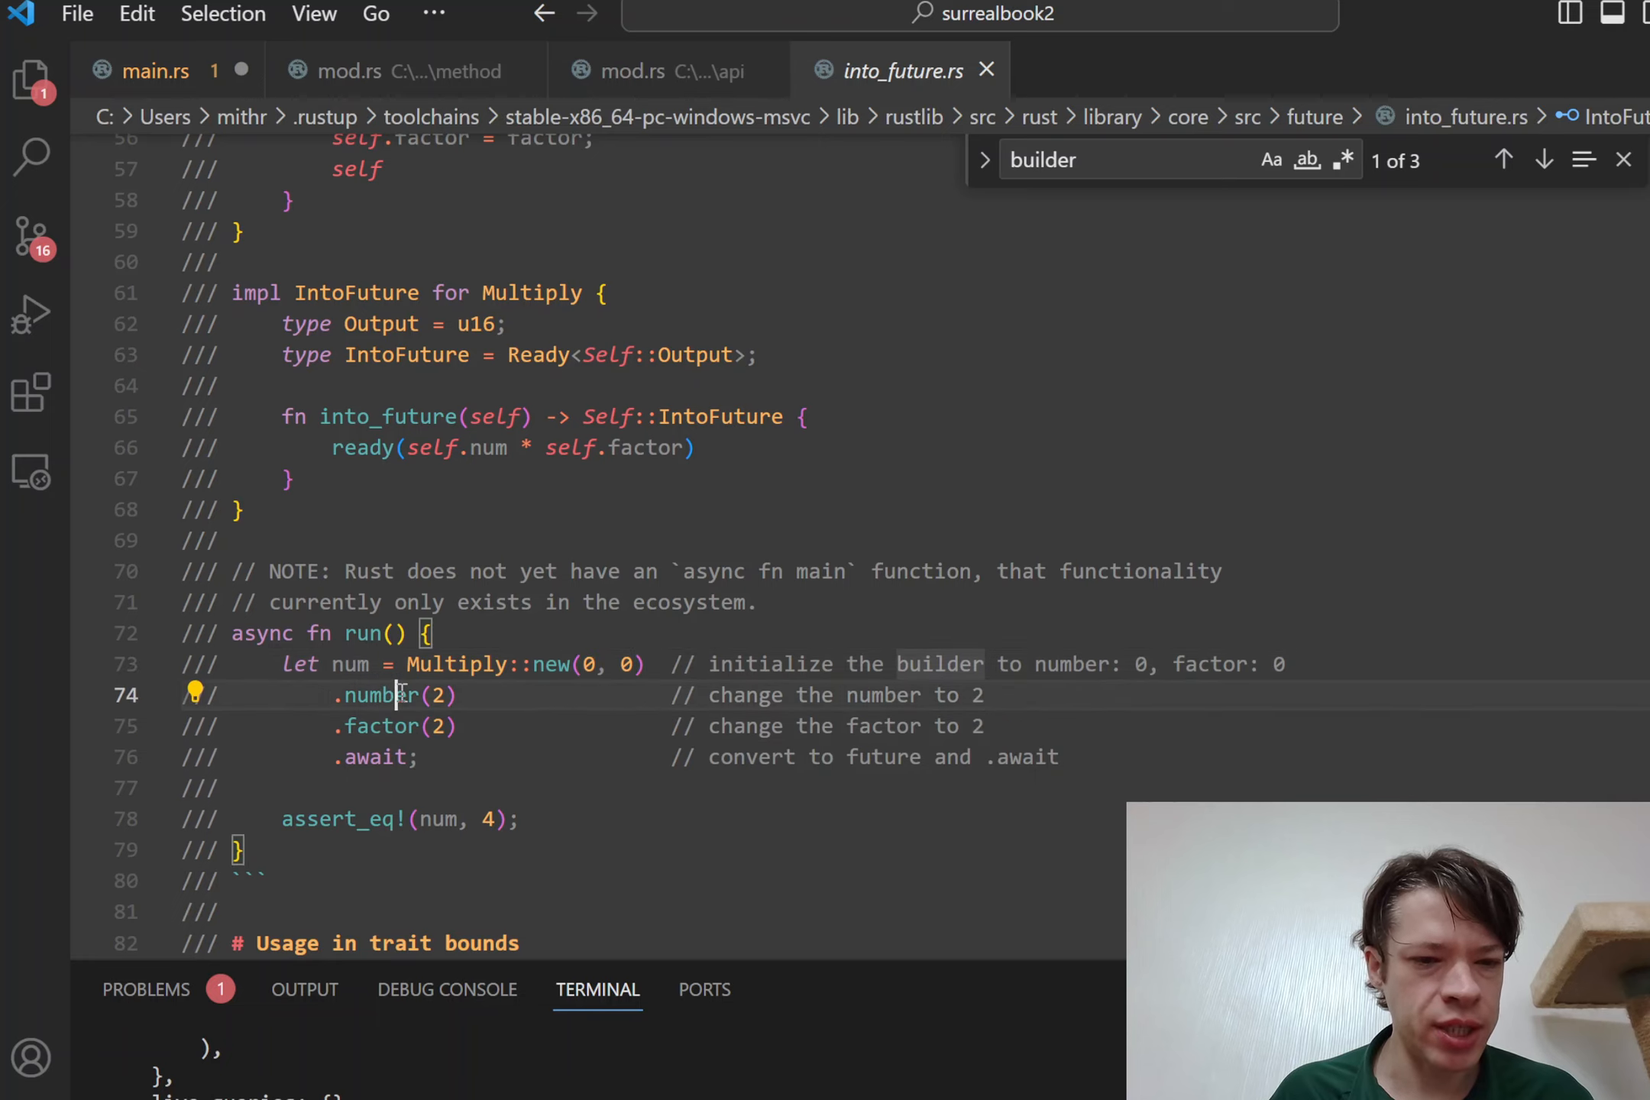
pyautogui.click(426, 726)
pyautogui.click(438, 757)
pyautogui.moveTo(439, 757); pyautogui.dragTo(297, 757)
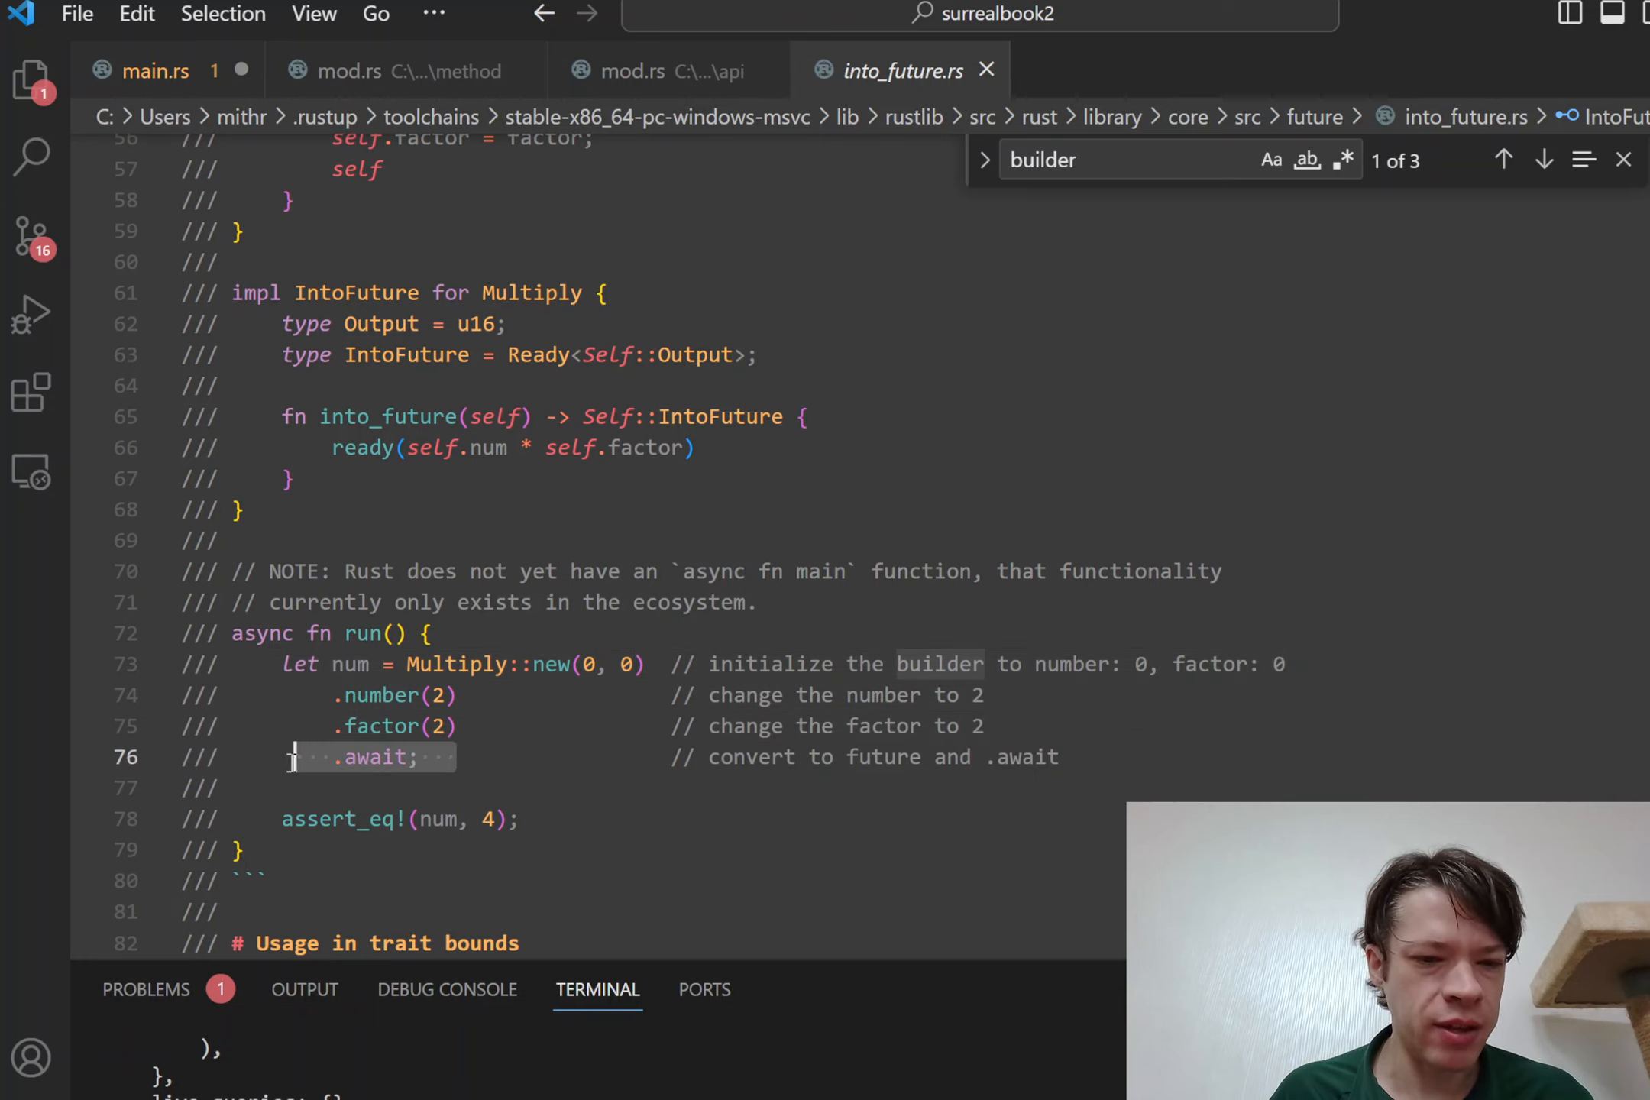
pyautogui.click(296, 757)
pyautogui.click(580, 729)
pyautogui.moveTo(709, 760); pyautogui.dragTo(1141, 768)
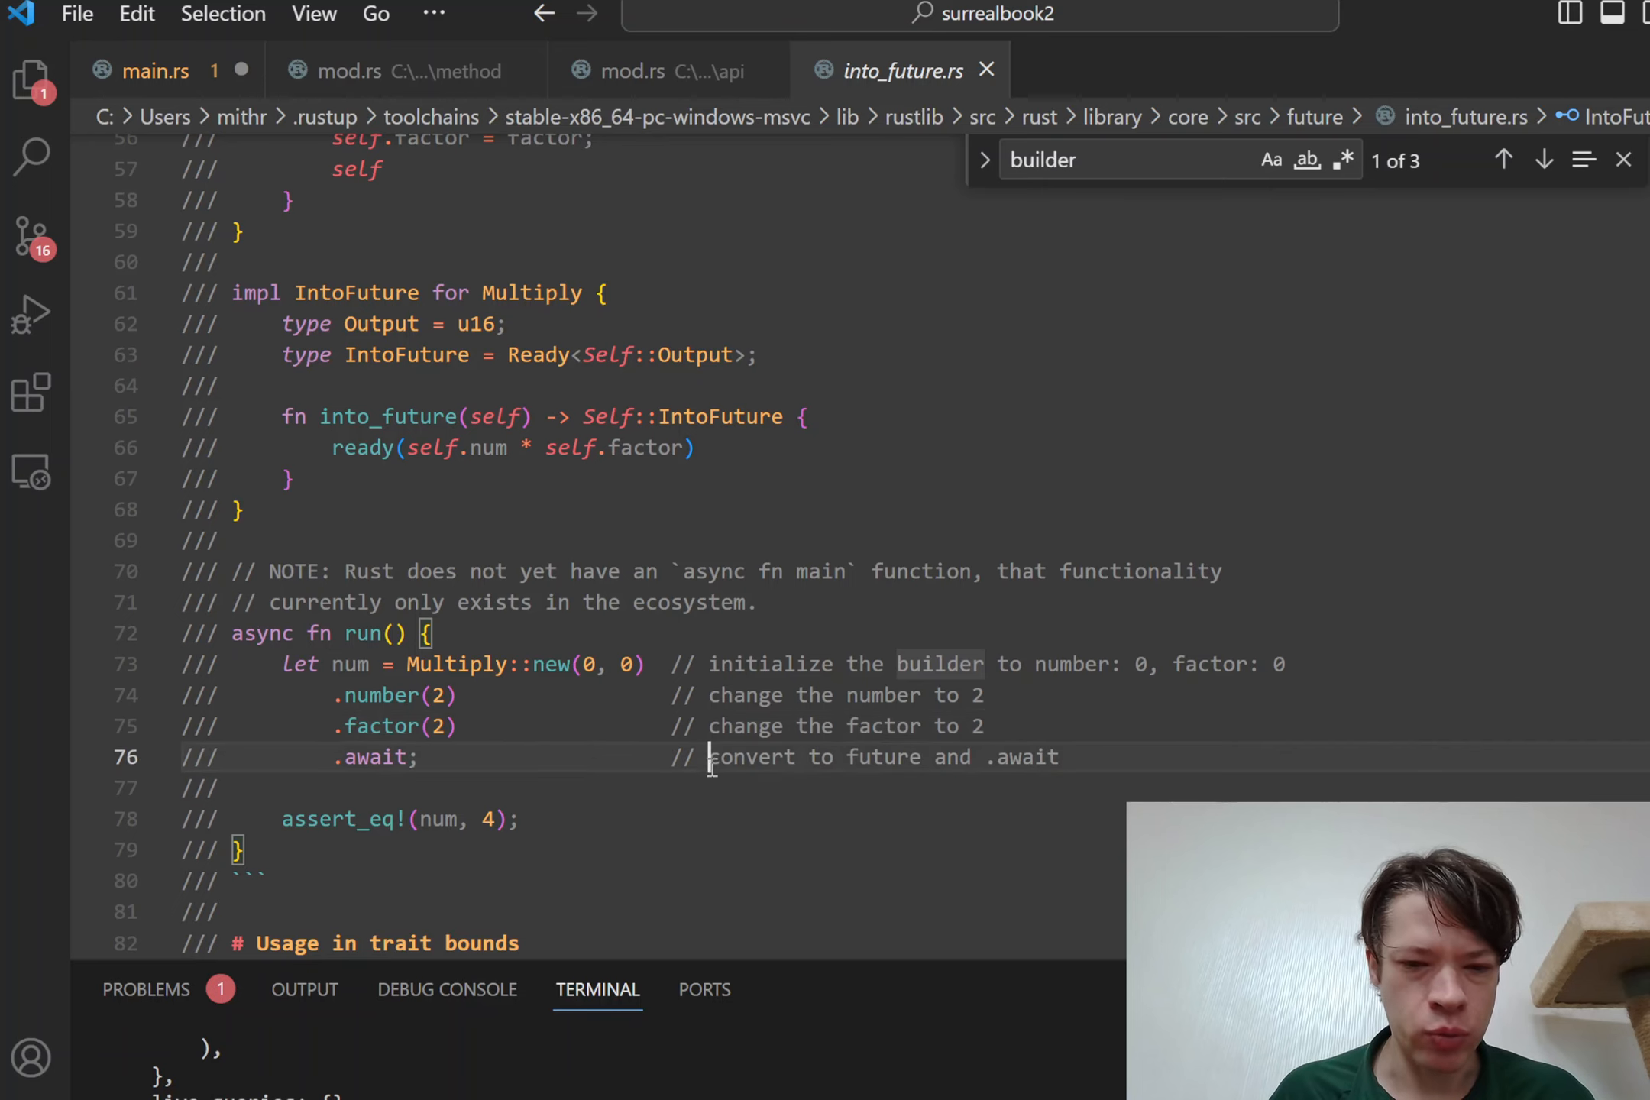
pyautogui.click(1131, 755)
pyautogui.scroll(2, 1014, 663)
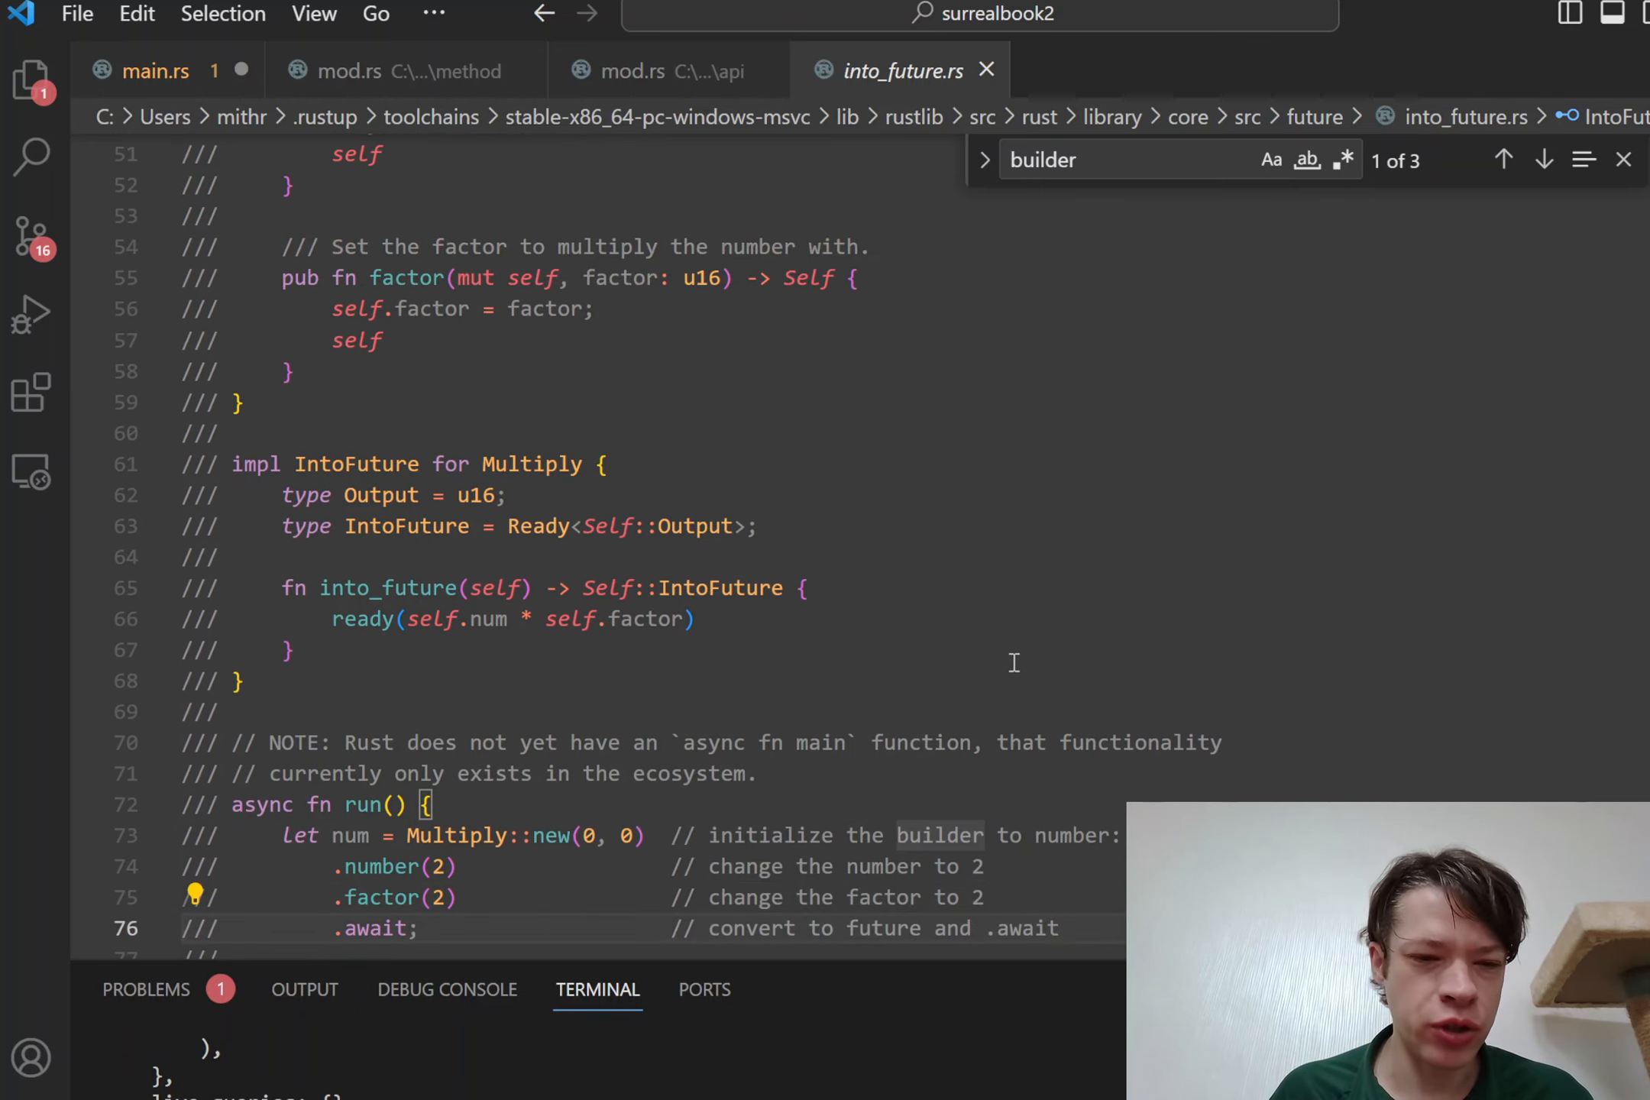